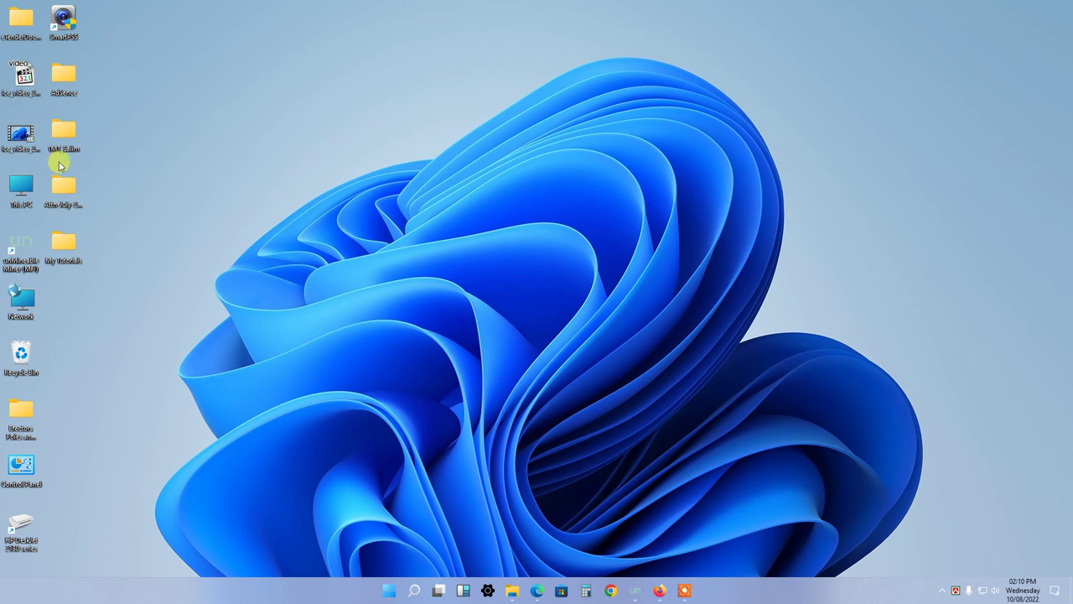
- Delete the video file above This PC from the desktop and refresh the desktop
left_click(22, 149)
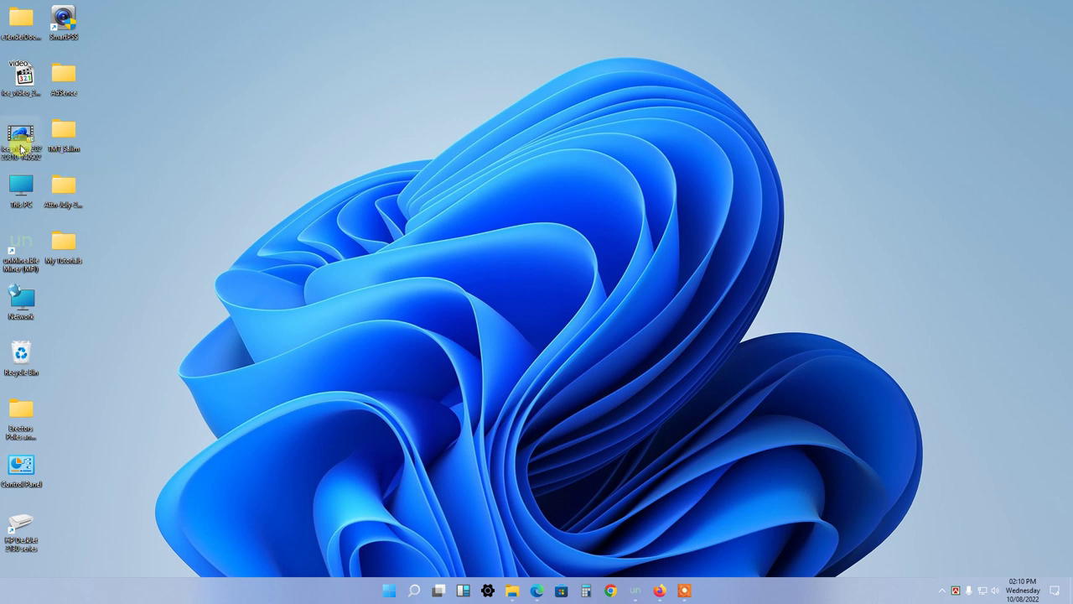
key("Delete")
right_click(317, 152)
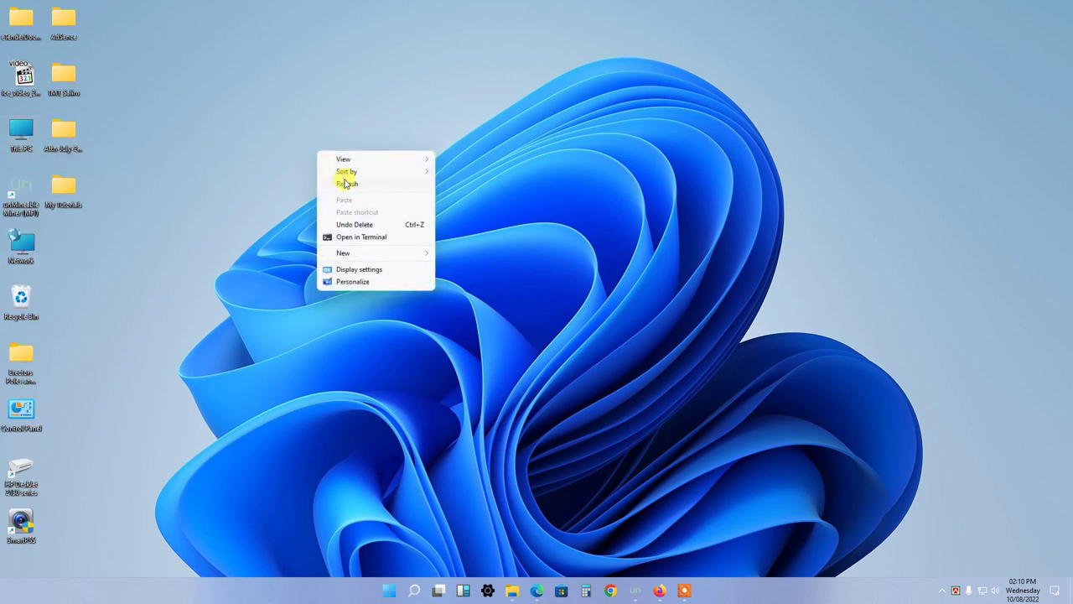
left_click(345, 184)
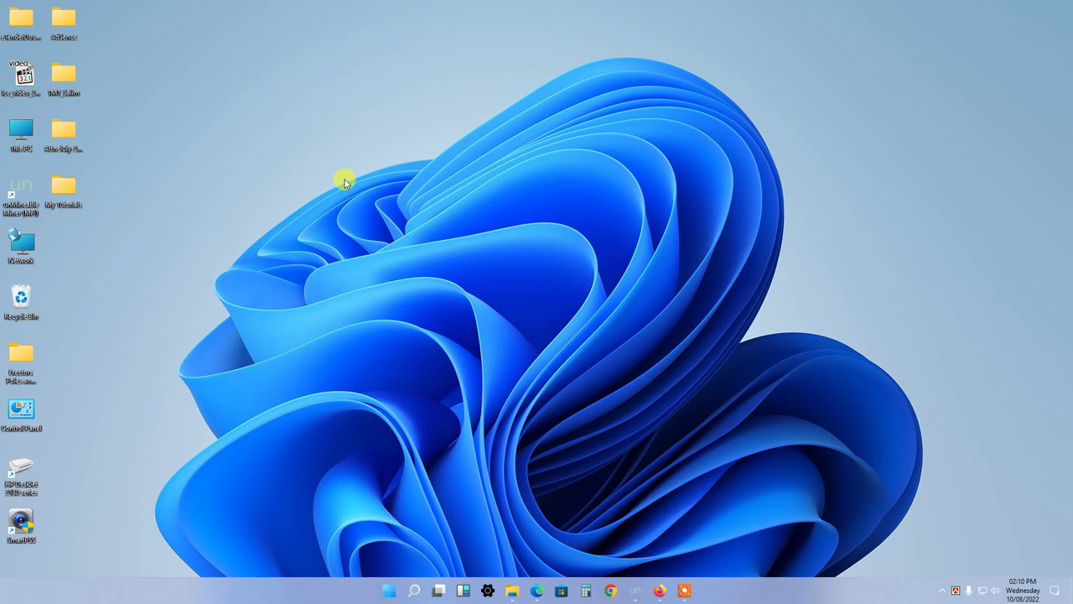
right_click(344, 182)
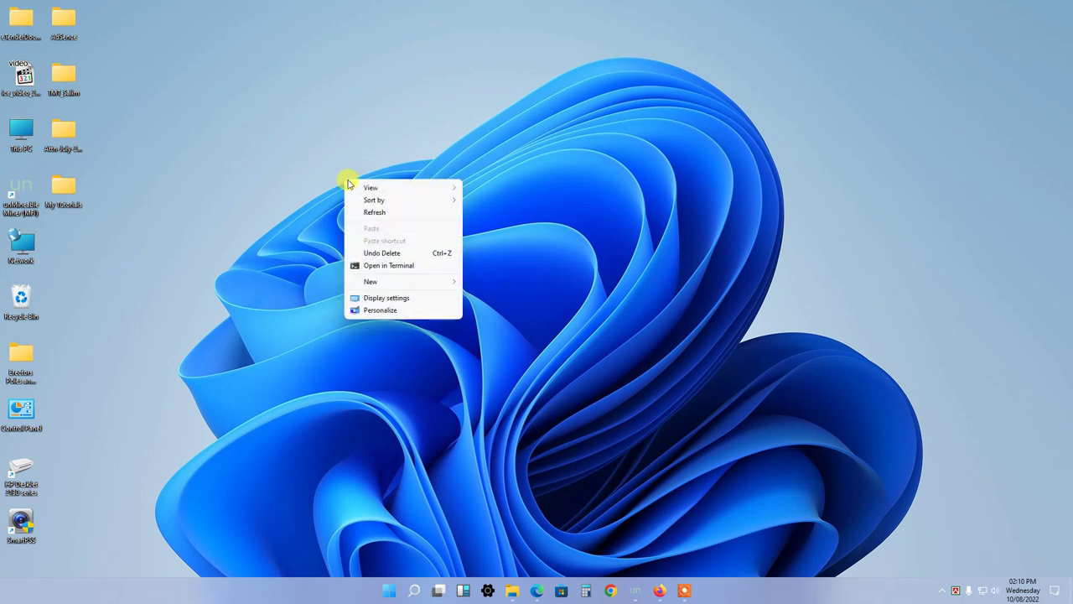
left_click(365, 213)
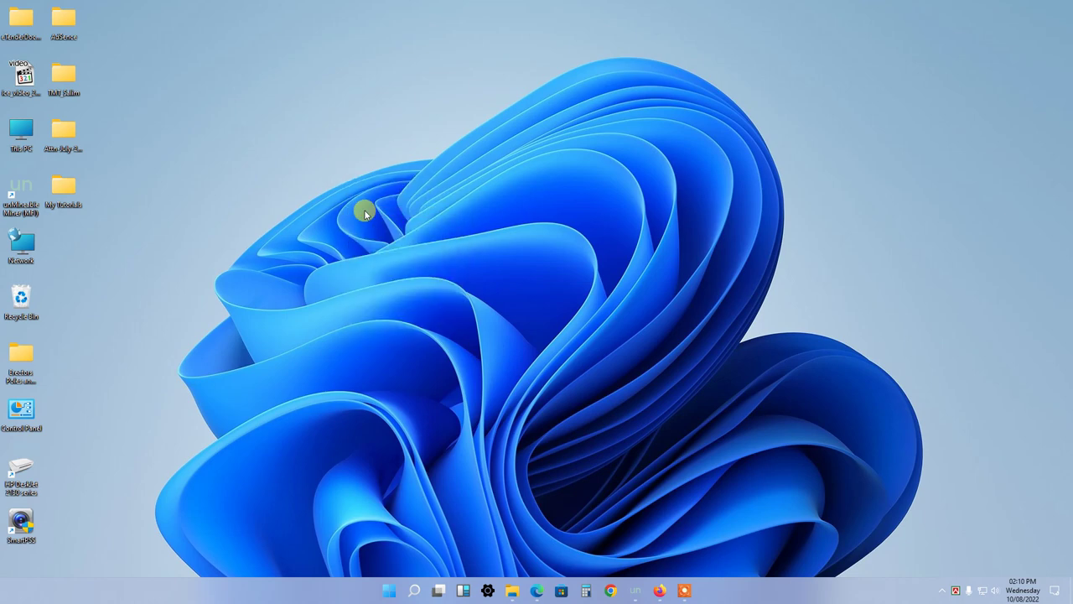
- Open the desktop's personalization settings and review the Background, Colors, Lock screen, Themes, Fonts, Start, Taskbar and Device usage pages
right_click(449, 162)
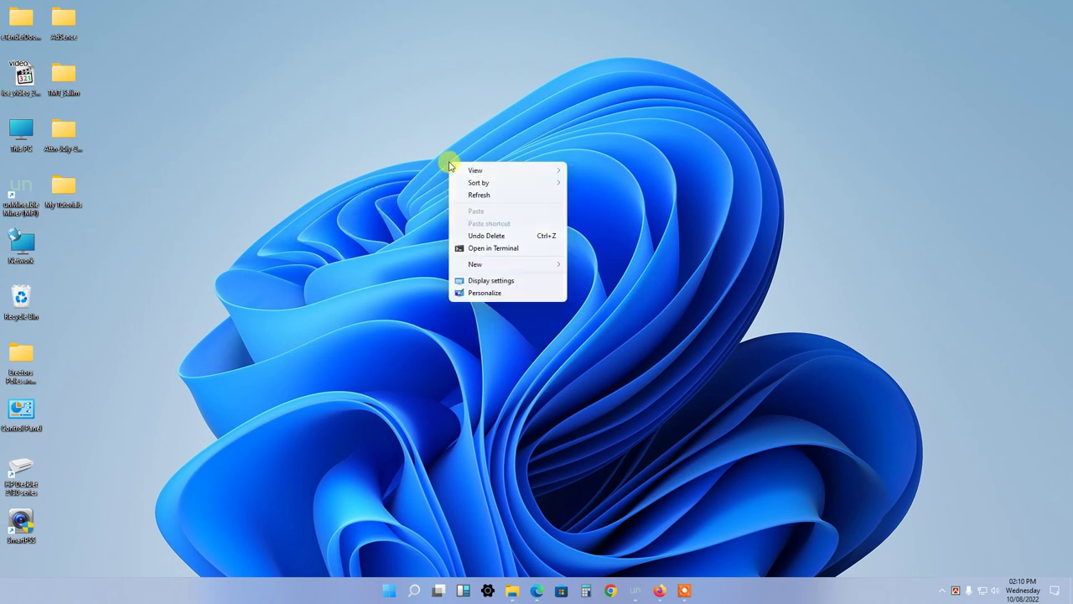
left_click(476, 292)
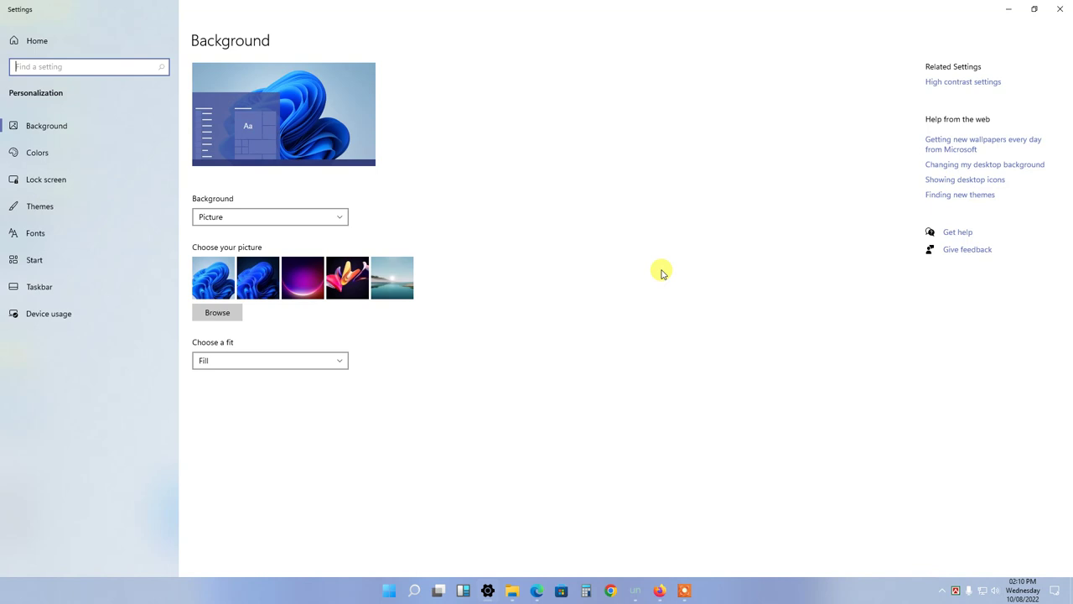
left_click(55, 129)
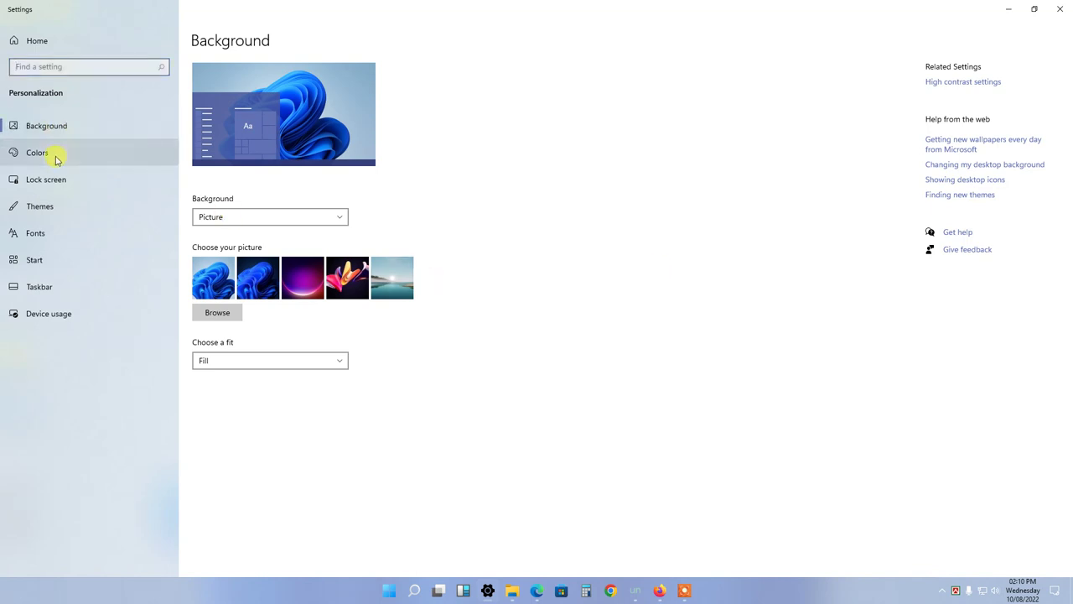
left_click(57, 158)
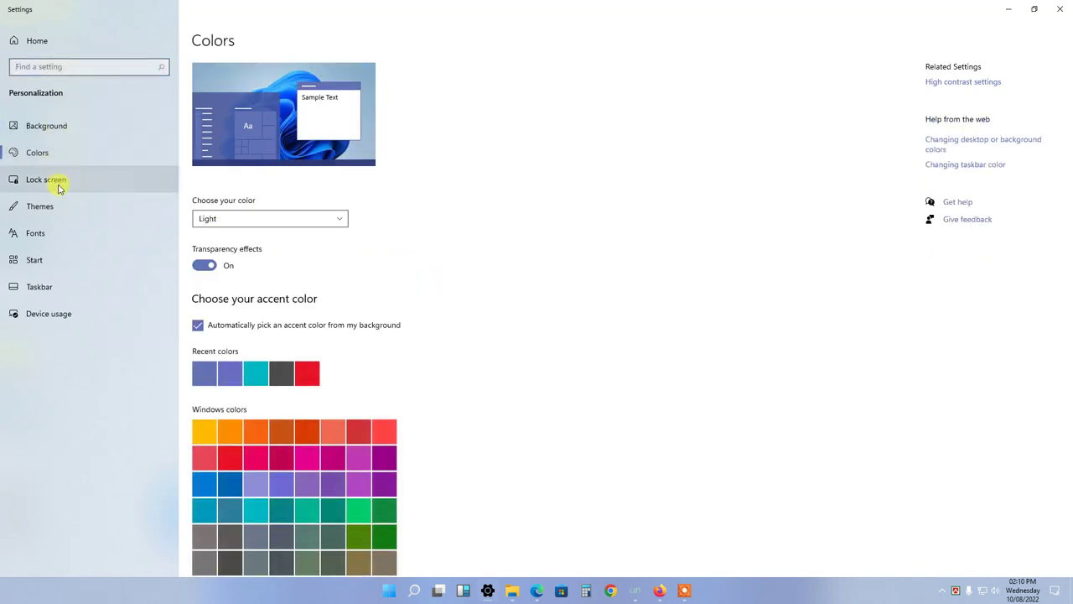
left_click(59, 188)
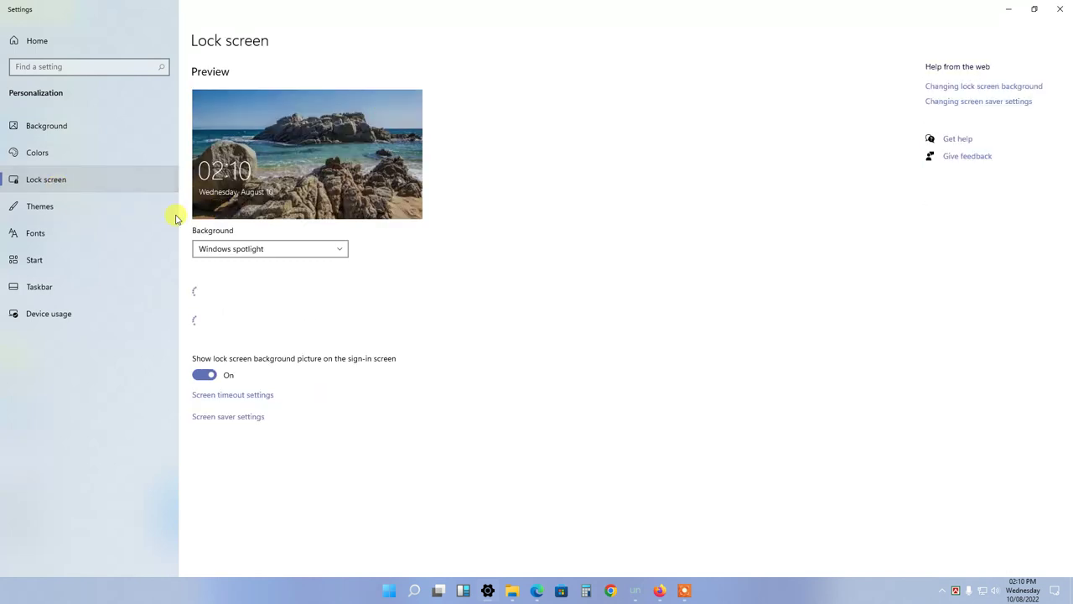
left_click(46, 213)
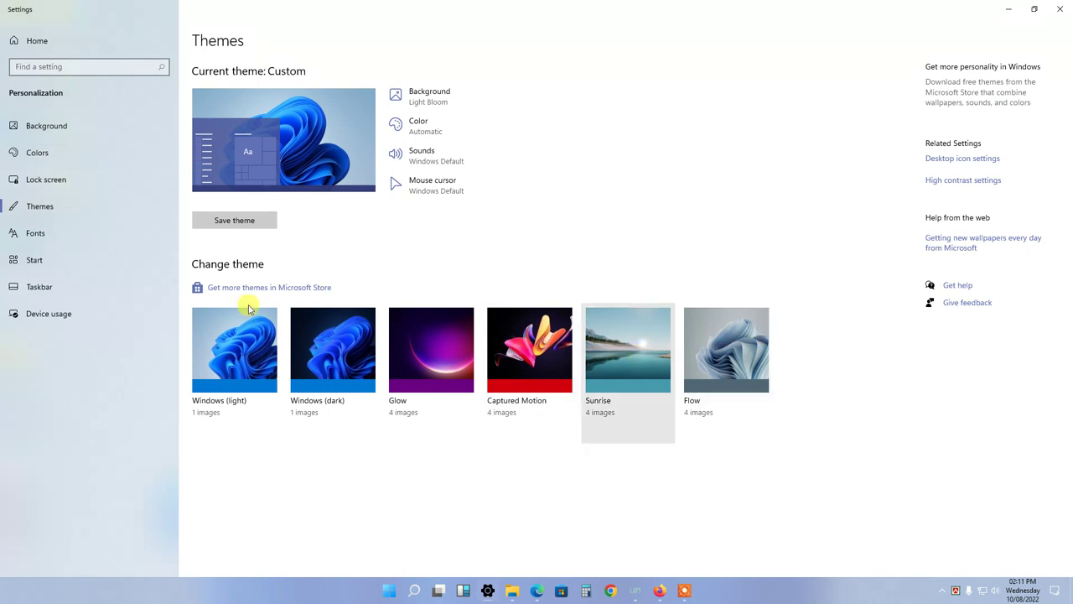
left_click(88, 240)
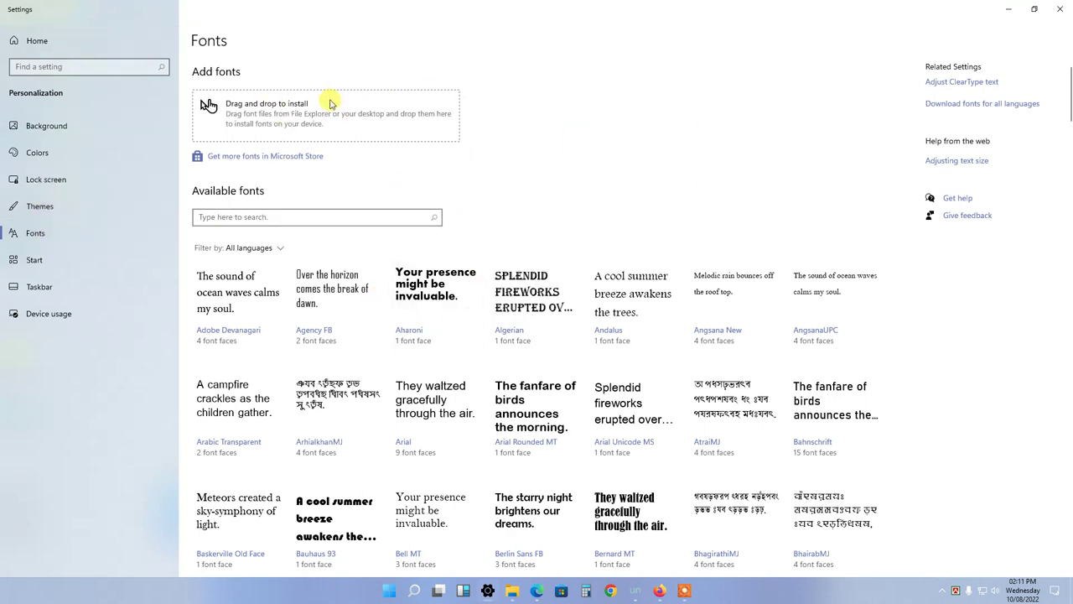
left_click(61, 257)
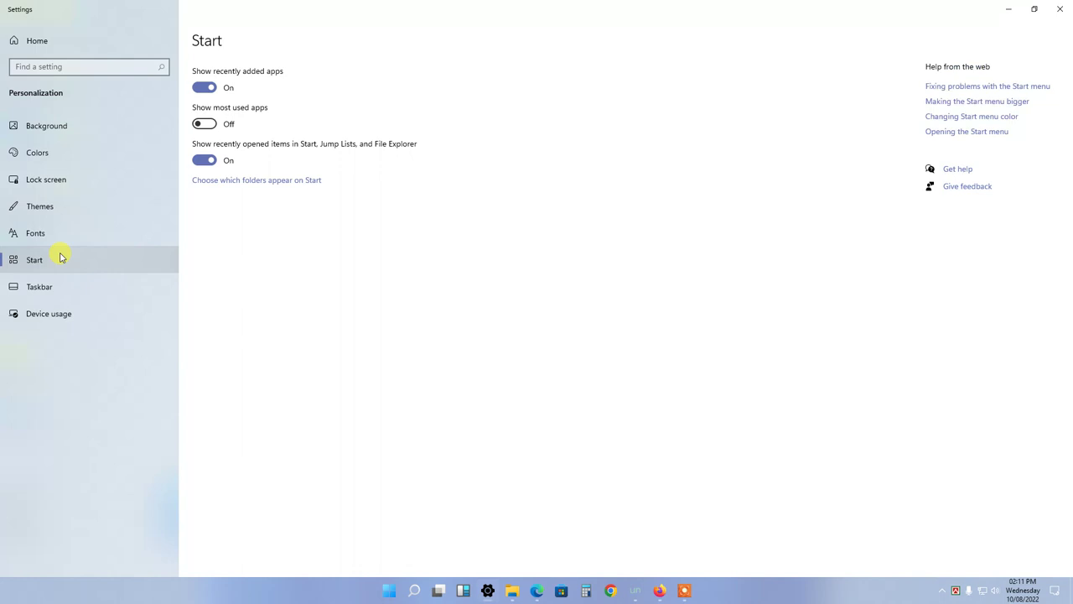
left_click(48, 295)
left_click(53, 314)
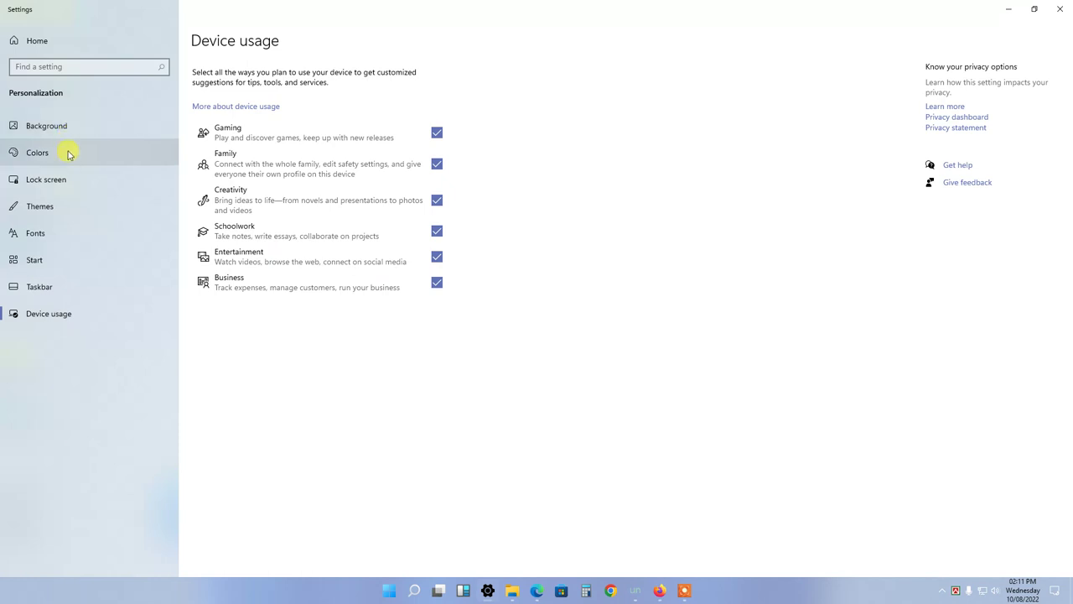
- Open the desktop icon settings from the Themes page and move the dialog clear of the theme preview
left_click(68, 206)
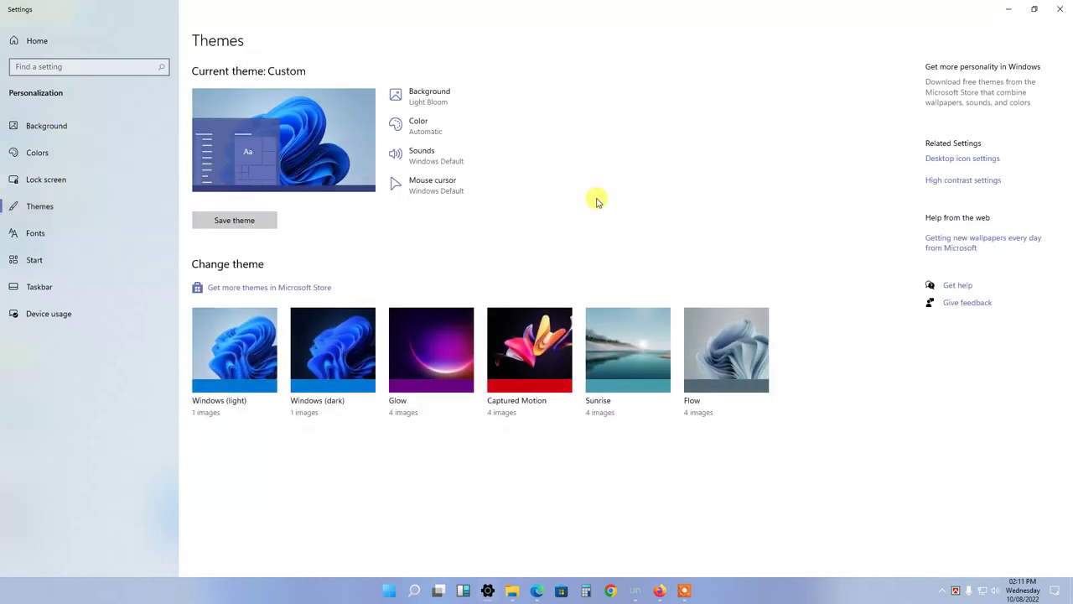
left_click(1009, 10)
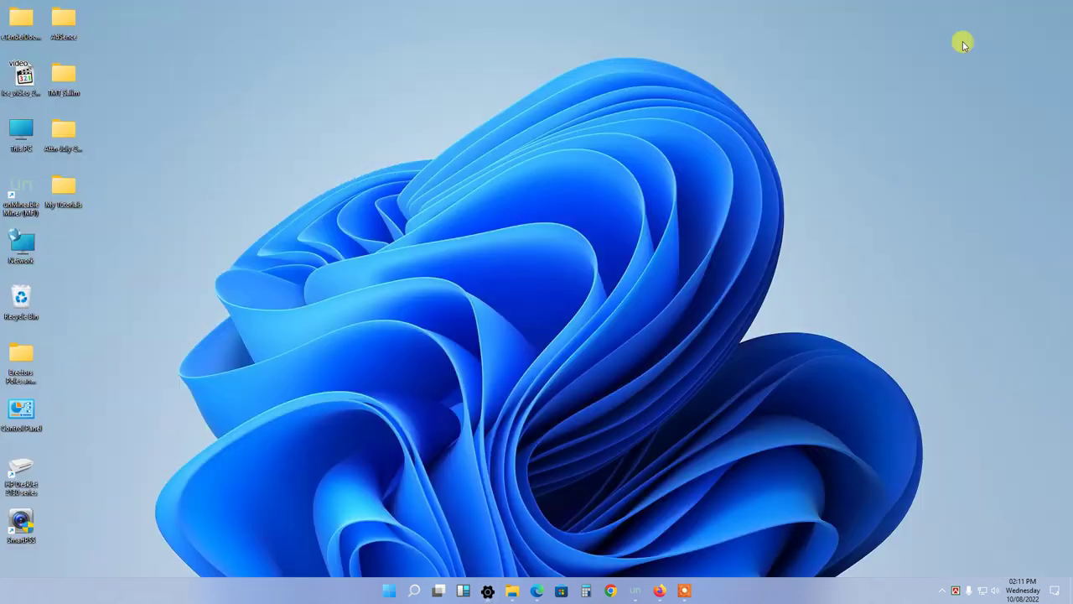
left_click(19, 133)
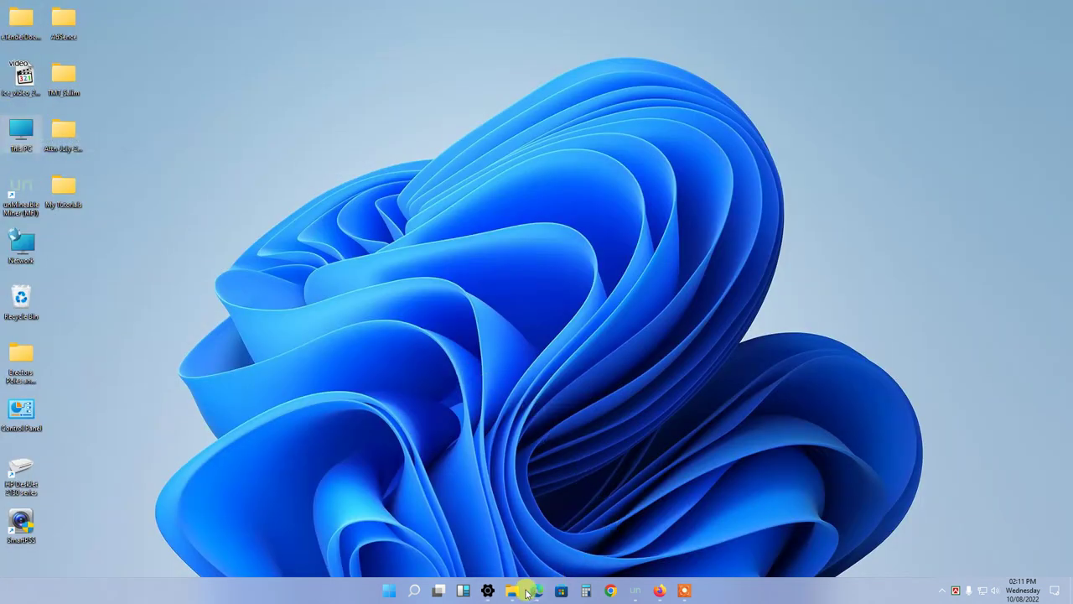
left_click(488, 592)
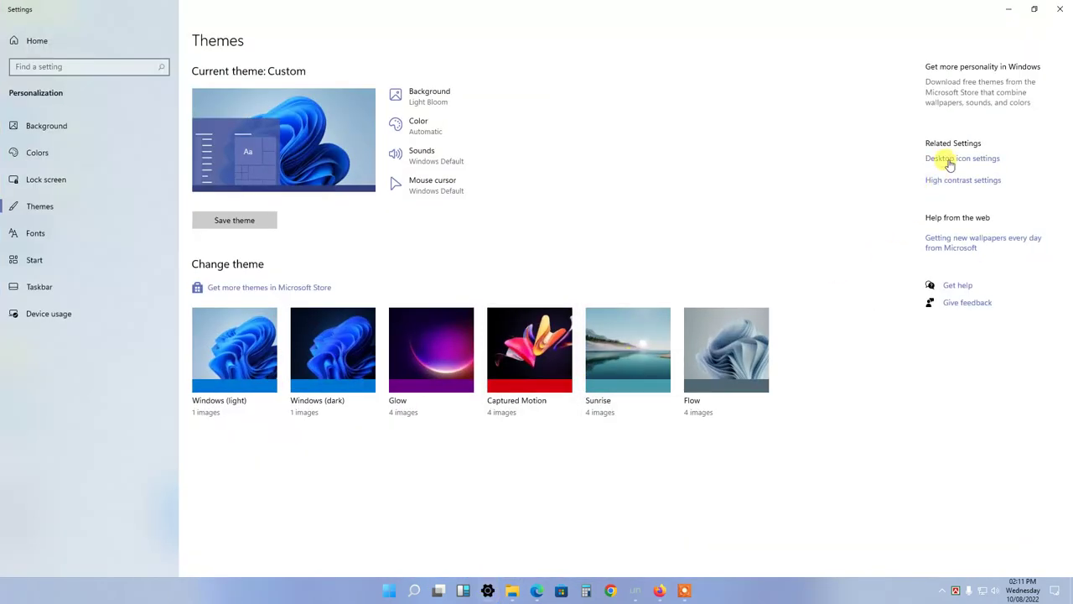
left_click(949, 161)
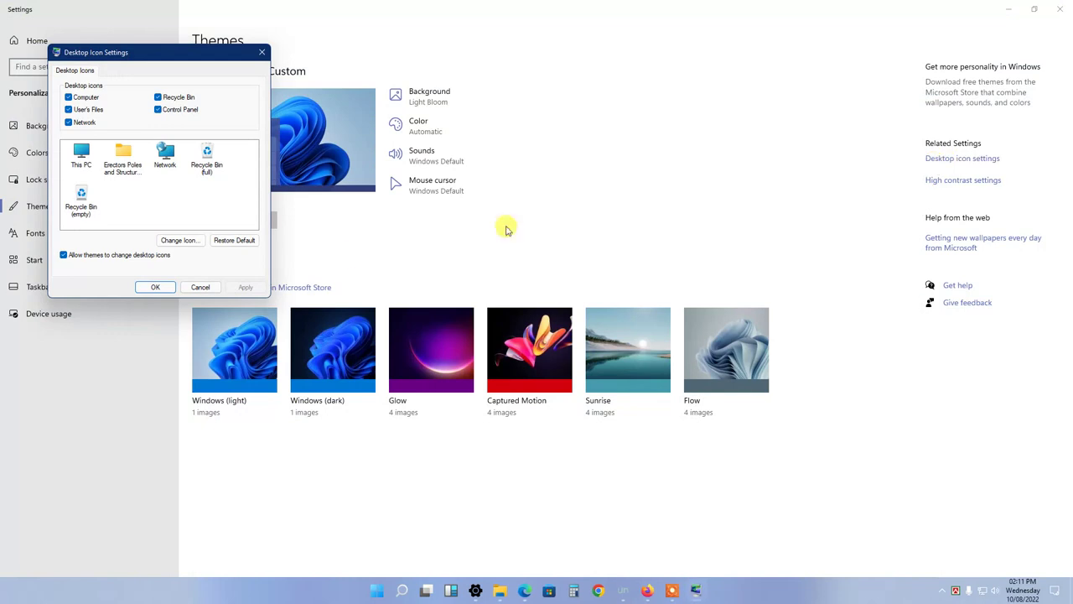
left_click_drag(132, 53, 629, 33)
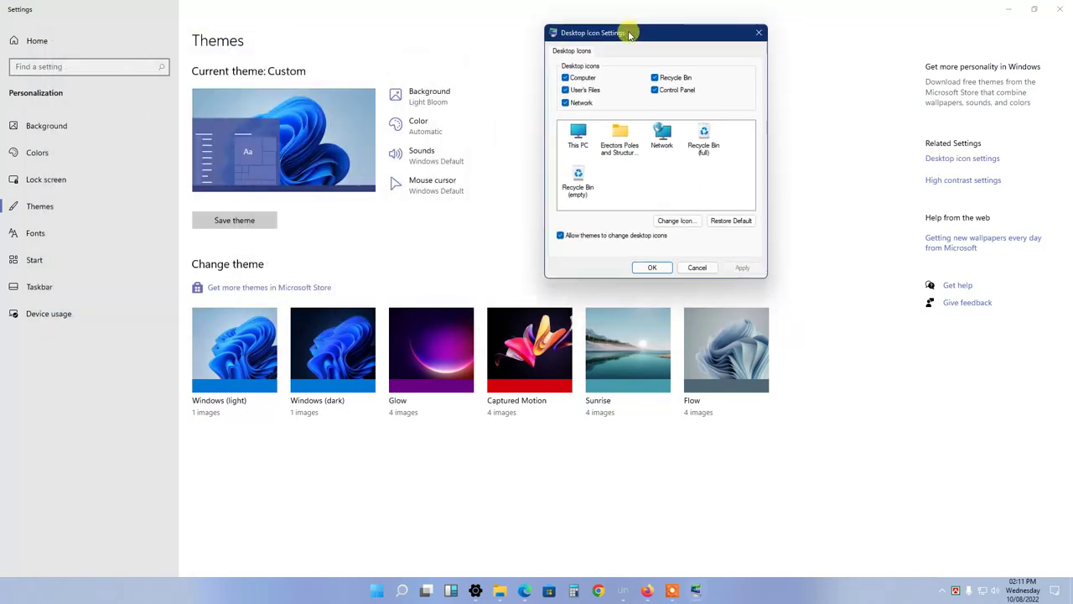
- Turn off the User's Files, Network, Control Panel and Recycle Bin desktop icons
left_click(566, 91)
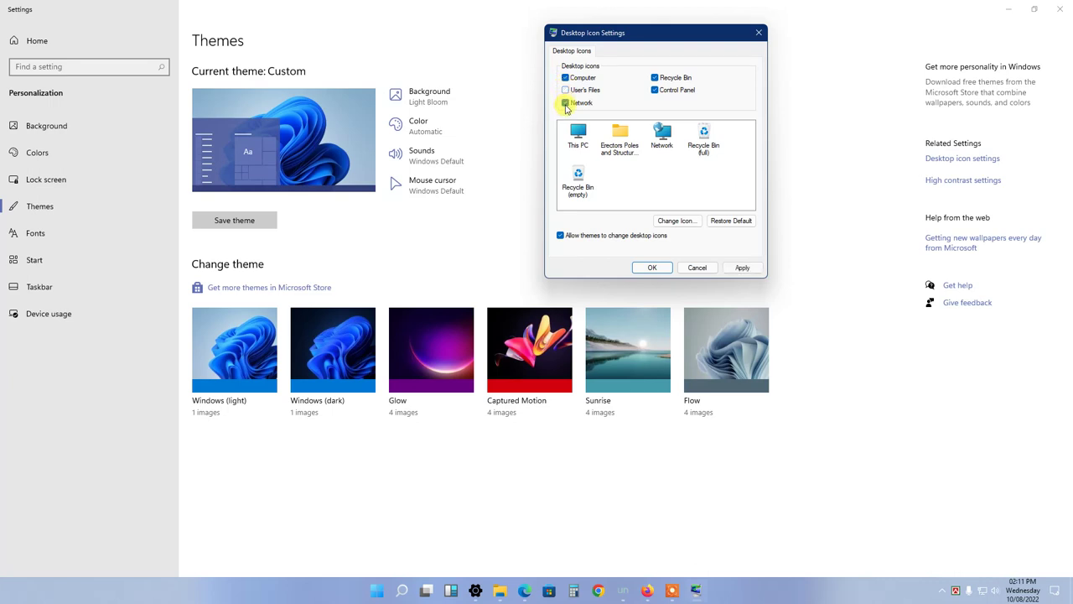
left_click(566, 102)
left_click(655, 91)
left_click(655, 77)
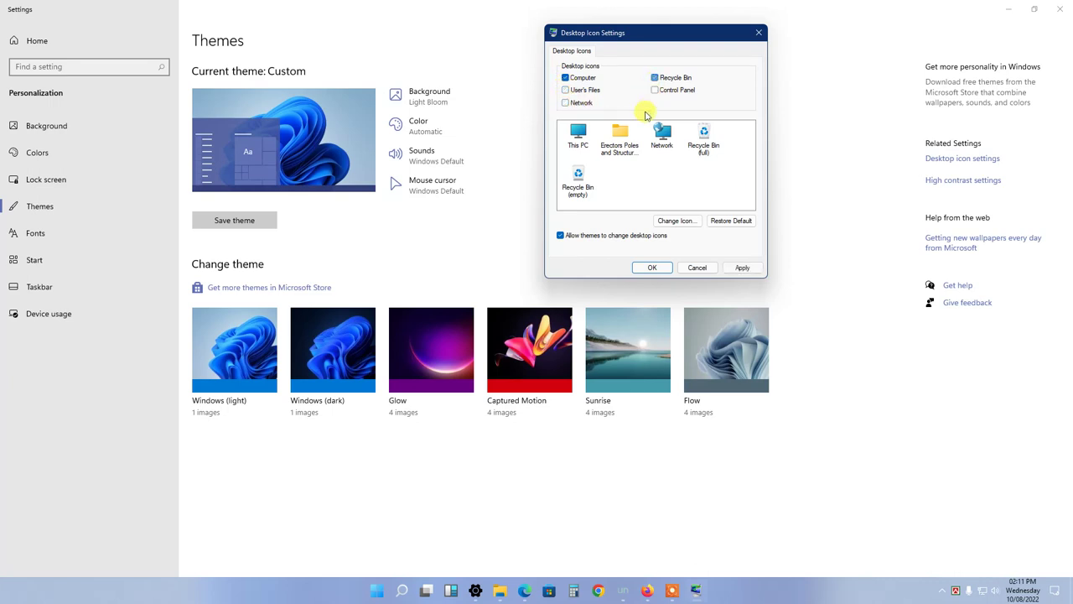
- Turn on the User's Files, Network, Control Panel and Recycle Bin desktop icons and apply the settings
left_click(566, 90)
left_click(566, 103)
left_click(670, 90)
left_click(668, 78)
left_click(741, 268)
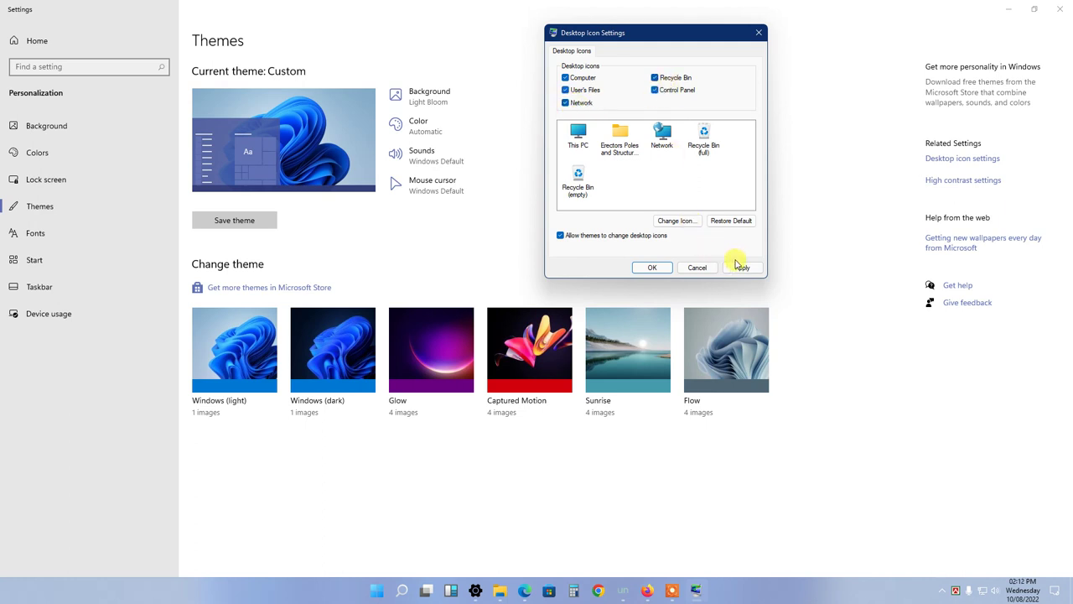
left_click(652, 268)
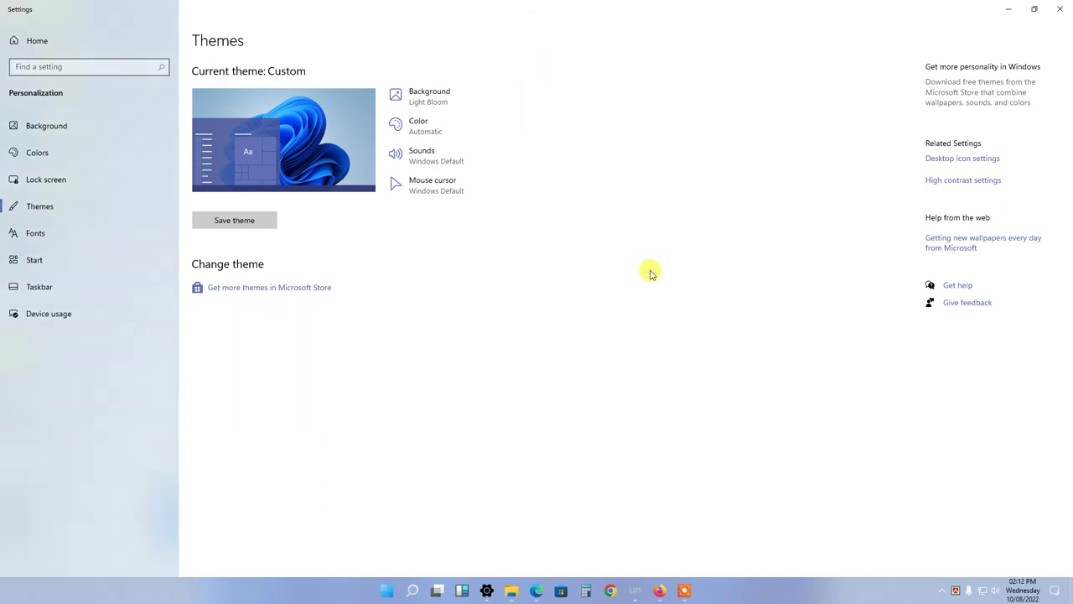
- Close the personalization settings and refresh the desktop
left_click(1055, 11)
right_click(355, 176)
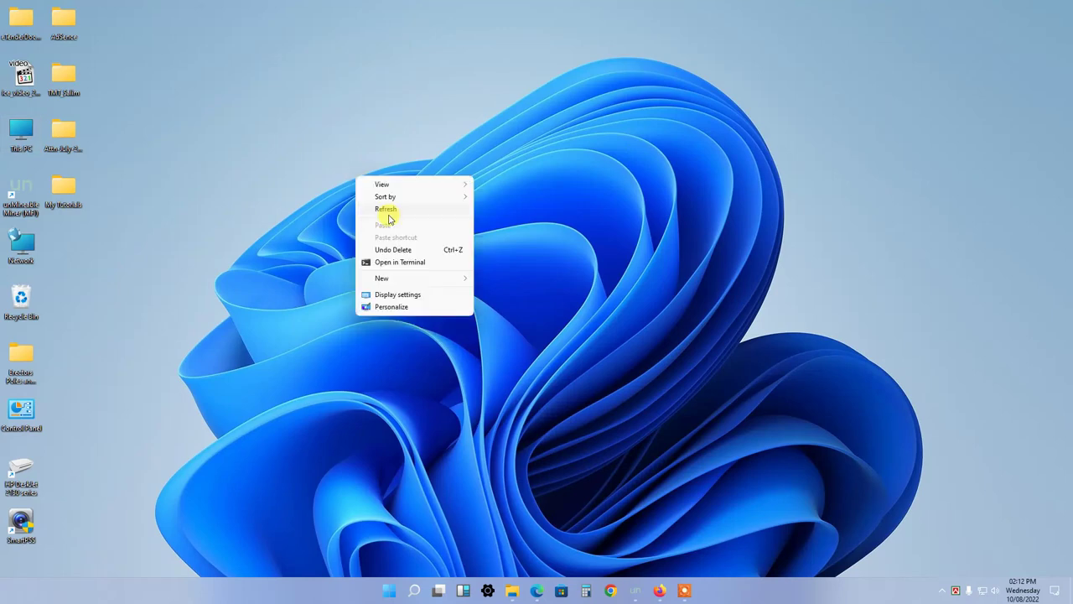
left_click(386, 211)
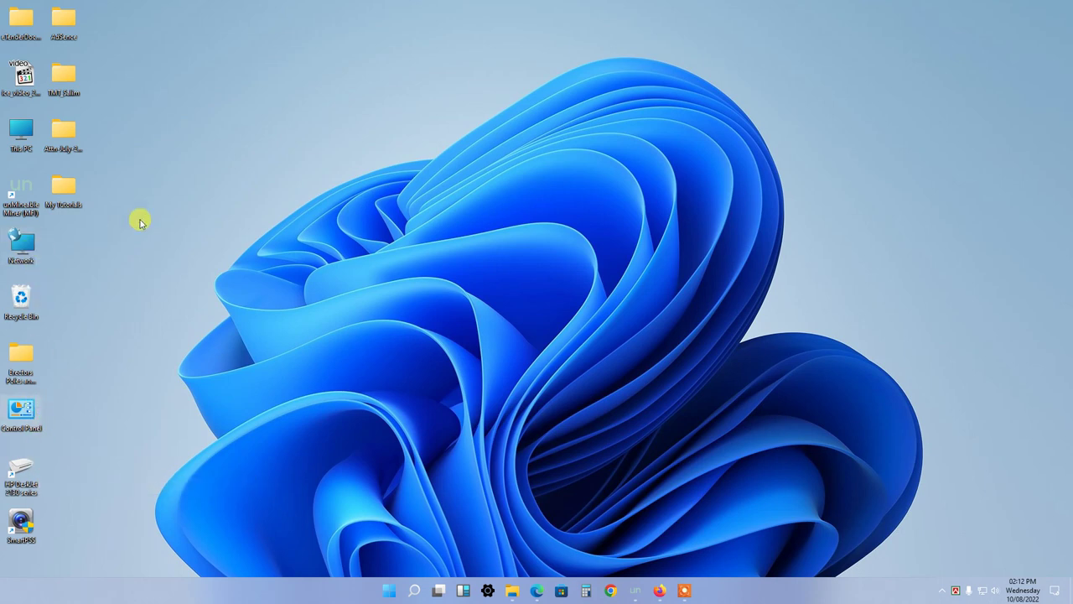
left_click_drag(104, 5, 49, 227)
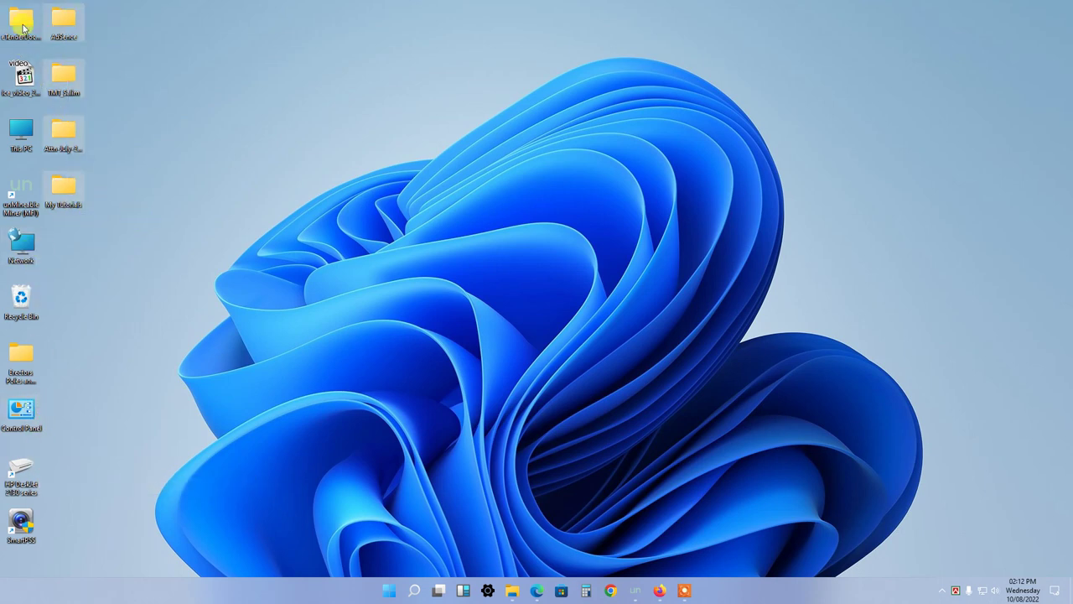
right_click(151, 125)
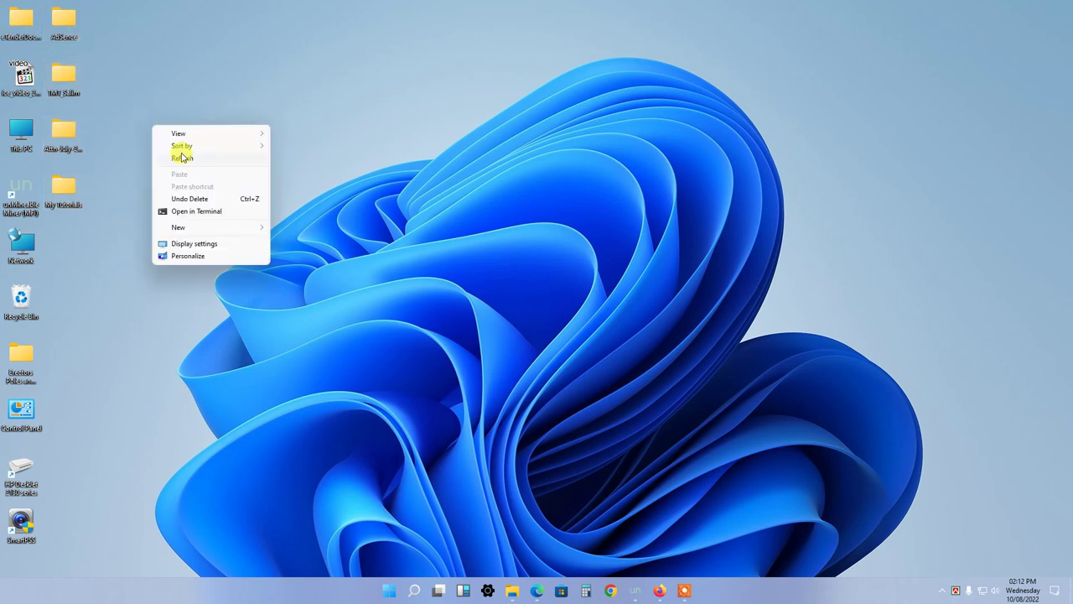
left_click(182, 156)
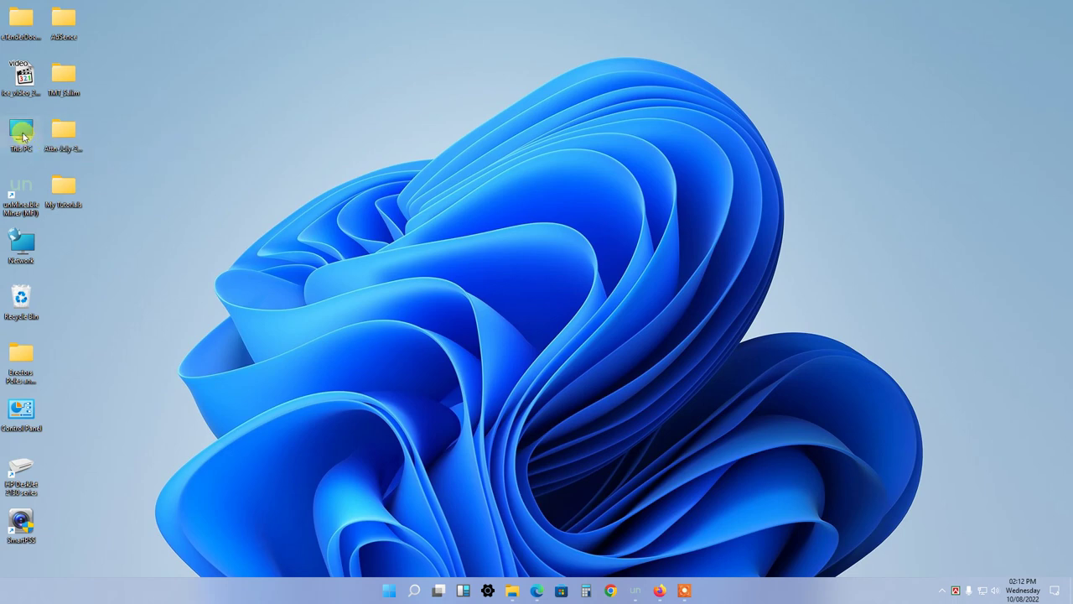
- Open This PC, look into the WINDOWS 11 (C:) drive, and return to examine the B_WIN, B_WORK and B_SOFT drives
double_click(23, 136)
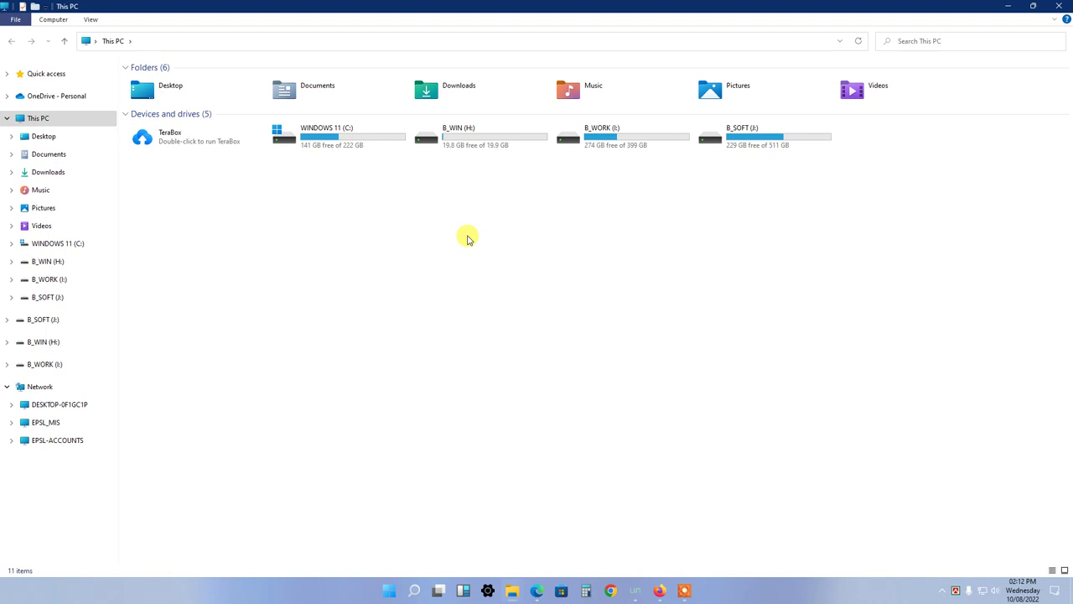
left_click(323, 139)
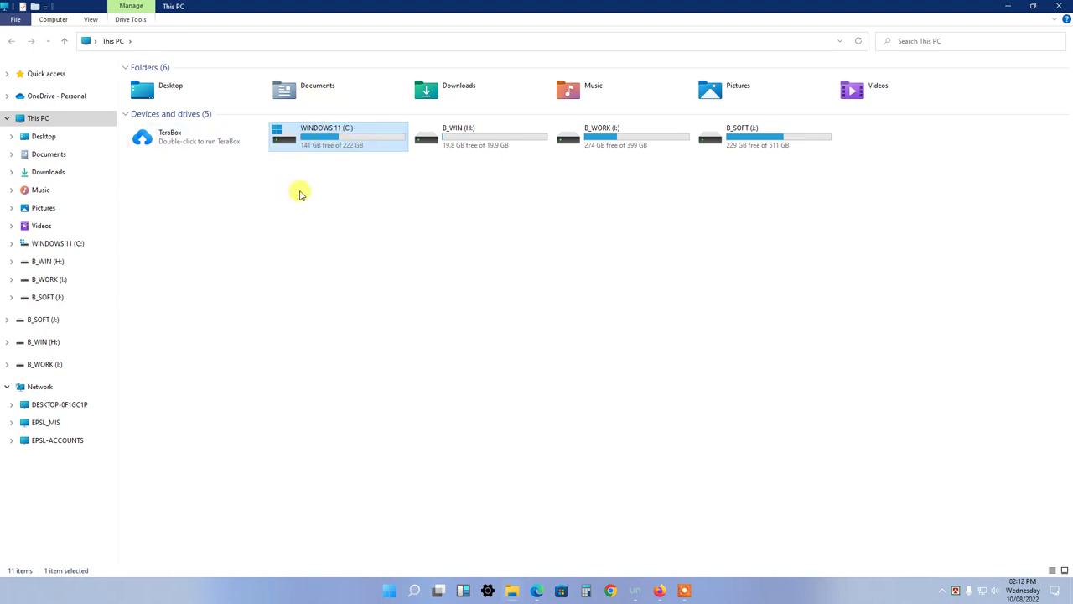
double_click(310, 136)
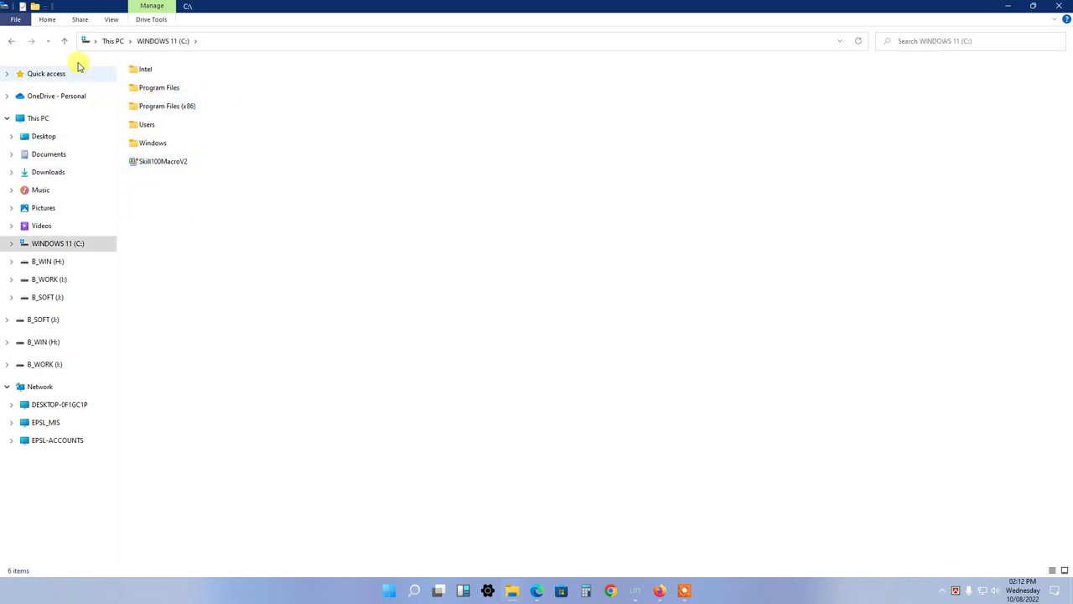
left_click(66, 44)
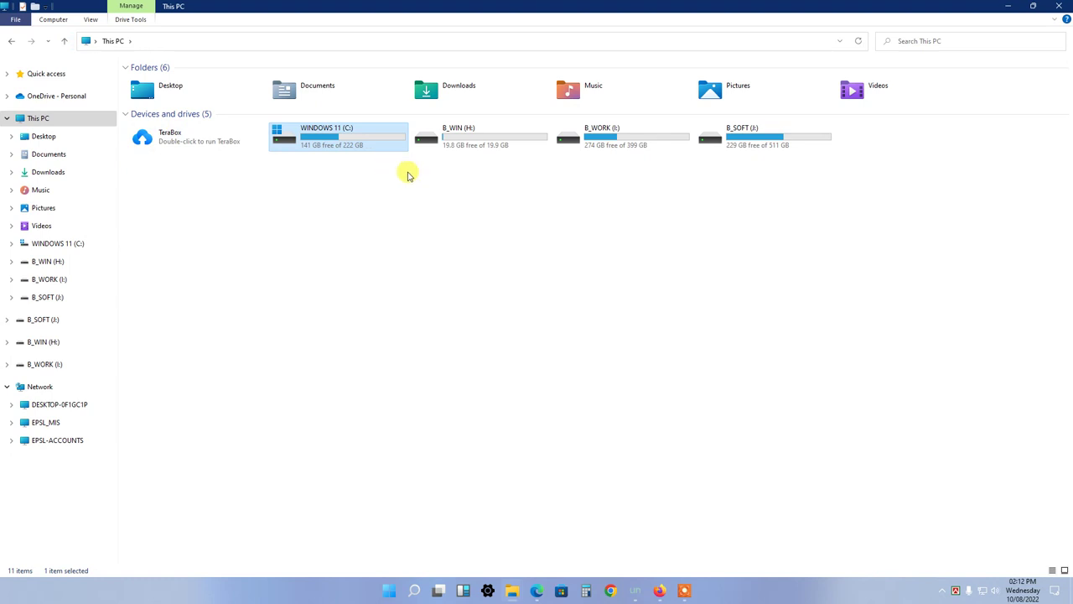
left_click_drag(450, 164, 858, 134)
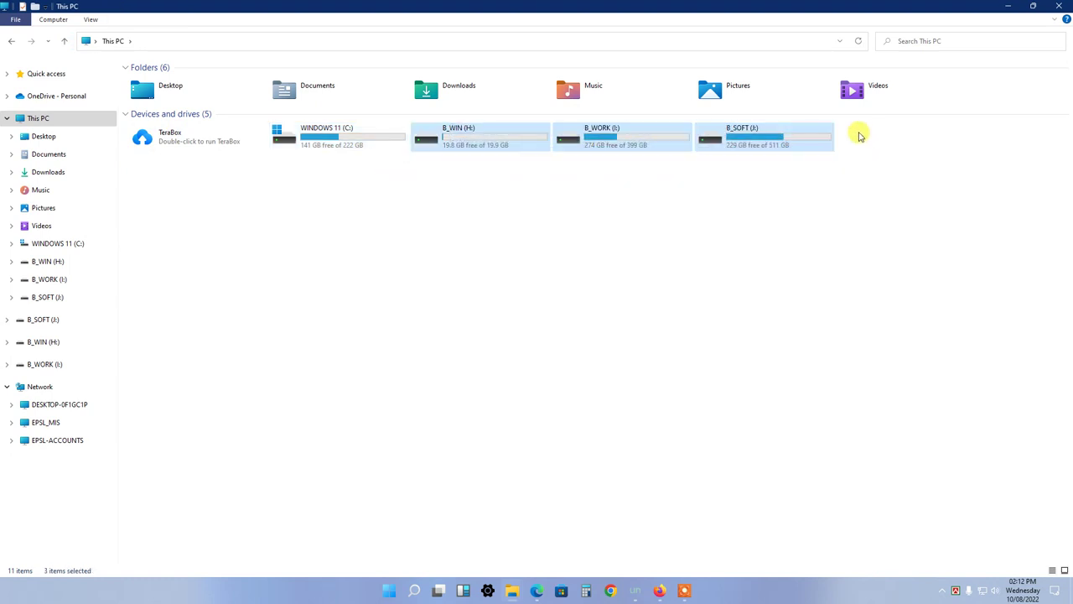
left_click(718, 212)
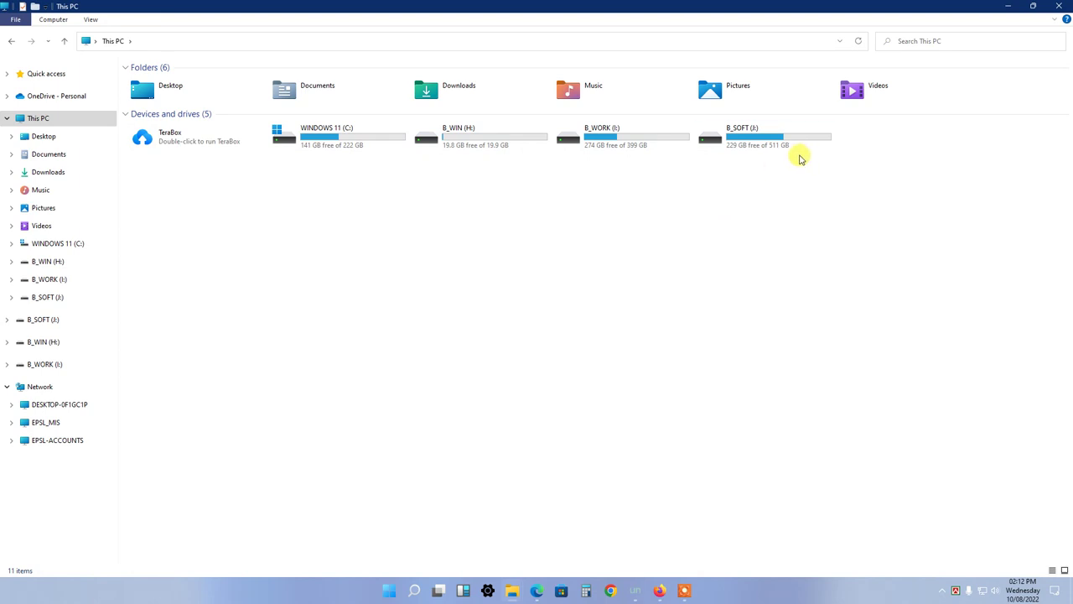
- Close the This PC window, reopen This PC from the desktop and select the B_WORK (I:) drive
left_click(712, 94)
key("Right")
left_click(635, 98)
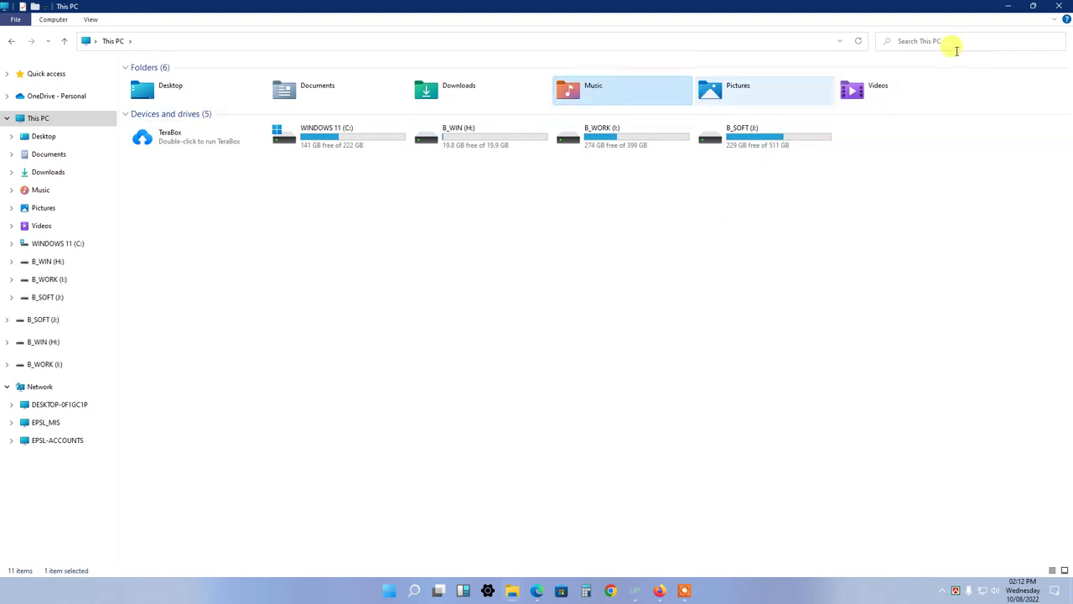
left_click(1059, 6)
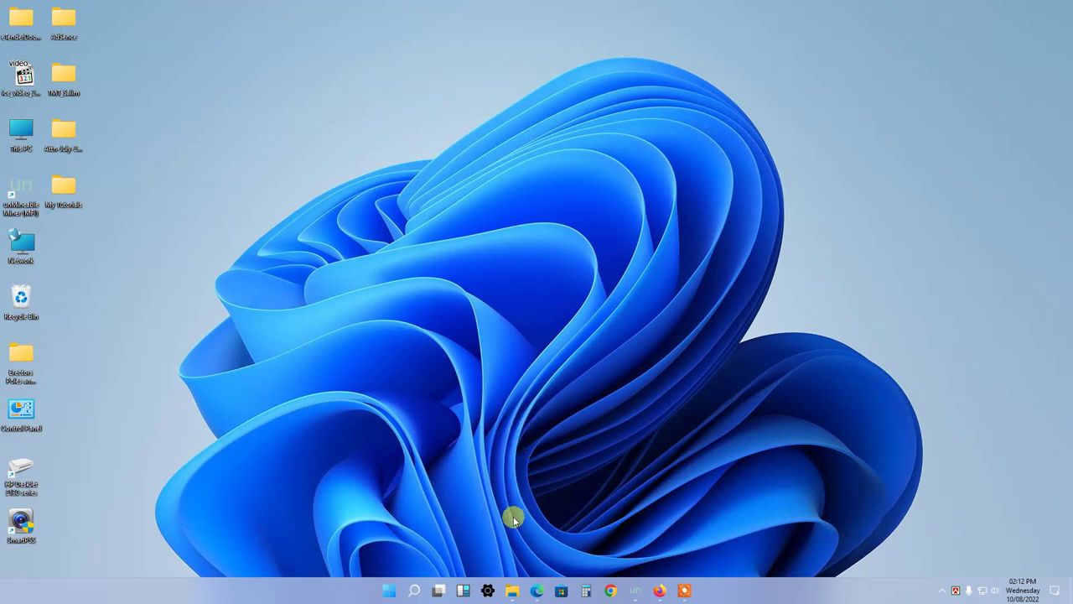
mouse_move(512, 592)
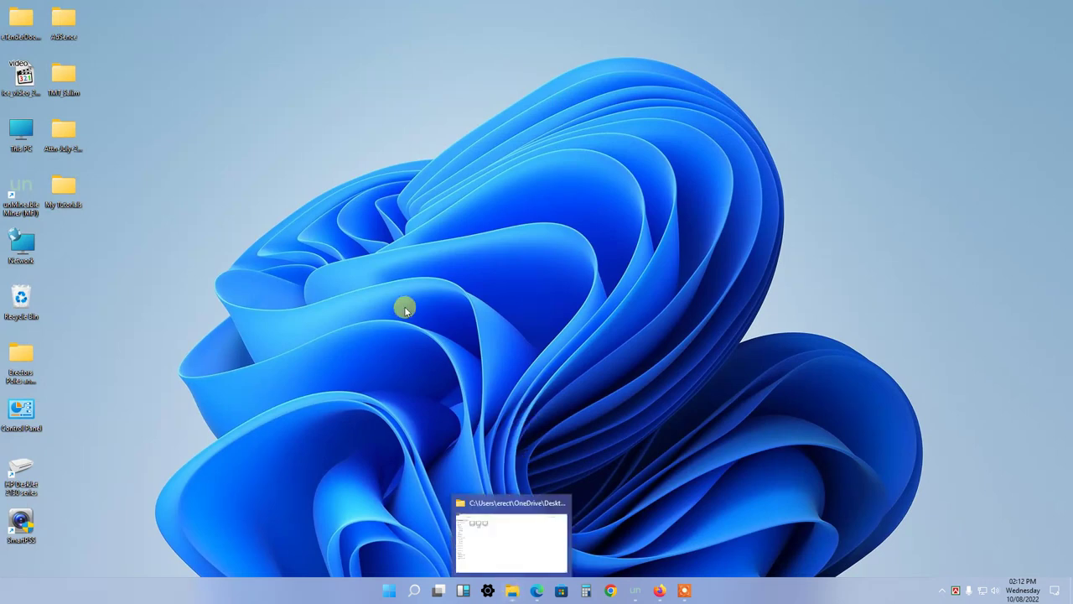
left_click(17, 131)
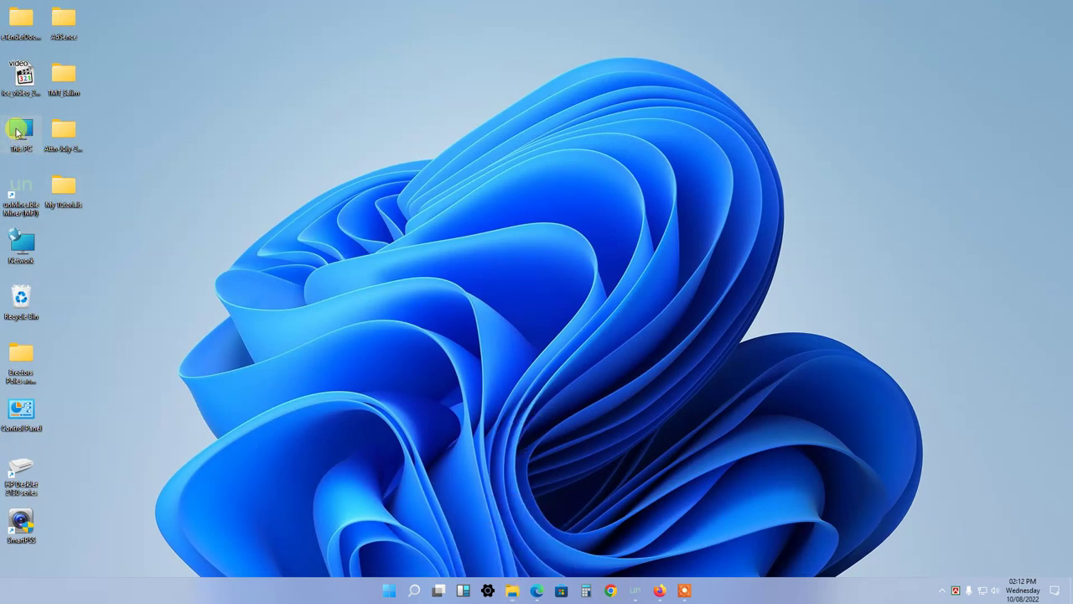
double_click(17, 131)
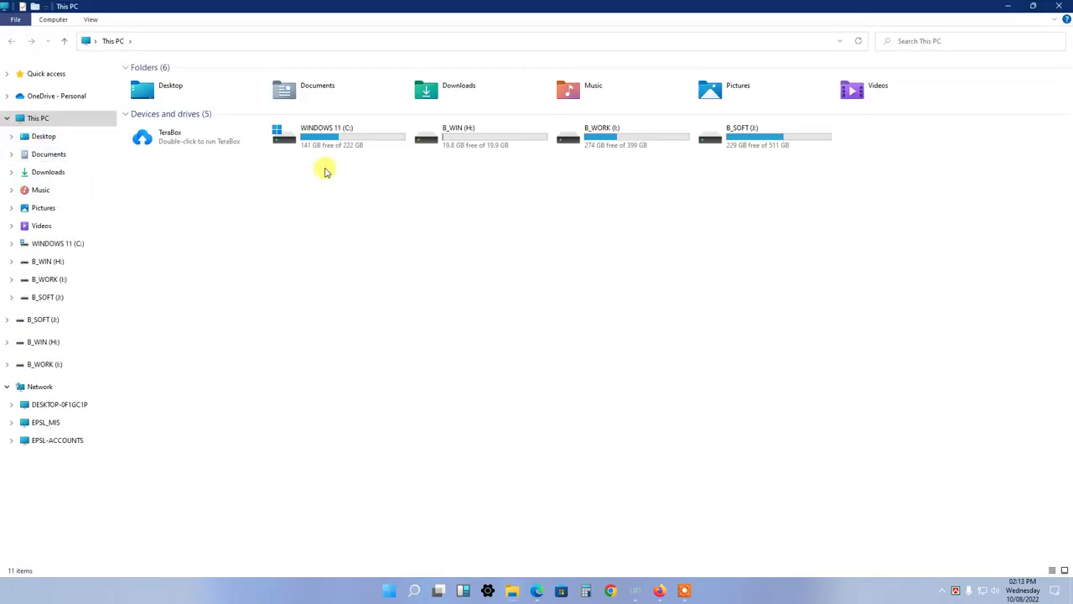
left_click(622, 141)
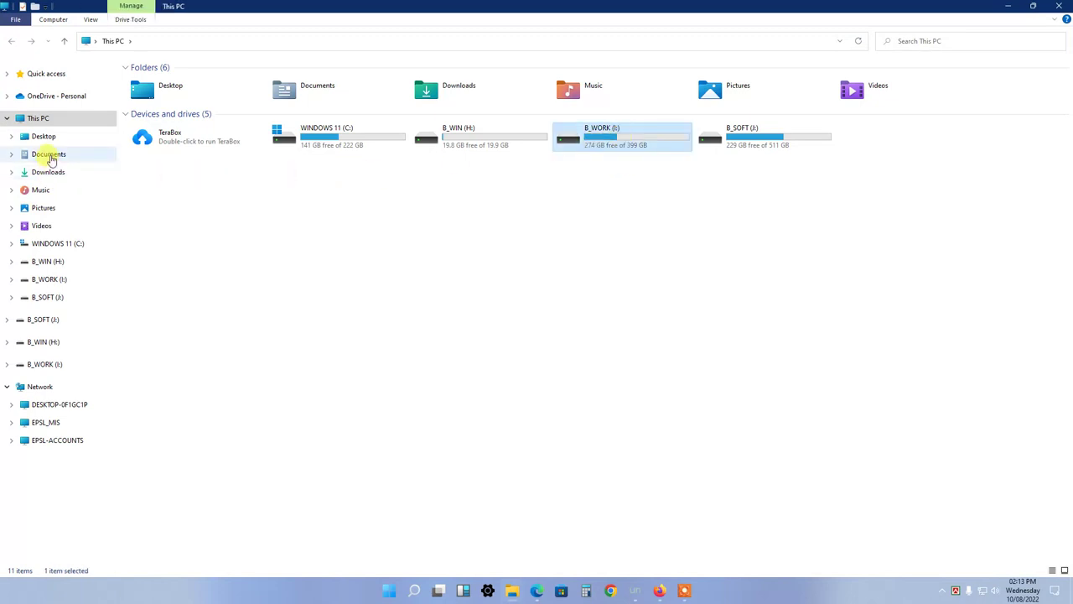
- Examine the storage location path in the Documents folder's properties and close them without changes
left_click(49, 157)
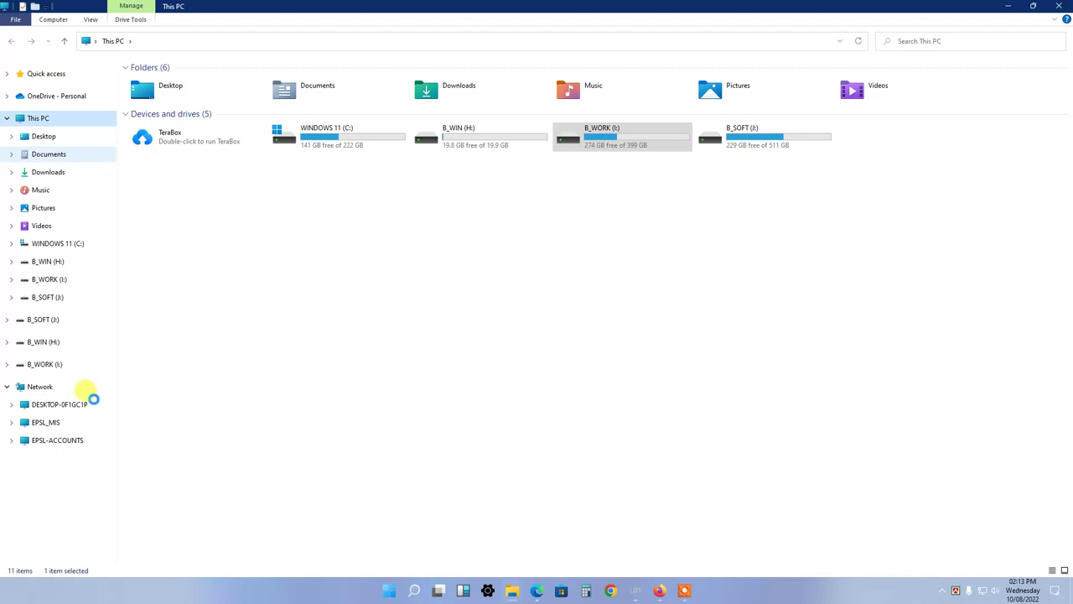
key("shift+F10")
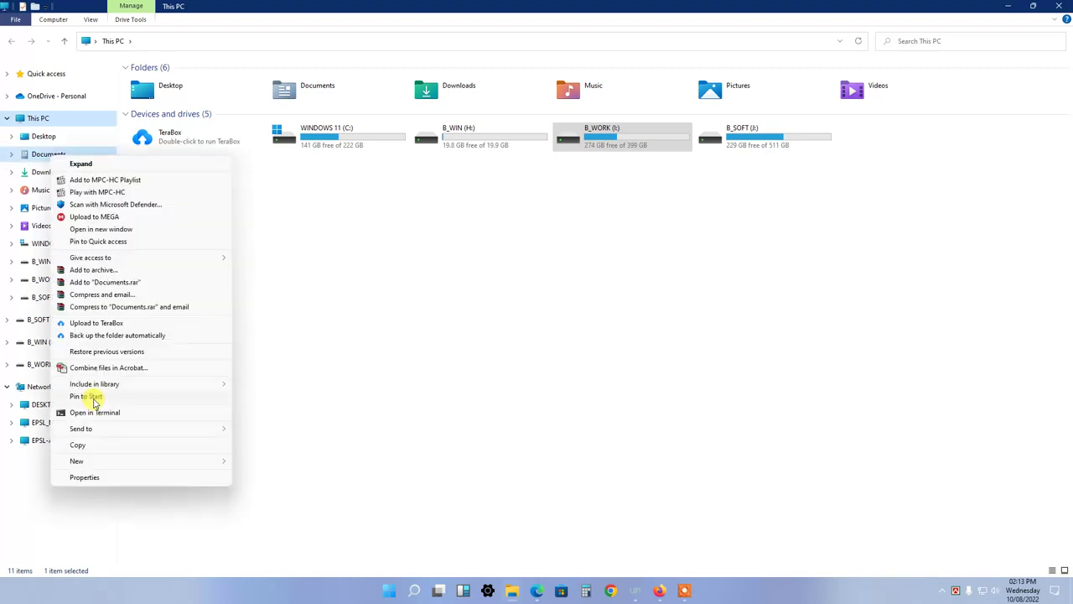
left_click(84, 477)
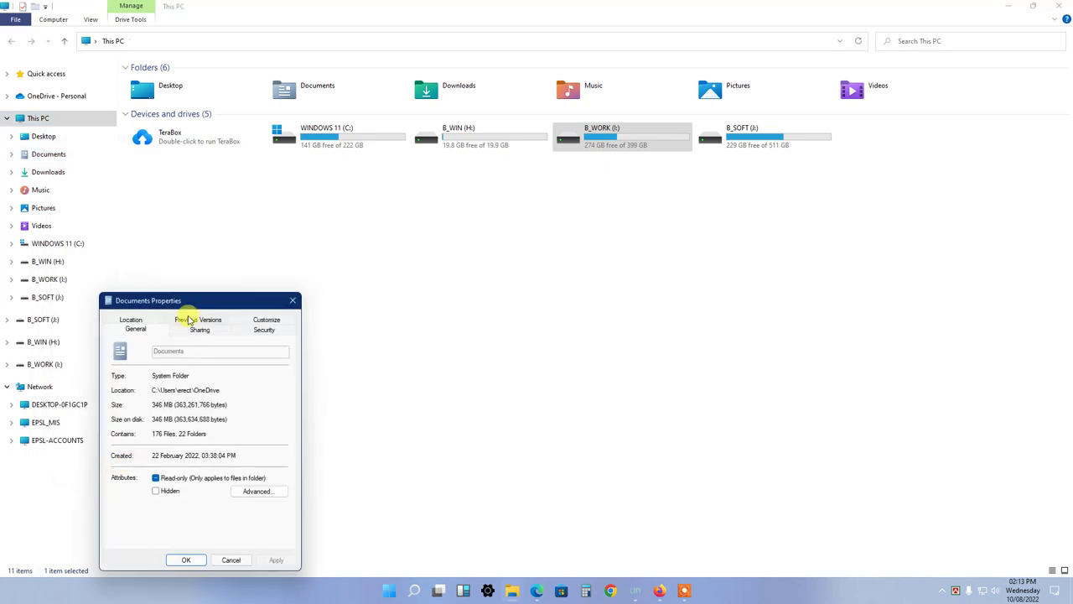
left_click_drag(190, 303, 386, 116)
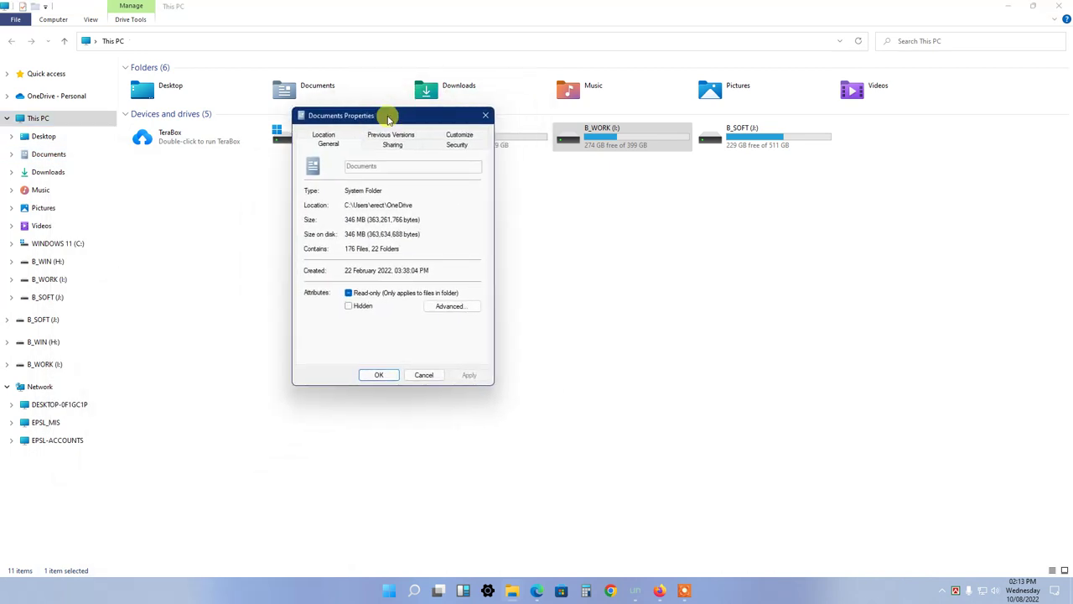
left_click(332, 139)
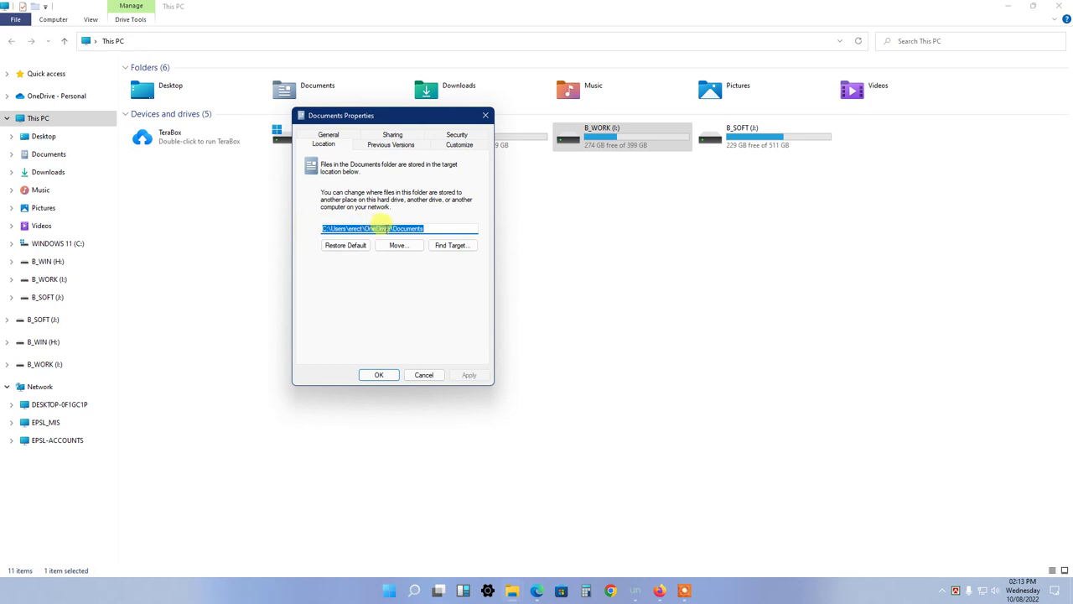
left_click(391, 228)
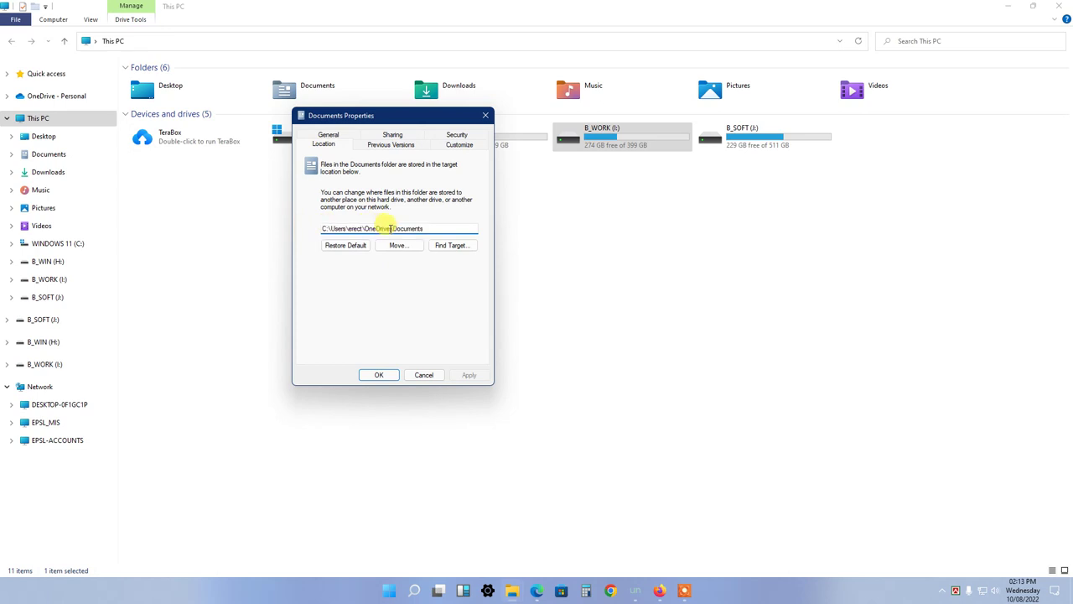
left_click(324, 228)
left_click(424, 375)
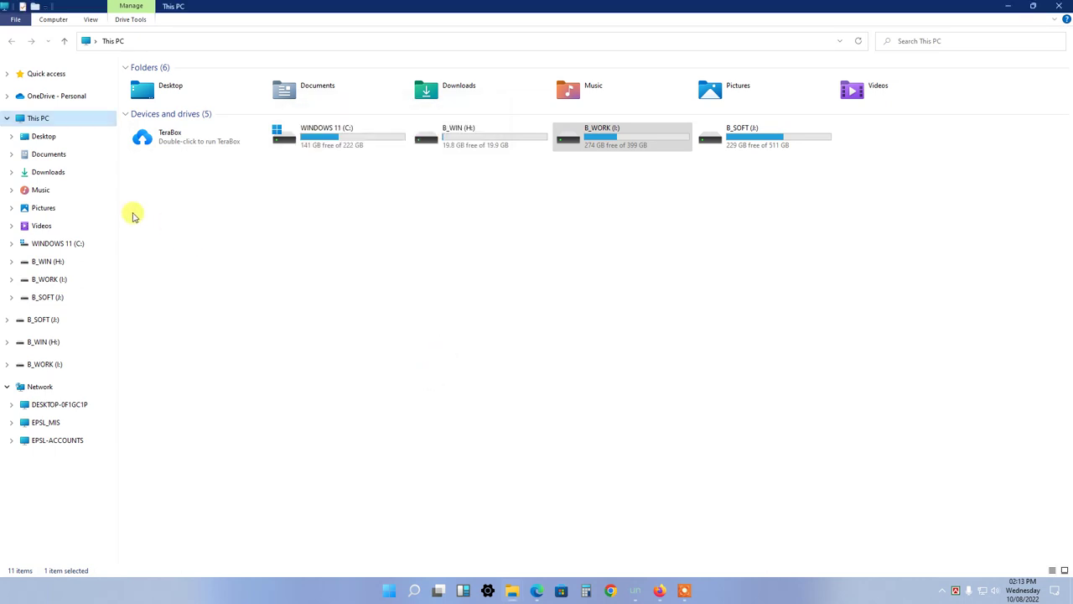
- Check the storage location in the Downloads folder's properties and close them without changes
right_click(55, 177)
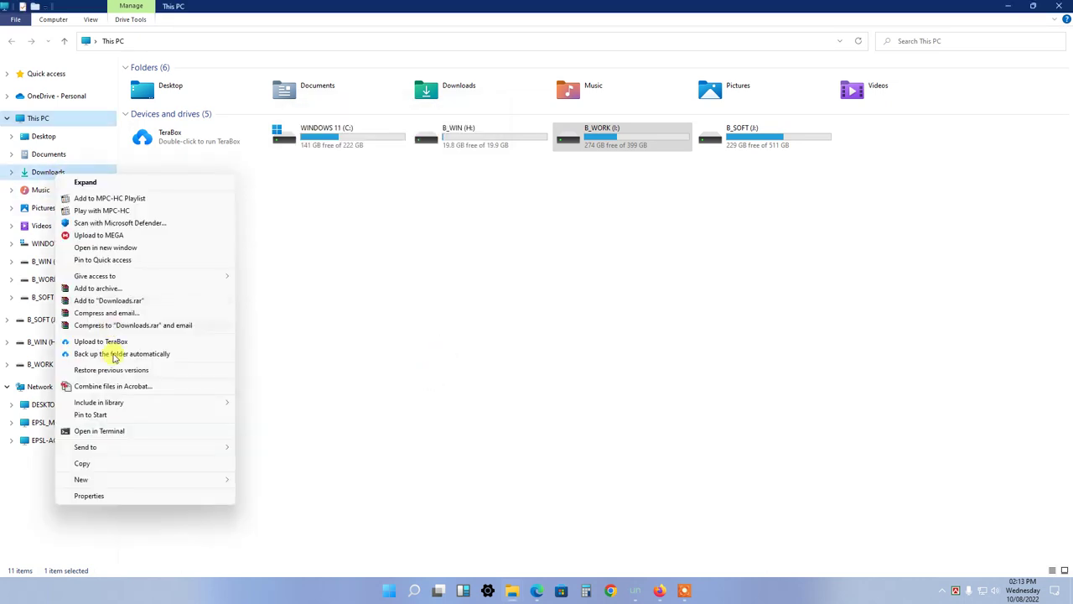
left_click(110, 494)
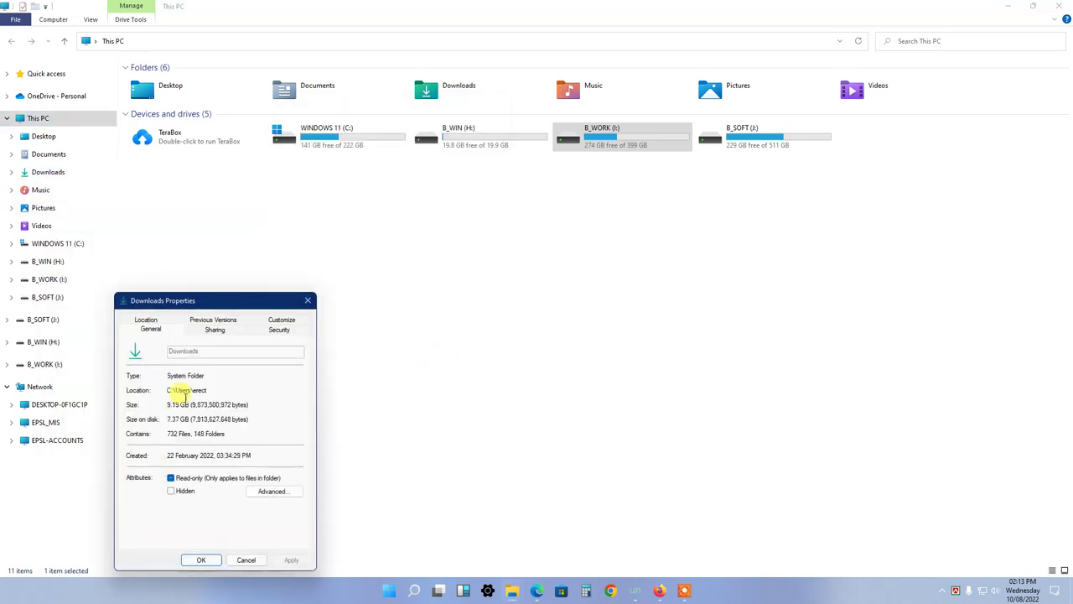
left_click(149, 321)
left_click_drag(202, 301, 365, 221)
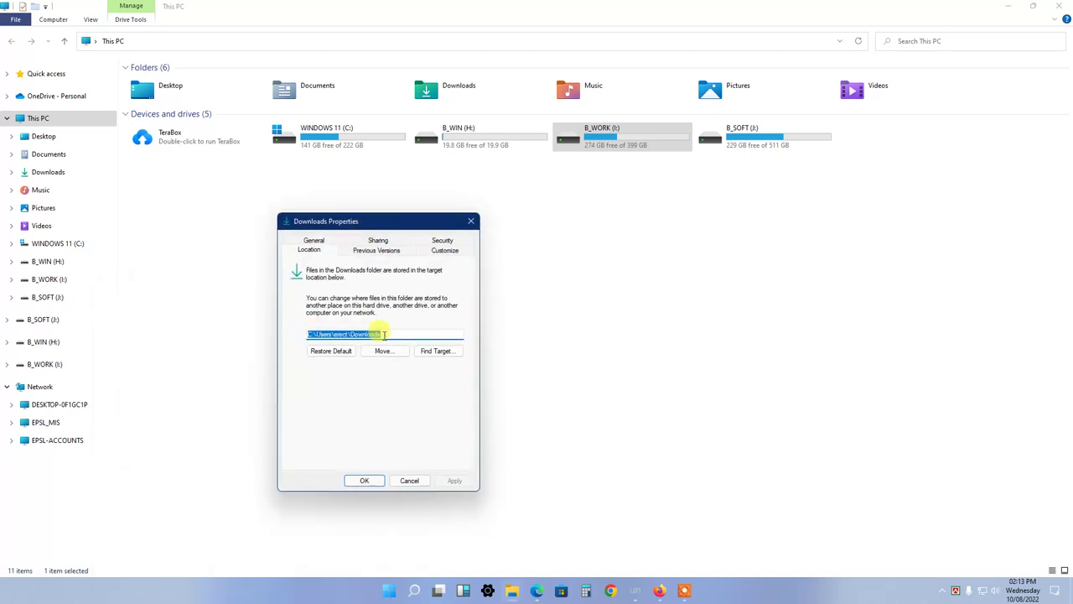
left_click(409, 480)
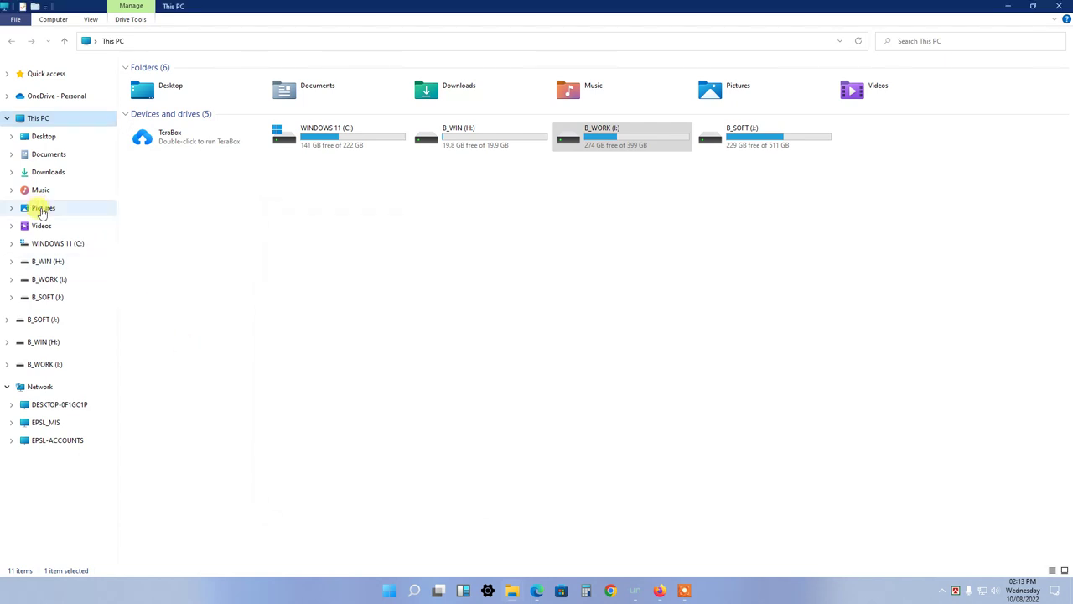
- View the properties of the Pictures folder and the Music folder, closing each without changes
right_click(42, 212)
left_click(118, 533)
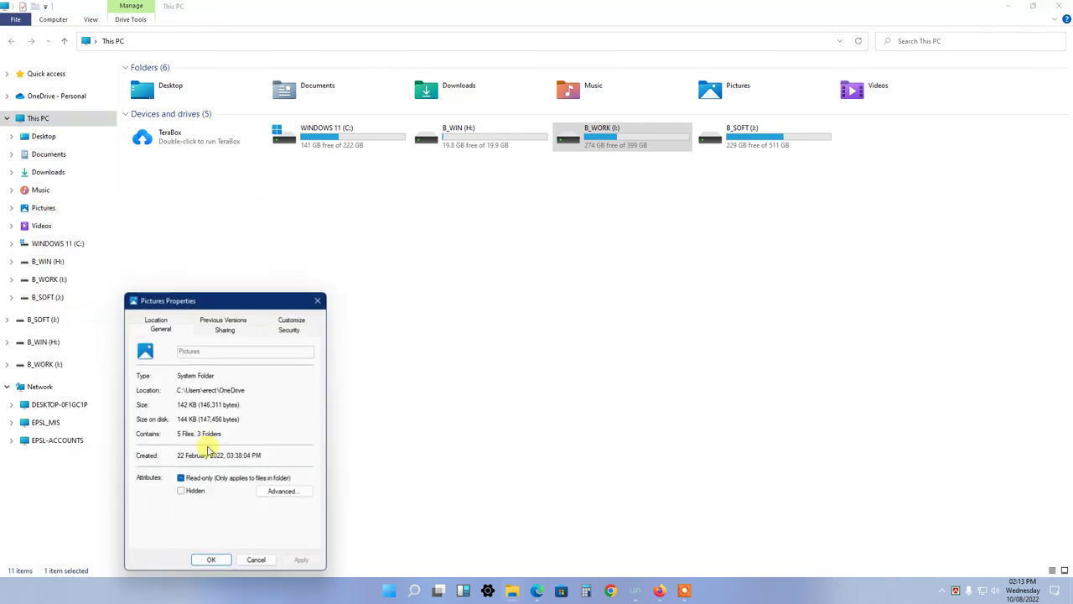
left_click(253, 557)
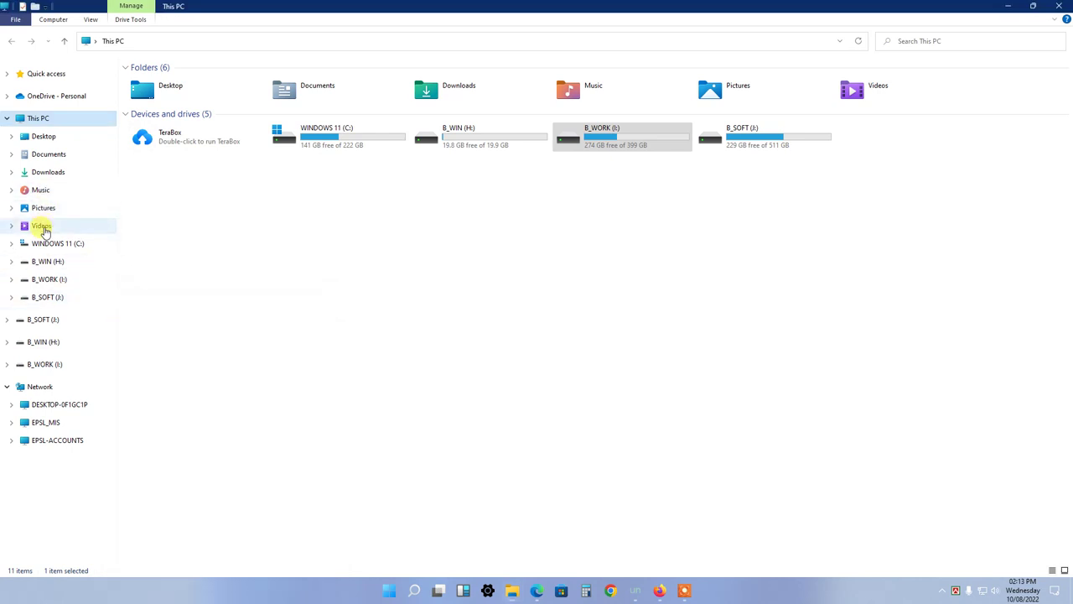
right_click(42, 191)
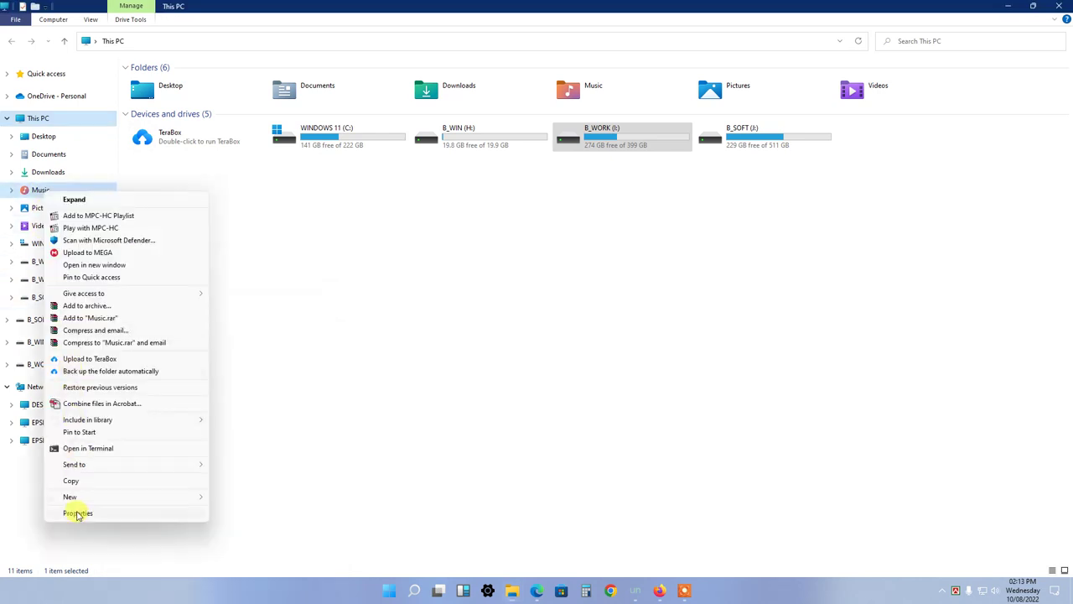
left_click(75, 512)
left_click(212, 560)
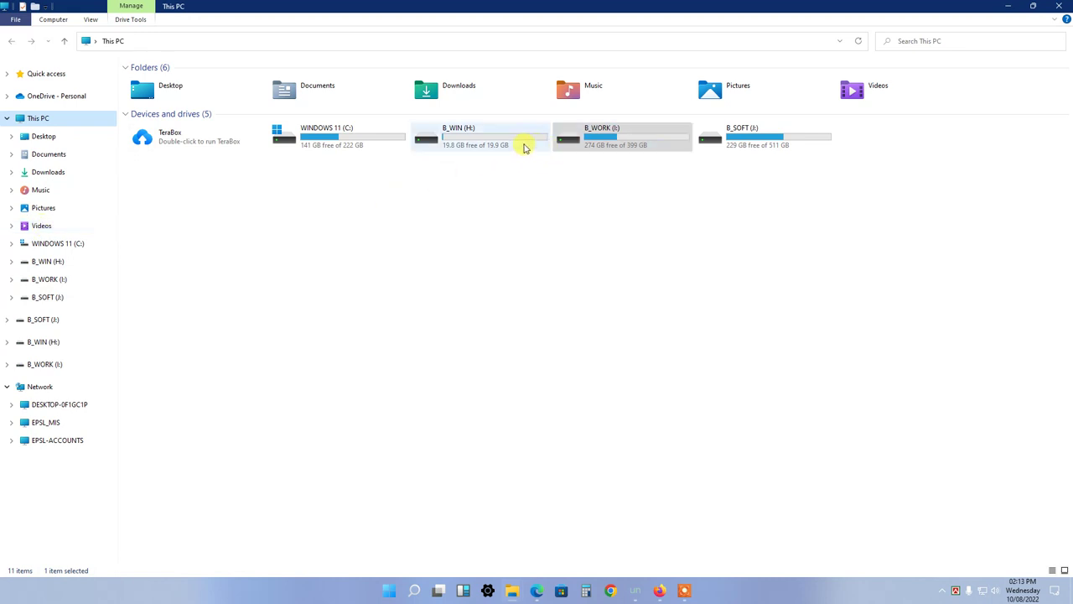
- Open the B_WORK (I:) drive and create a new folder in its root, keeping the default name
double_click(597, 141)
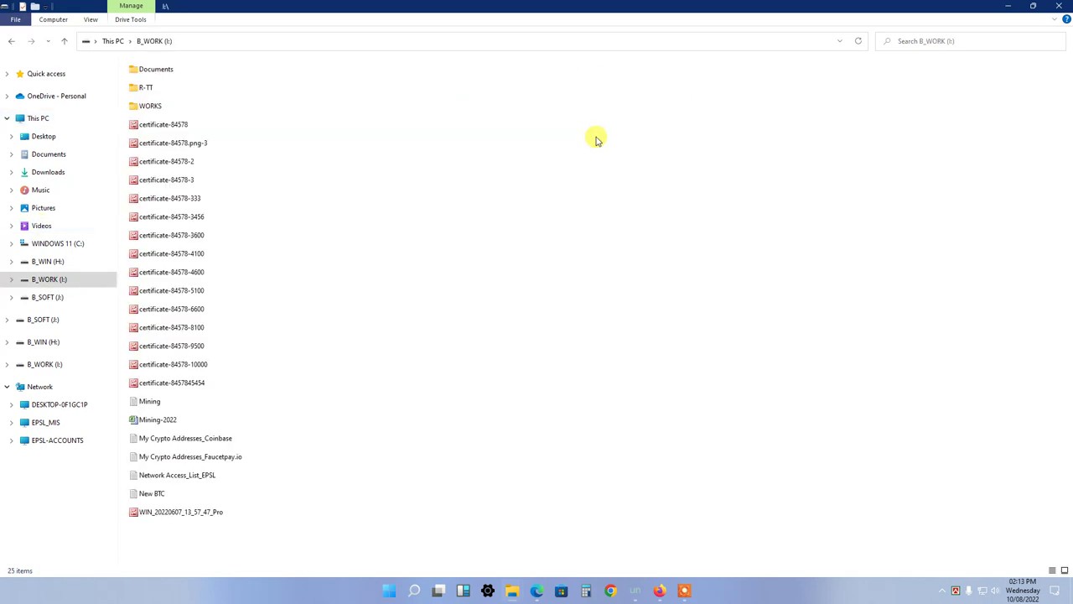
left_click(64, 42)
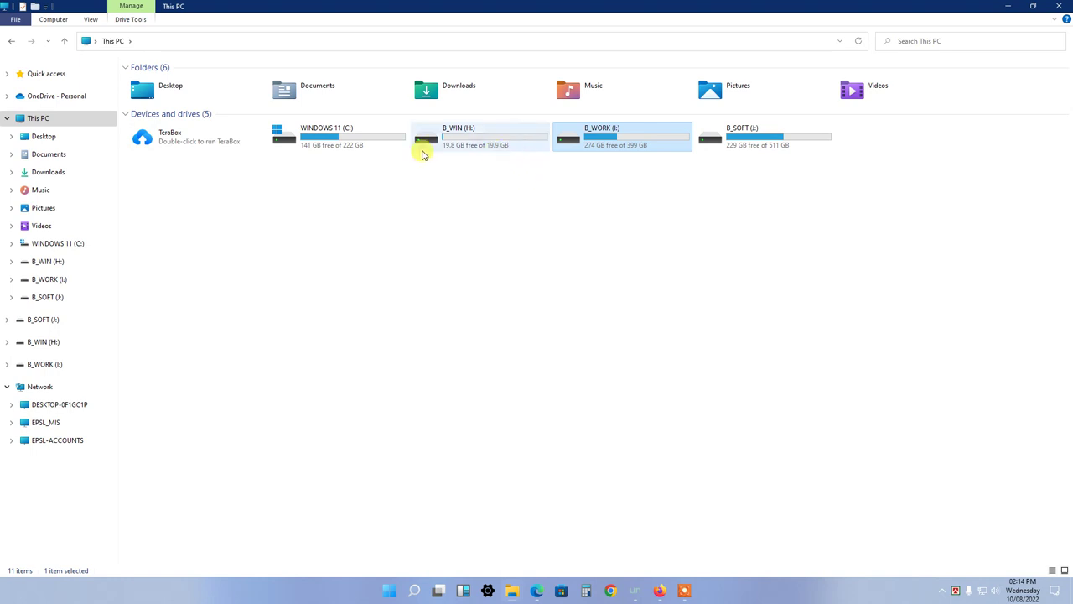
double_click(616, 143)
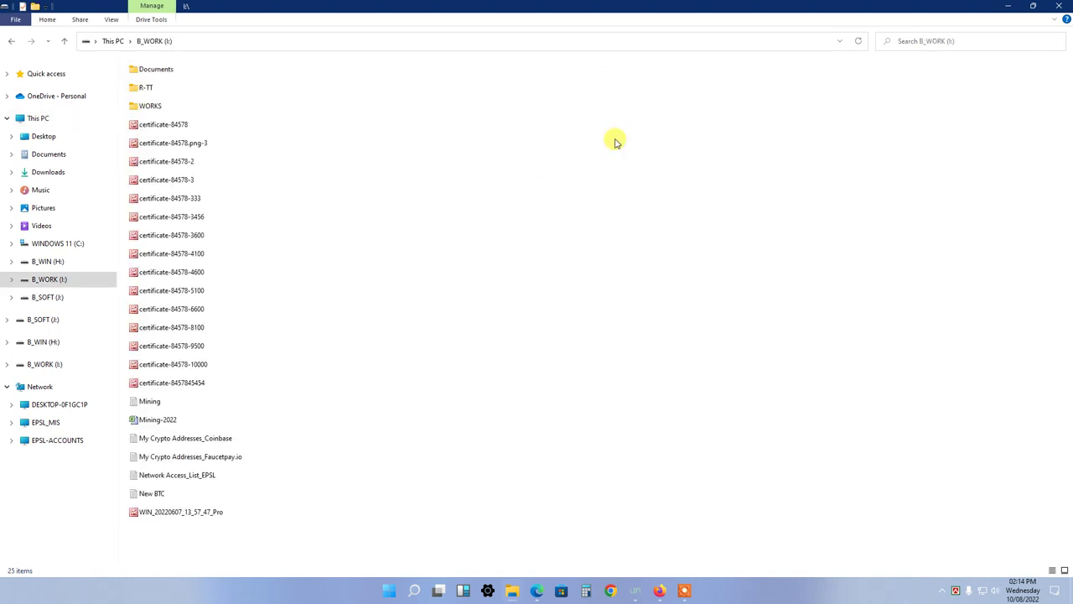
right_click(460, 153)
mouse_move(510, 298)
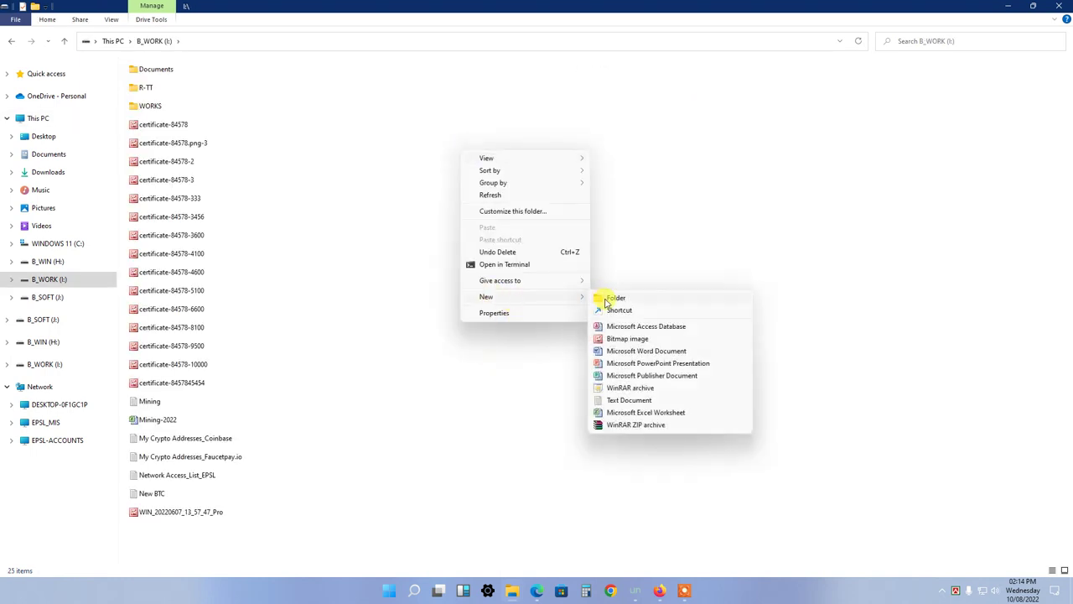
left_click(612, 297)
left_click(607, 299)
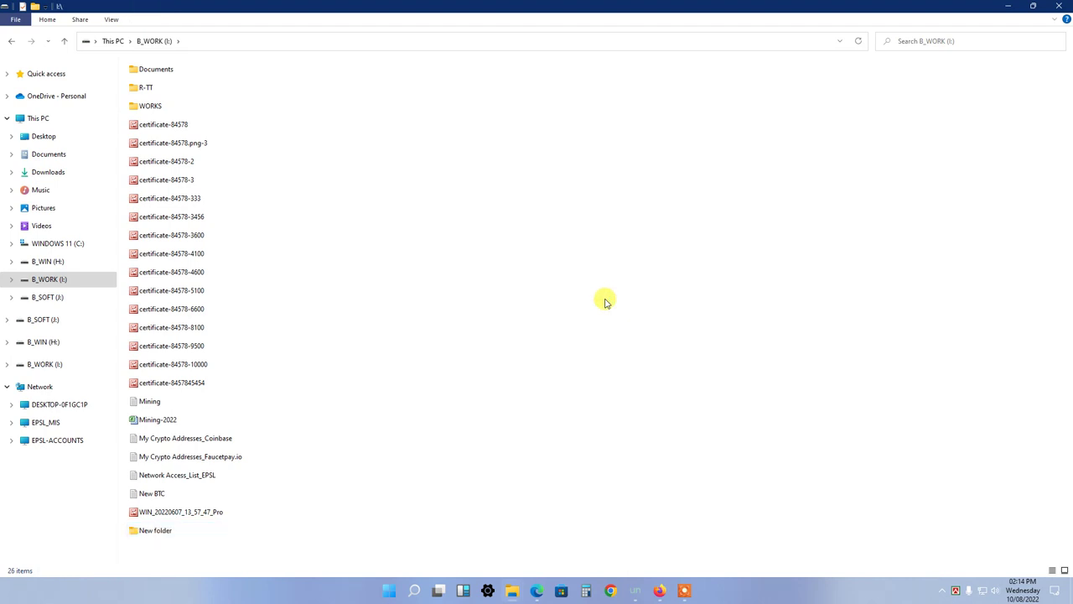
- Set the Hidden attribute on New folder in the B_WORK (I:) drive and refresh the file list
right_click(167, 534)
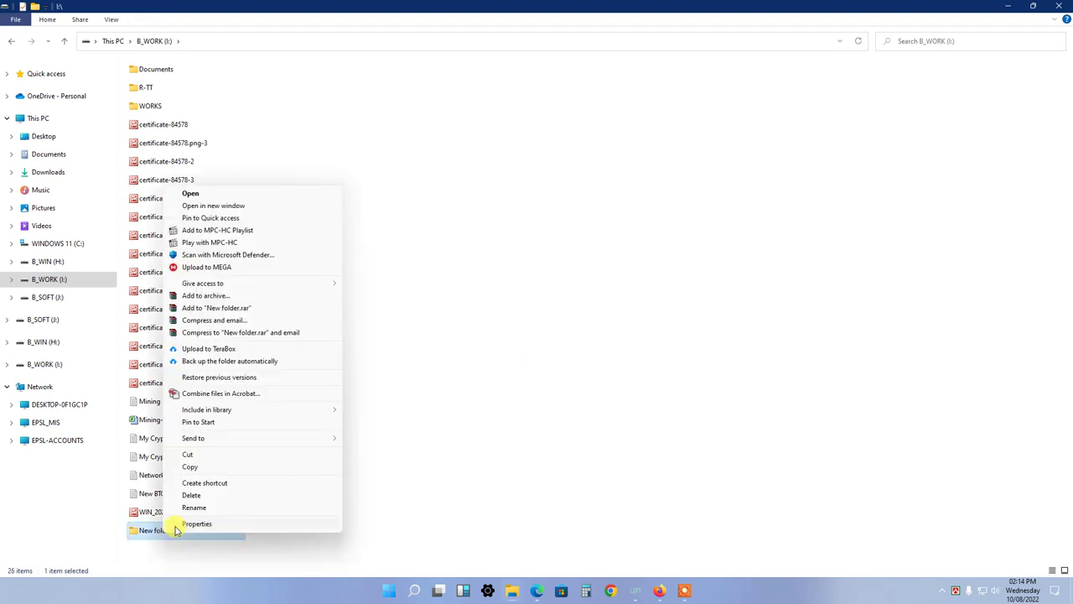
left_click(164, 523)
left_click_drag(285, 312, 643, 144)
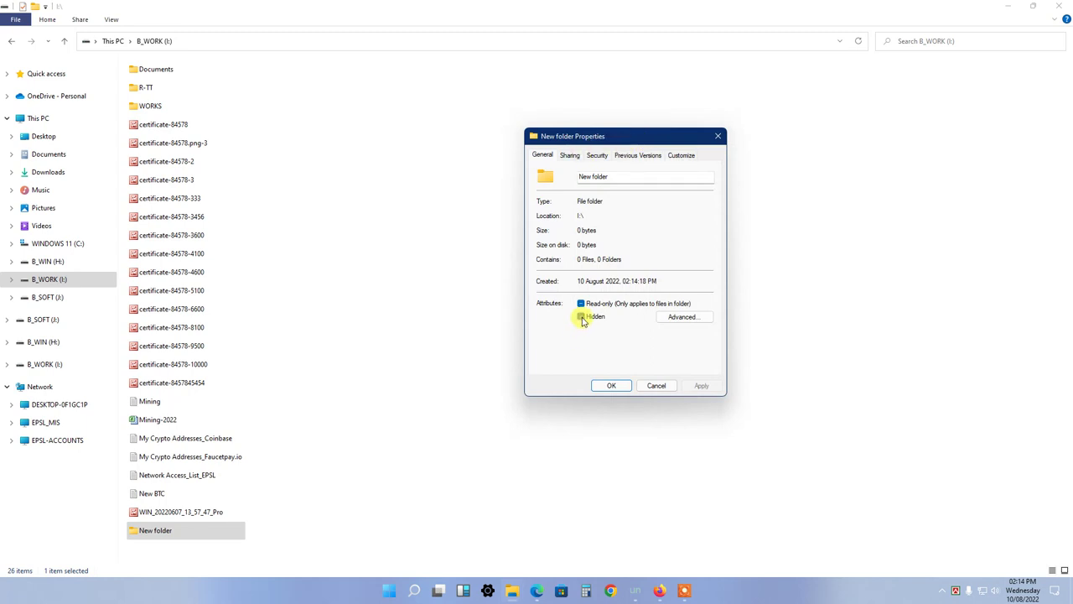
left_click(582, 317)
left_click(621, 387)
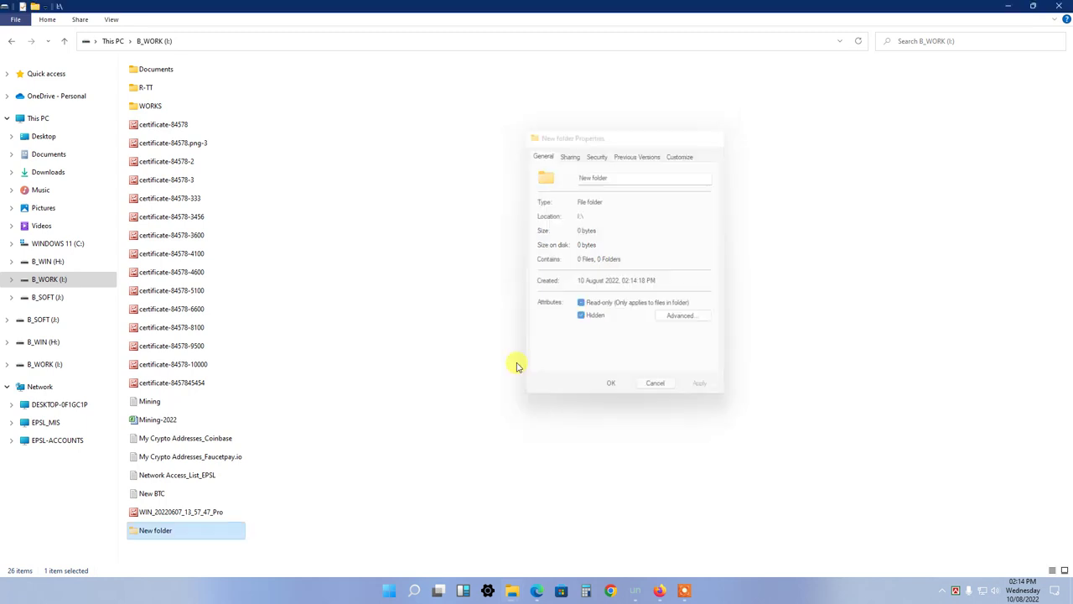
right_click(459, 298)
left_click(475, 336)
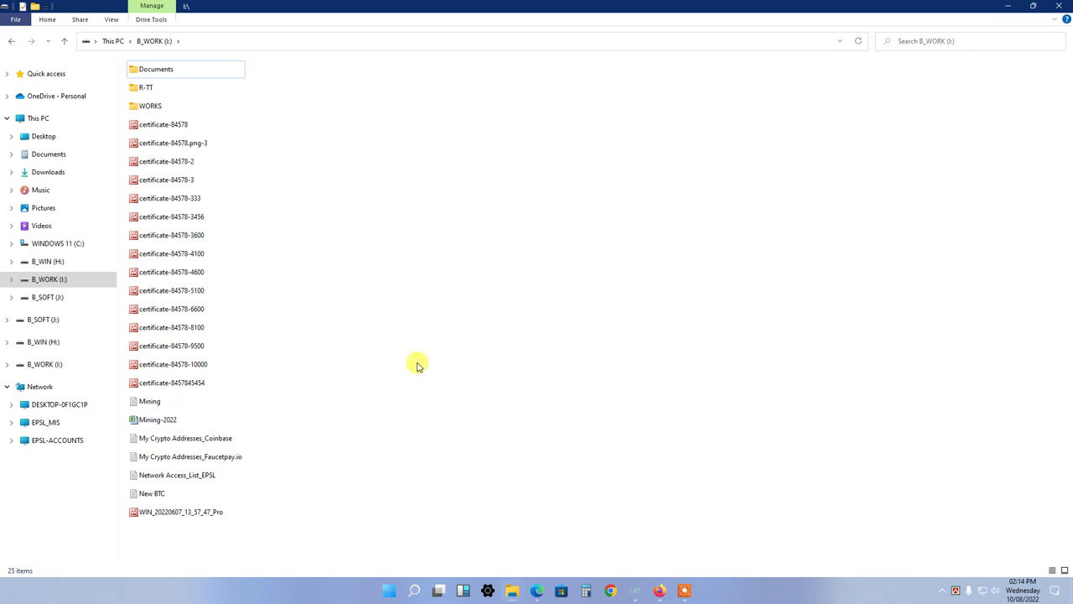
- Set Folder Options to show hidden files, folders, and drives, apply the change and select New folder
left_click(110, 20)
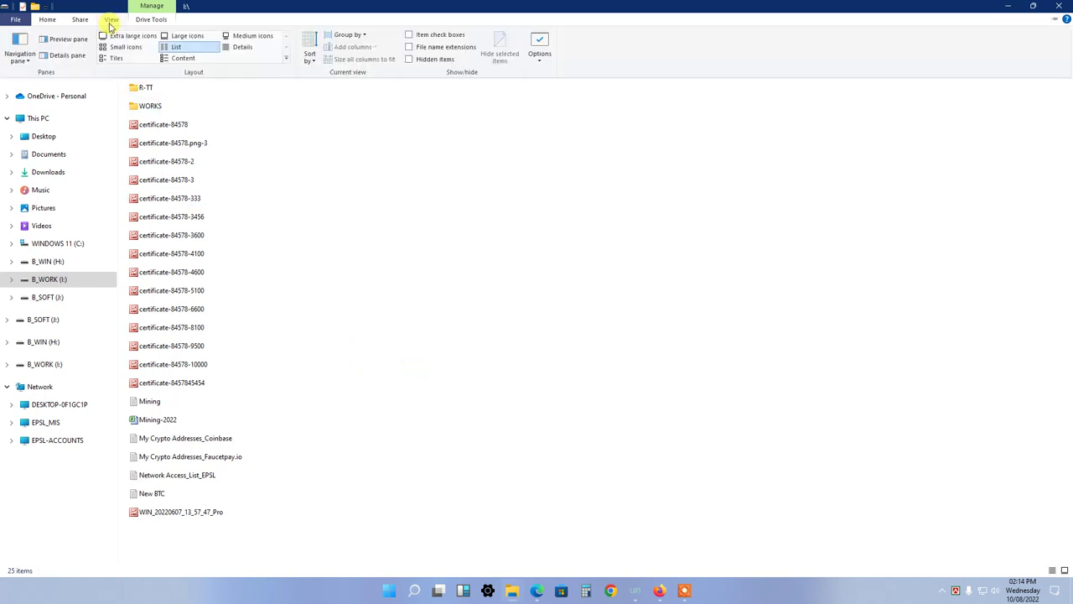
left_click(539, 42)
left_click_drag(120, 76, 644, 81)
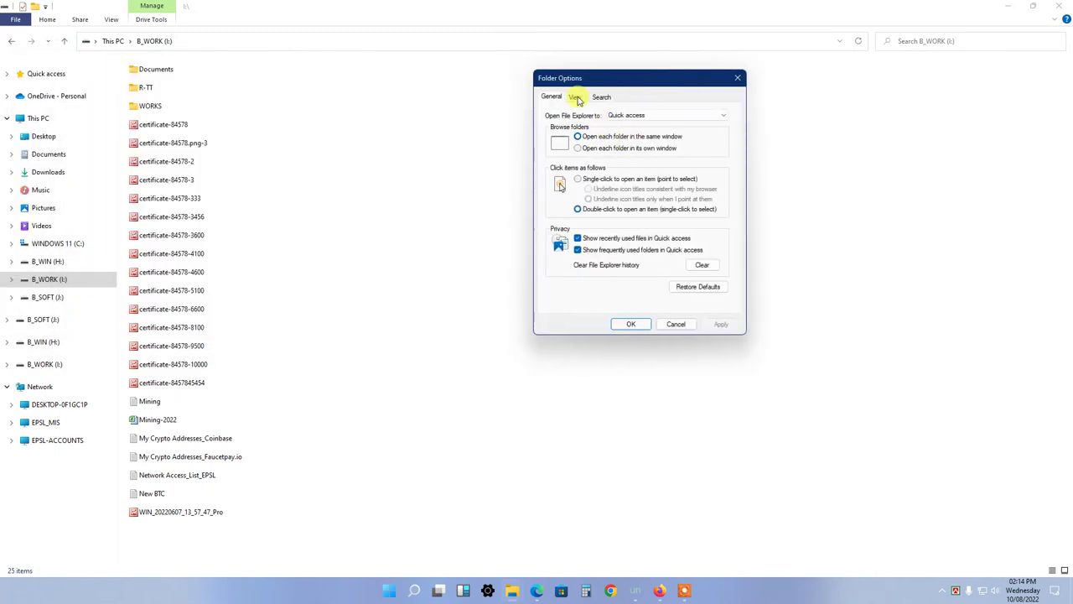
left_click(577, 98)
left_click(575, 262)
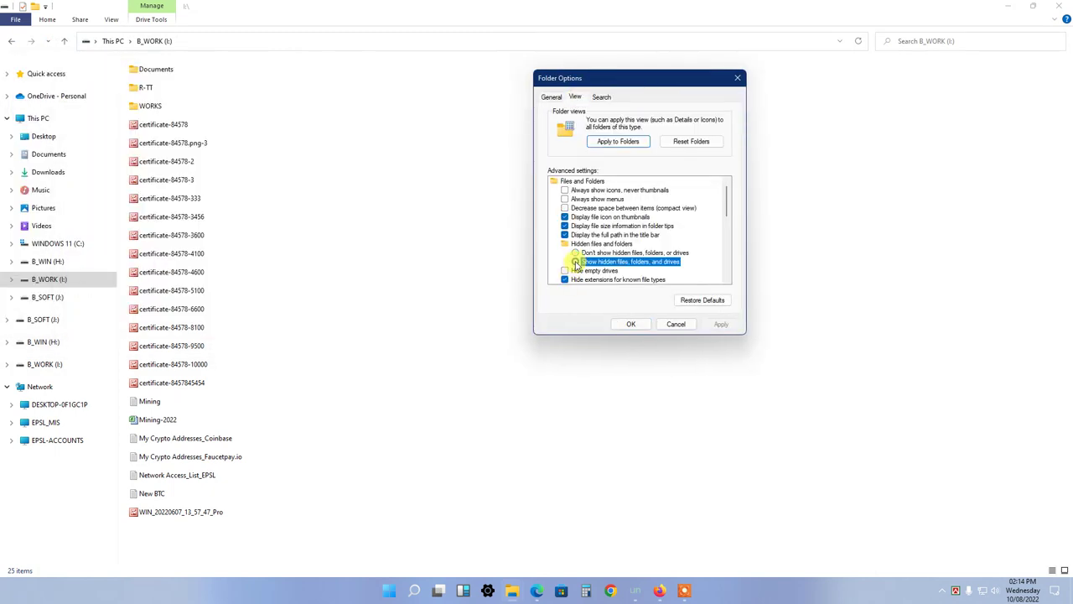
left_click(726, 325)
left_click(633, 326)
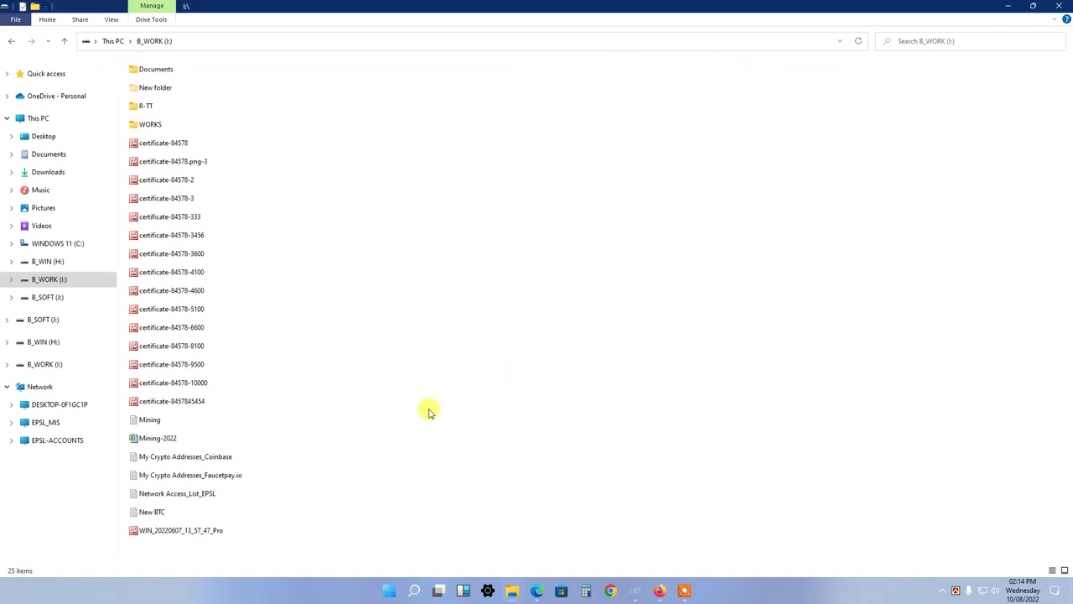
left_click(165, 90)
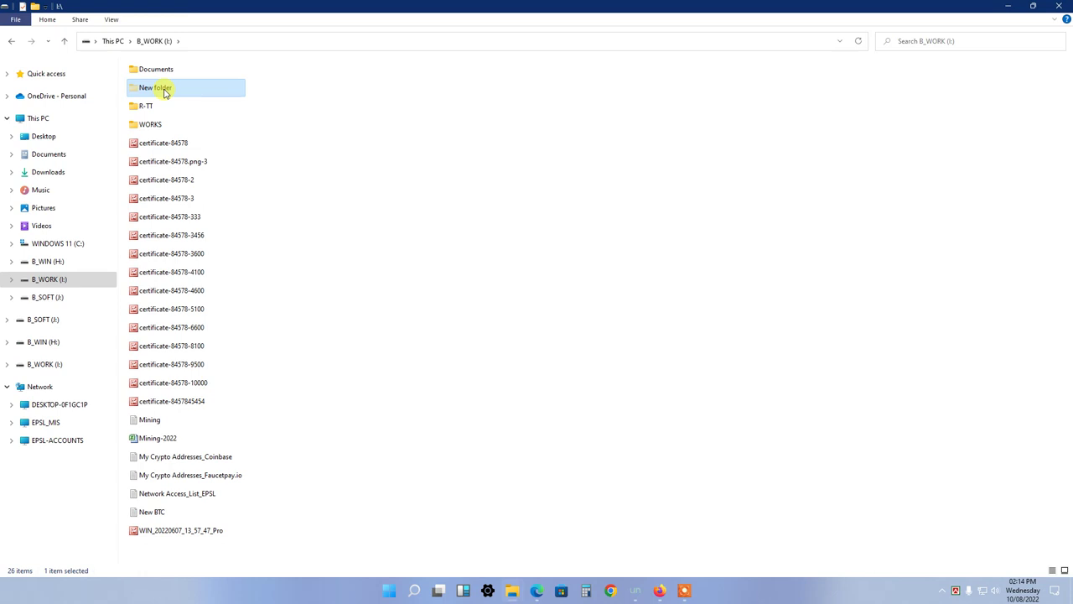
- Delete New folder from the B_WORK (I:) drive, and turn the display of hidden items off and on again
key("Delete")
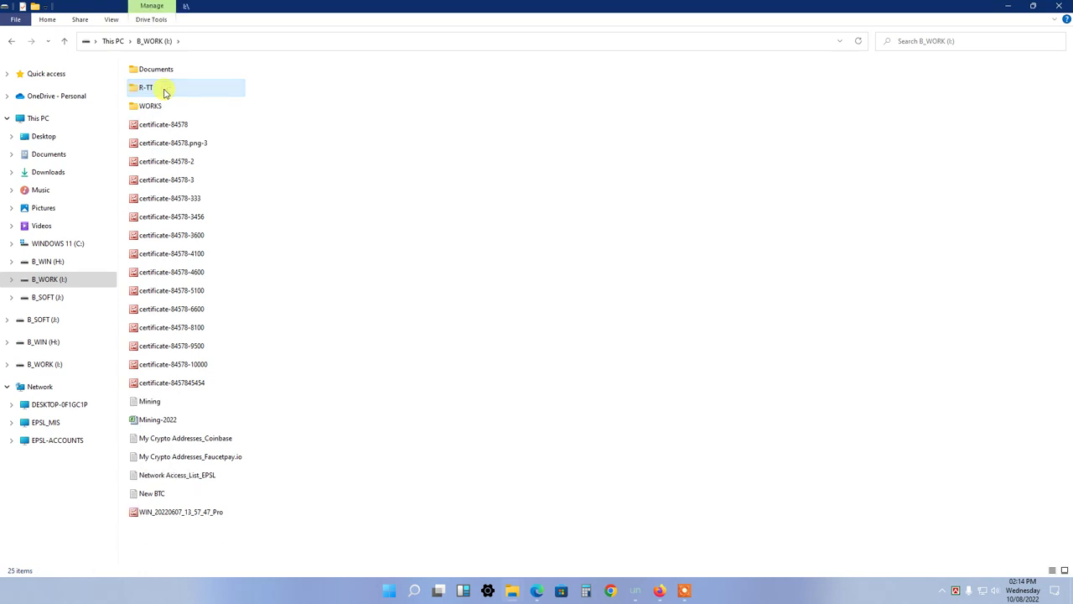
left_click(111, 20)
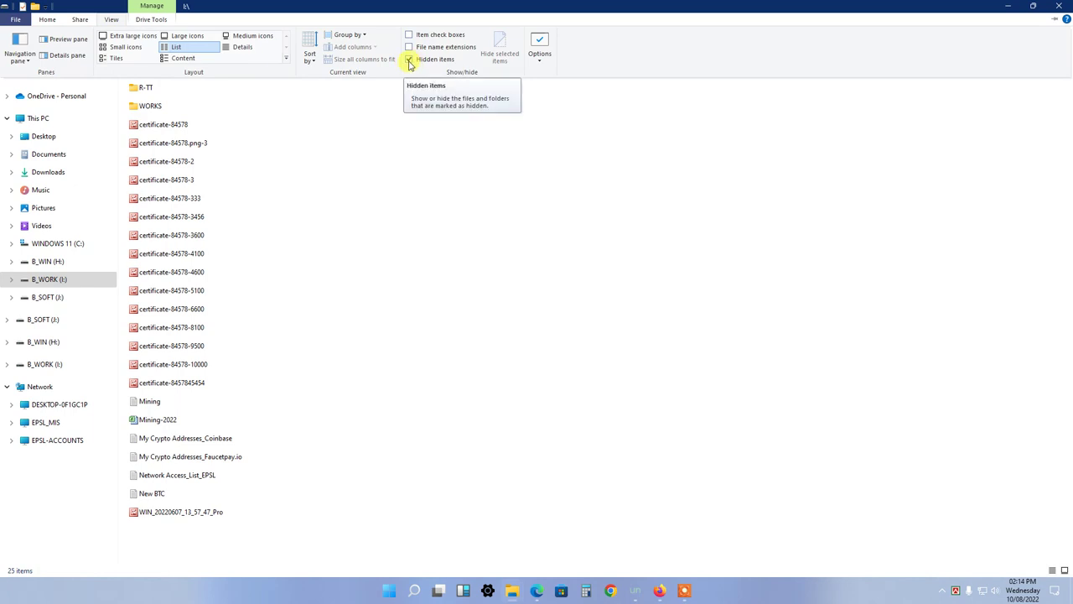
left_click(409, 59)
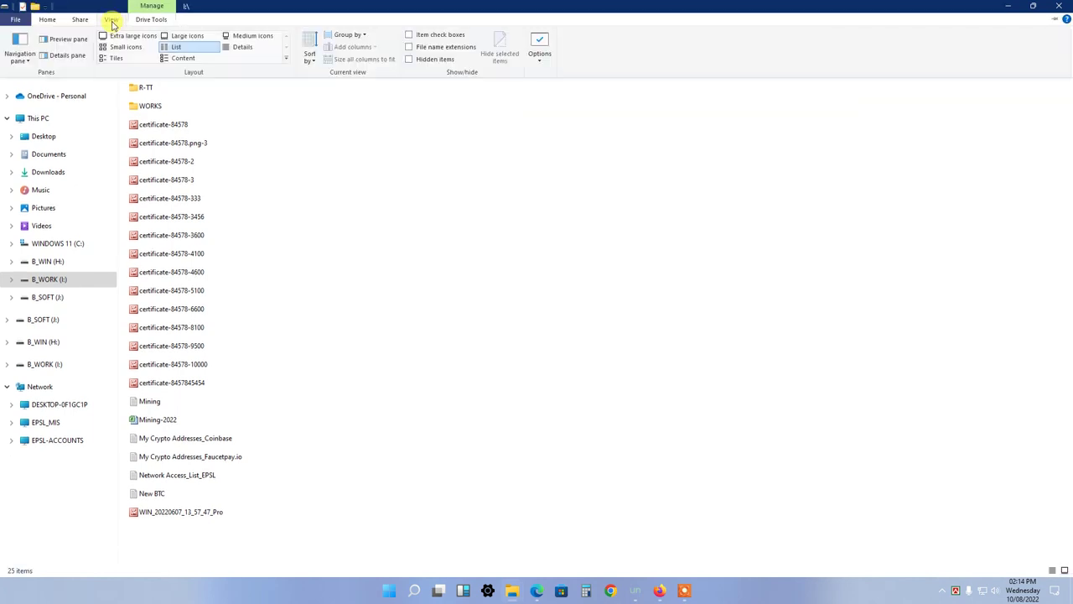
left_click(410, 59)
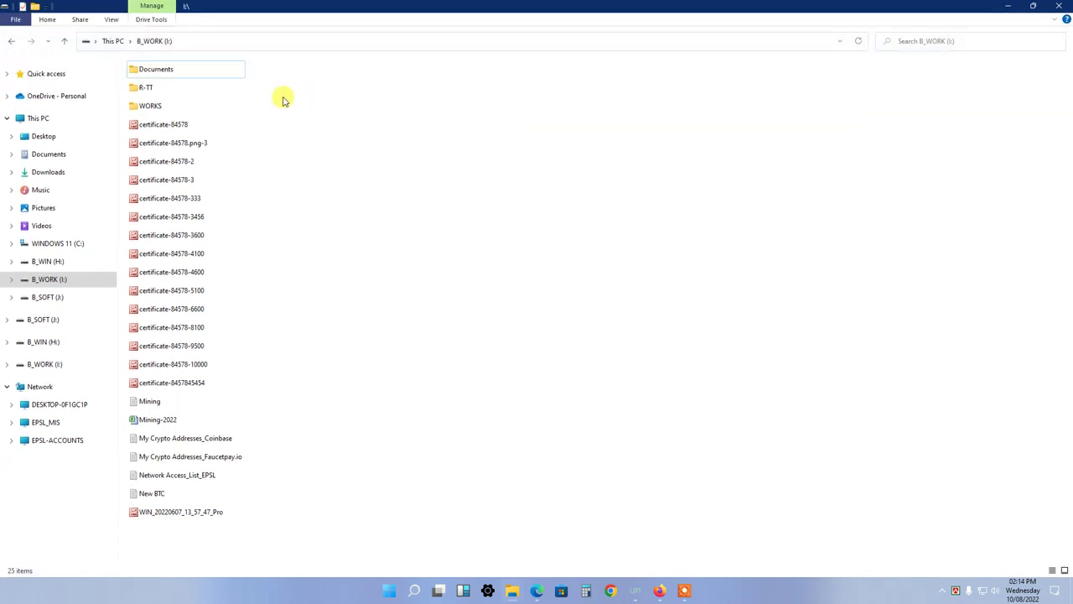
- Look through the View, Share, Home and Drive Tools commands available for the B_WORK (I:) drive
left_click(112, 20)
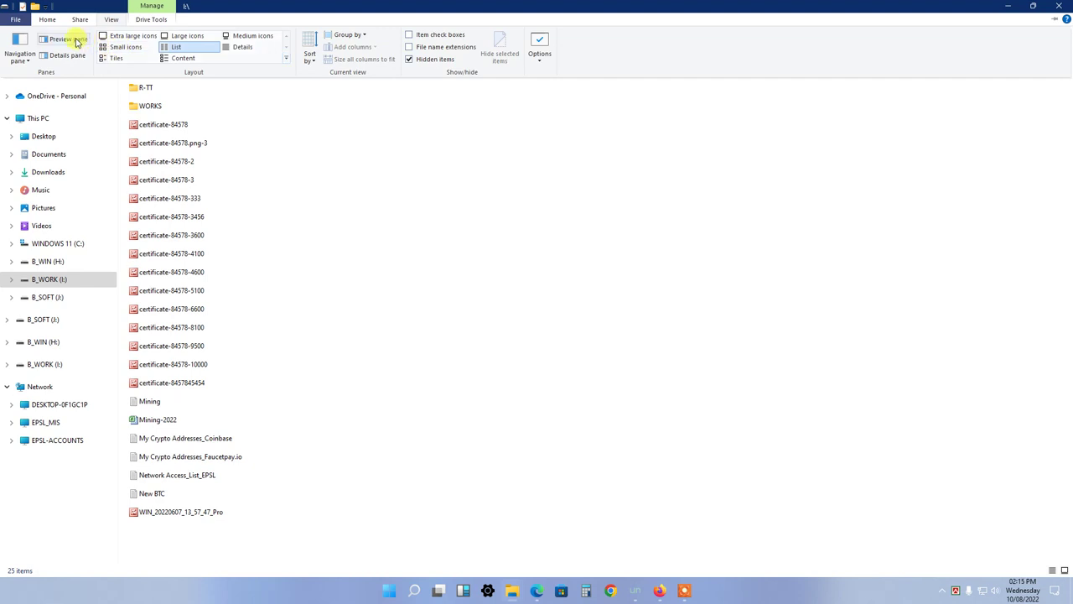
left_click(77, 19)
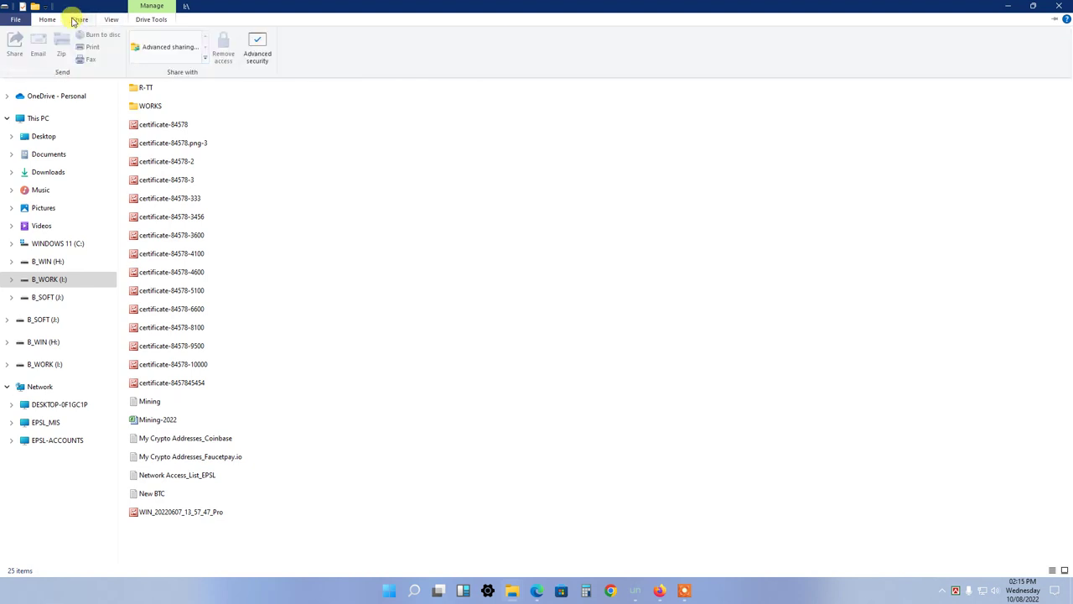
left_click(48, 20)
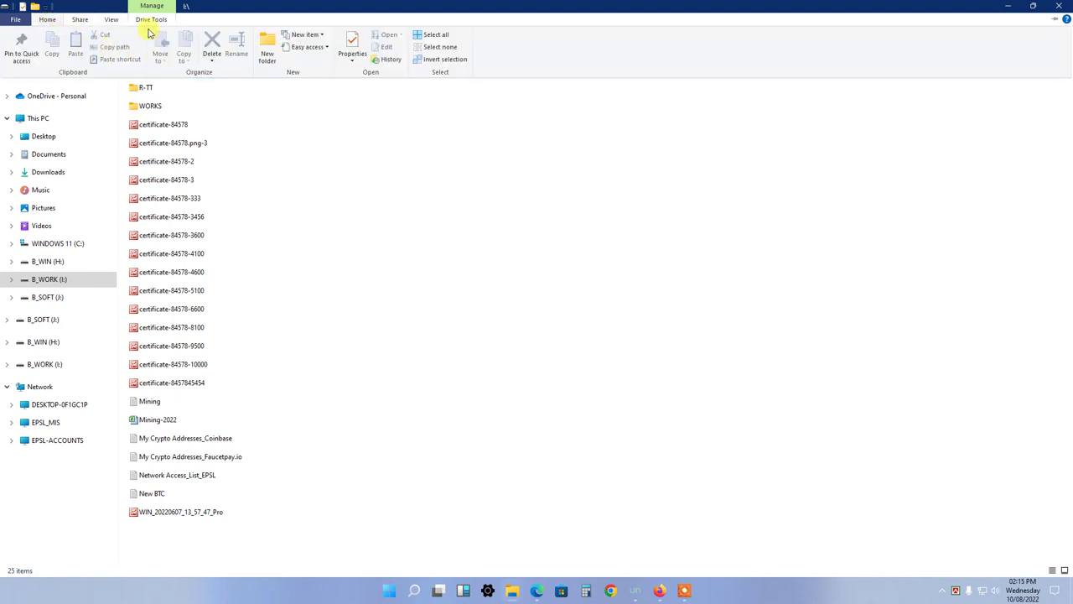
left_click(108, 19)
left_click(151, 20)
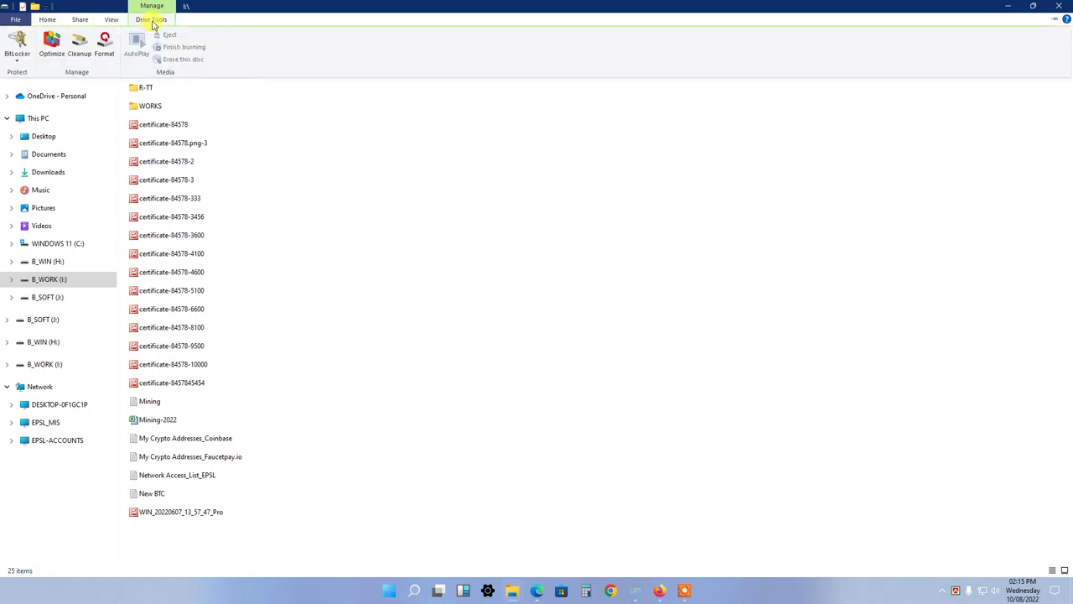
left_click(434, 212)
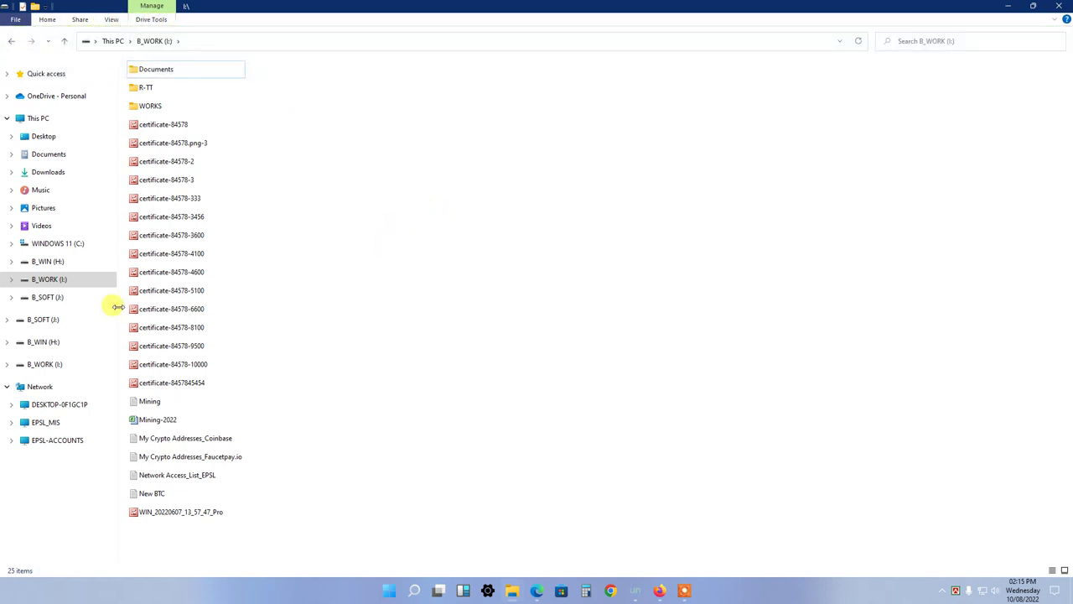
- Create a new folder in the root of the B_WORK (I:) drive and accept the default name
right_click(368, 331)
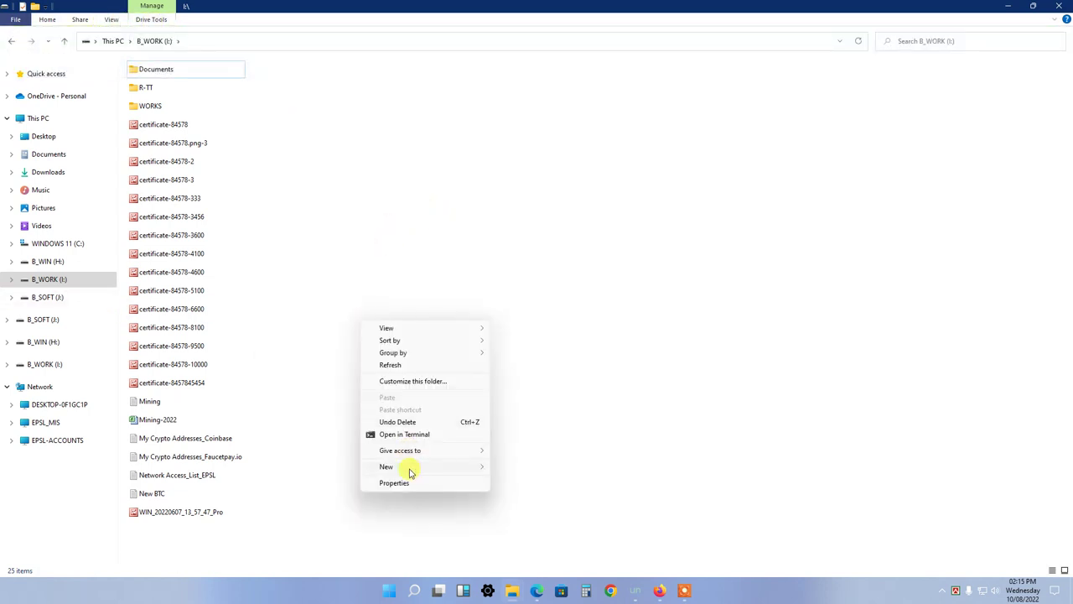
mouse_move(411, 469)
left_click(518, 469)
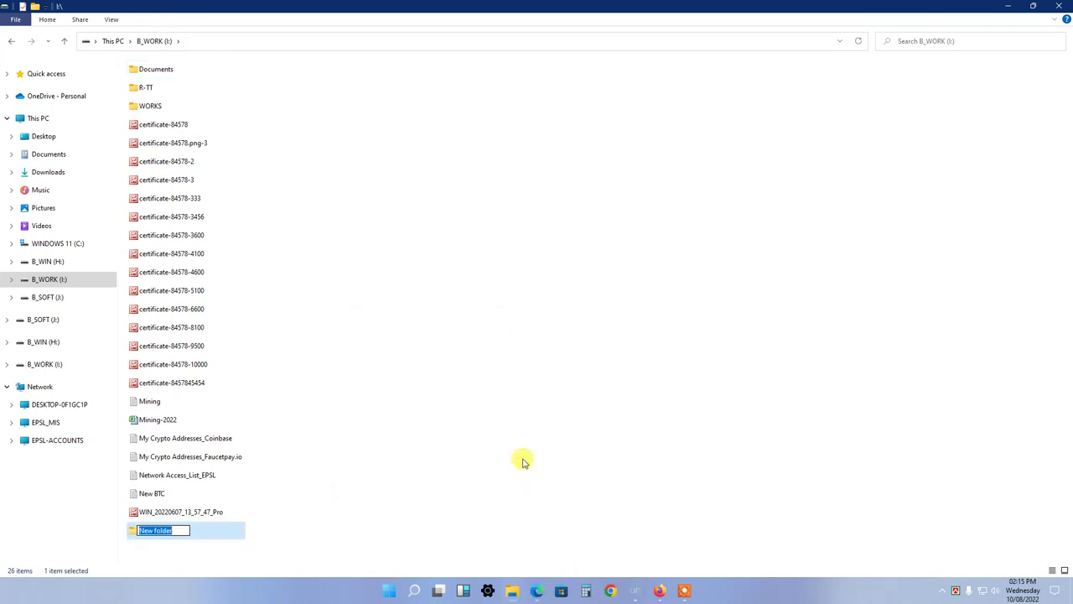
left_click(163, 530)
key("Return")
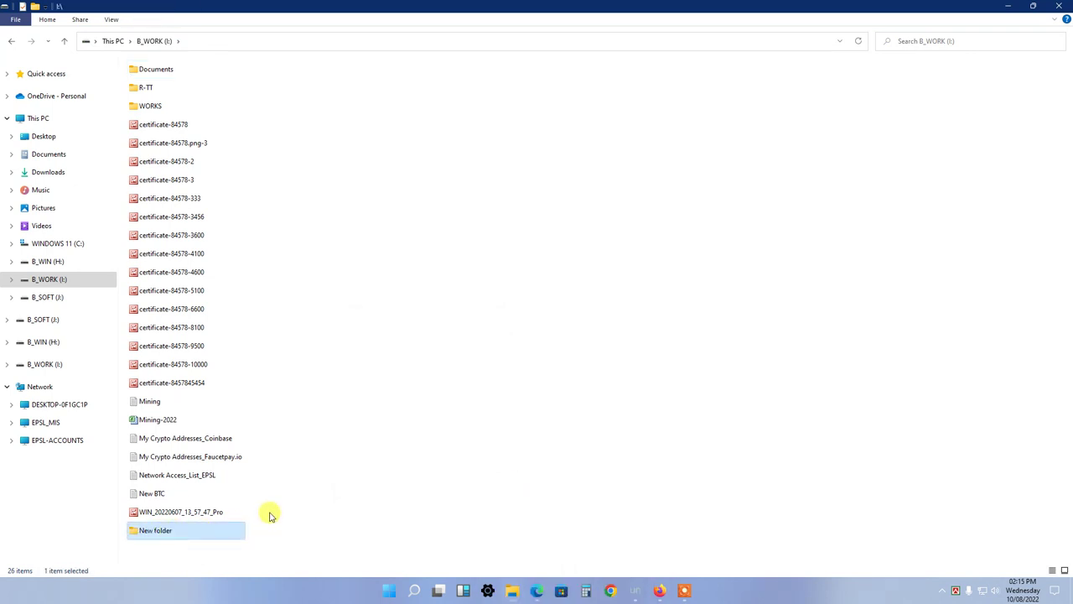
- Copy New folder from the B_WORK (I:) drive and paste it into the B_SOFT (J:) drive
right_click(178, 534)
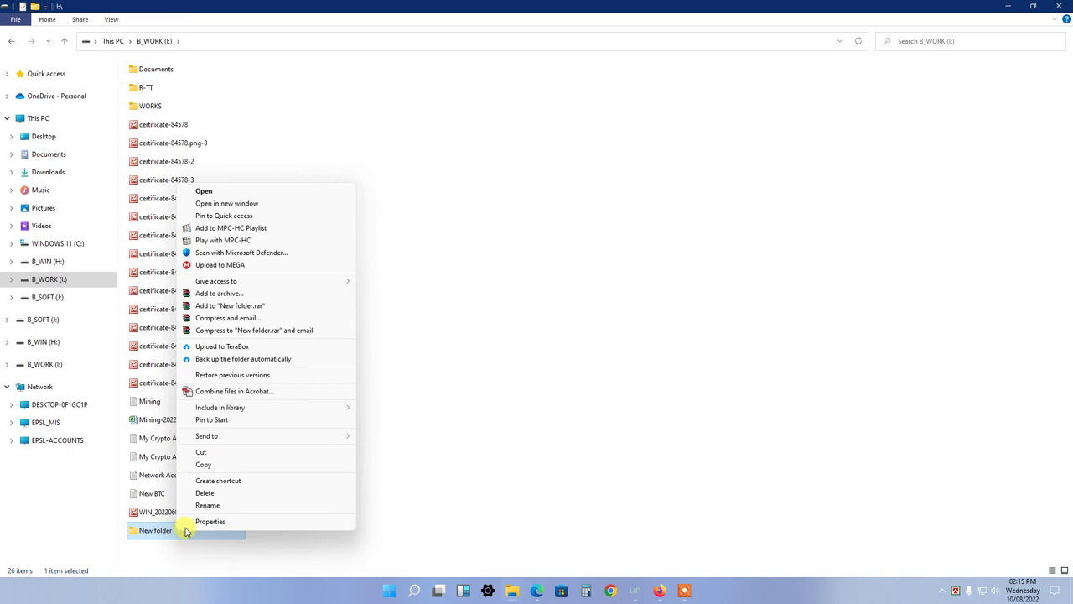
left_click(211, 468)
left_click(46, 297)
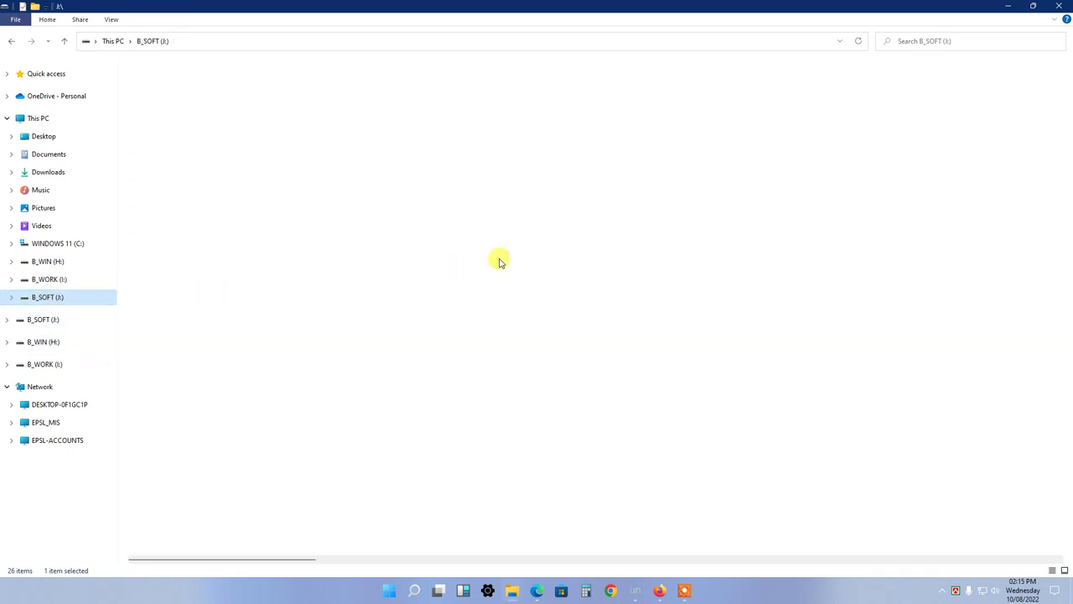
right_click(405, 259)
left_click(431, 334)
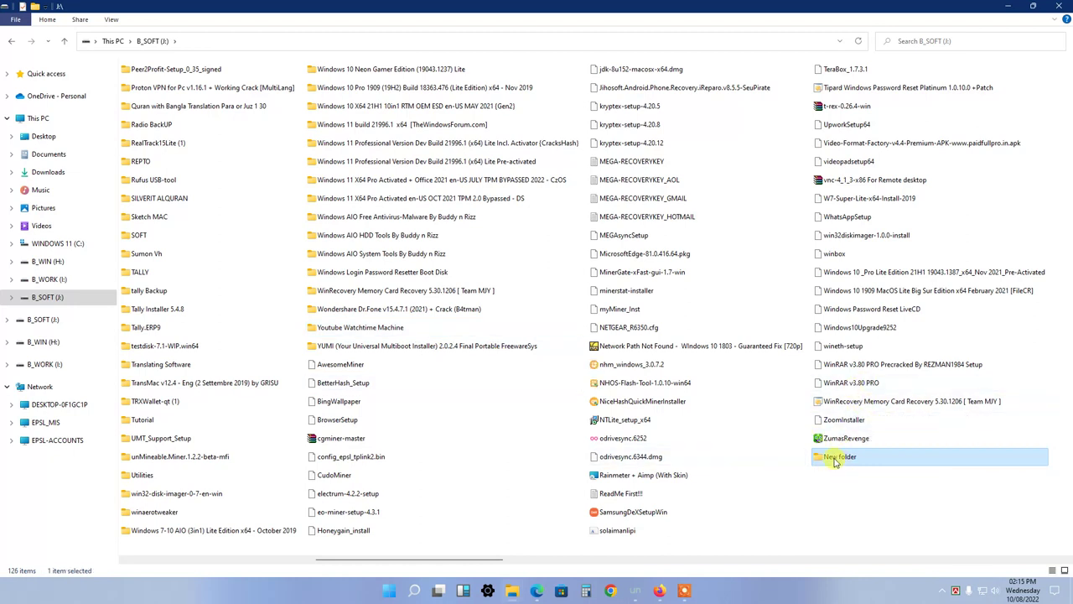
- Cut New folder from B_SOFT (J:) and paste it into B_WORK (I:), checking inside the folder before returning to the drive
right_click(835, 459)
left_click(861, 369)
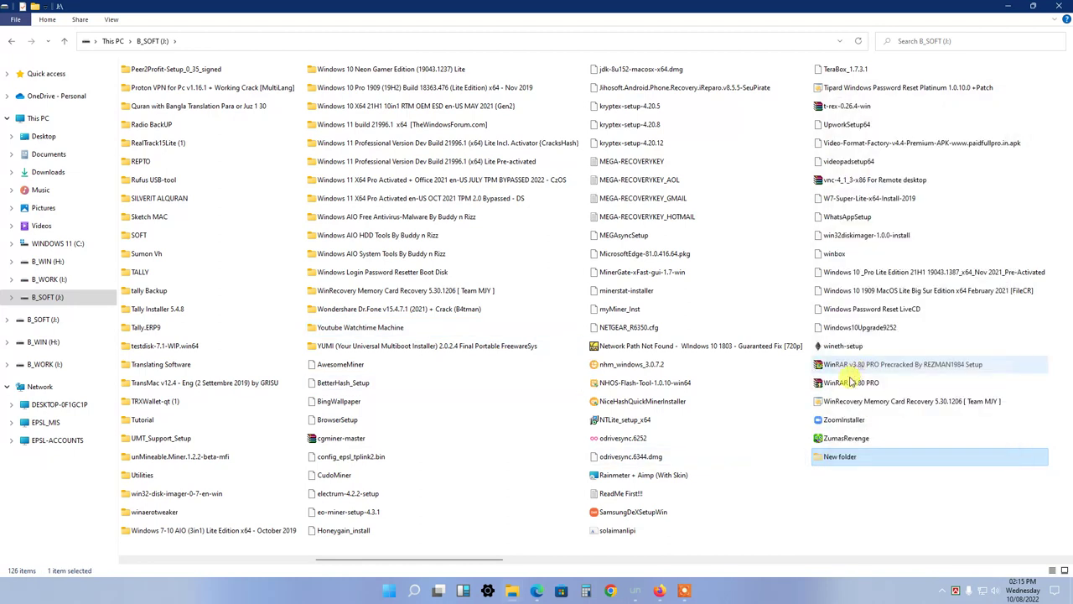
left_click(60, 280)
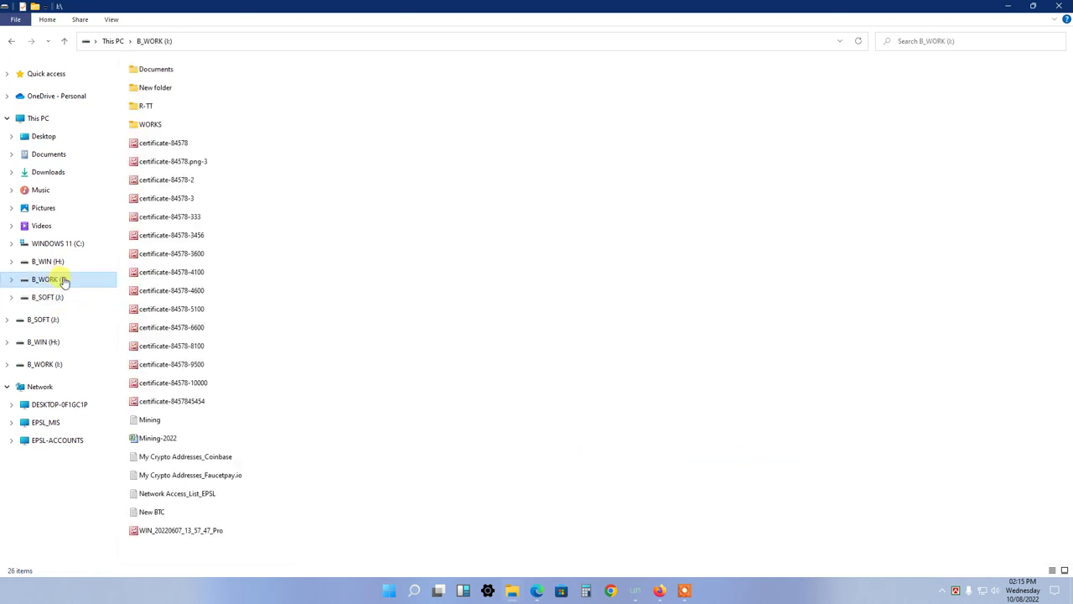
right_click(363, 270)
left_click(390, 356)
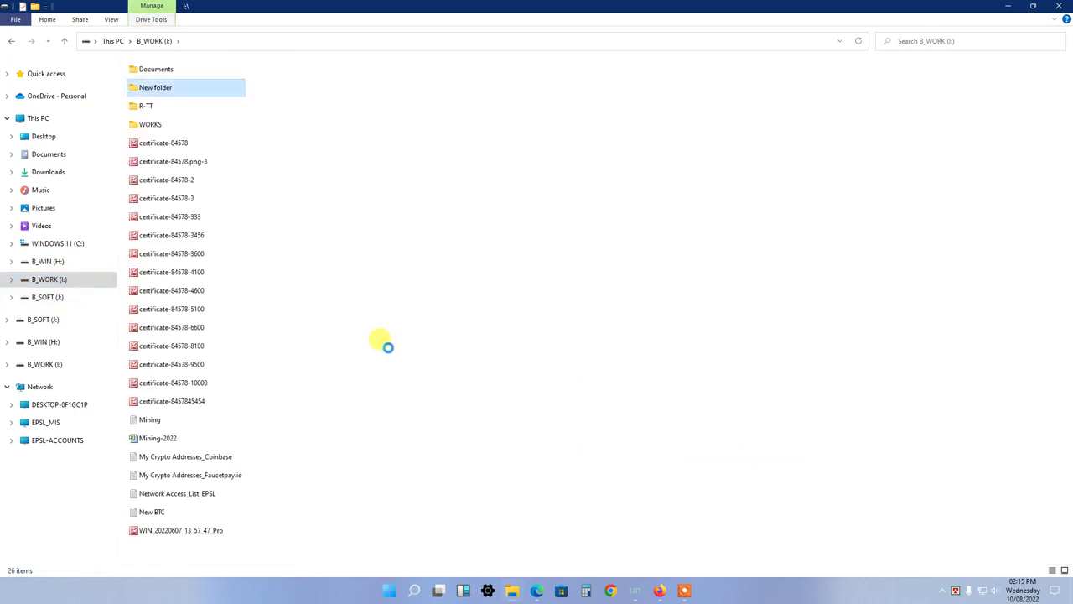
double_click(157, 89)
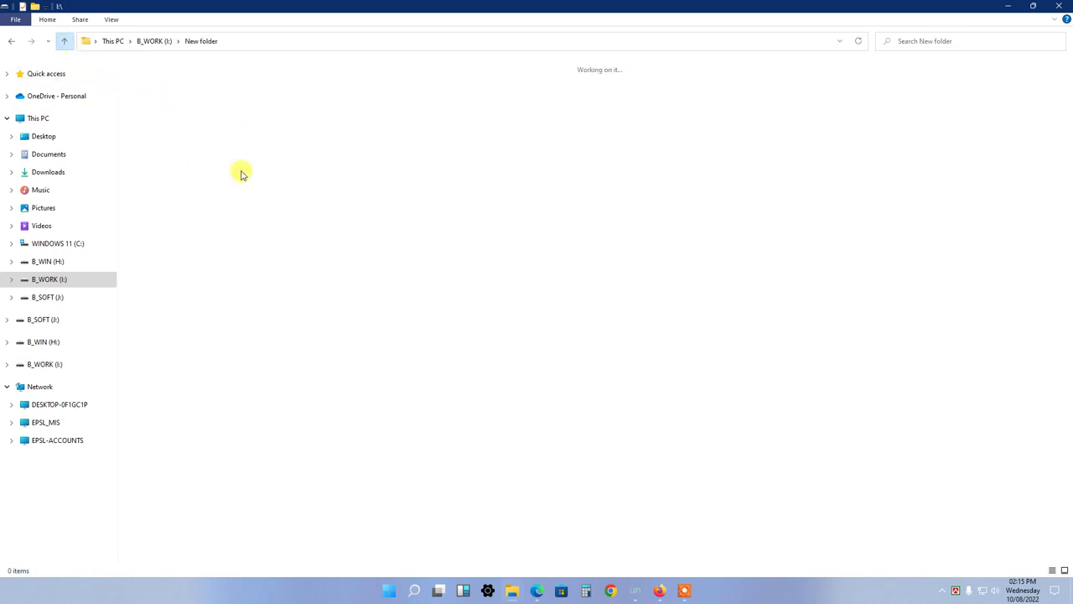
key("alt+Up")
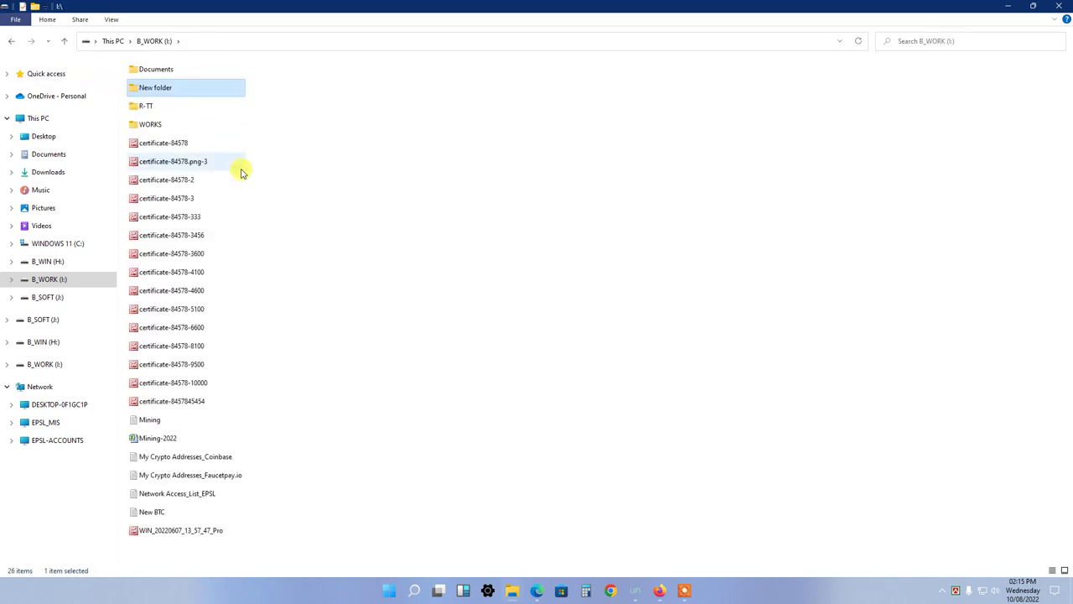
- Delete New folder from the B_WORK (I:) drive, refresh the file list and close the window
right_click(167, 91)
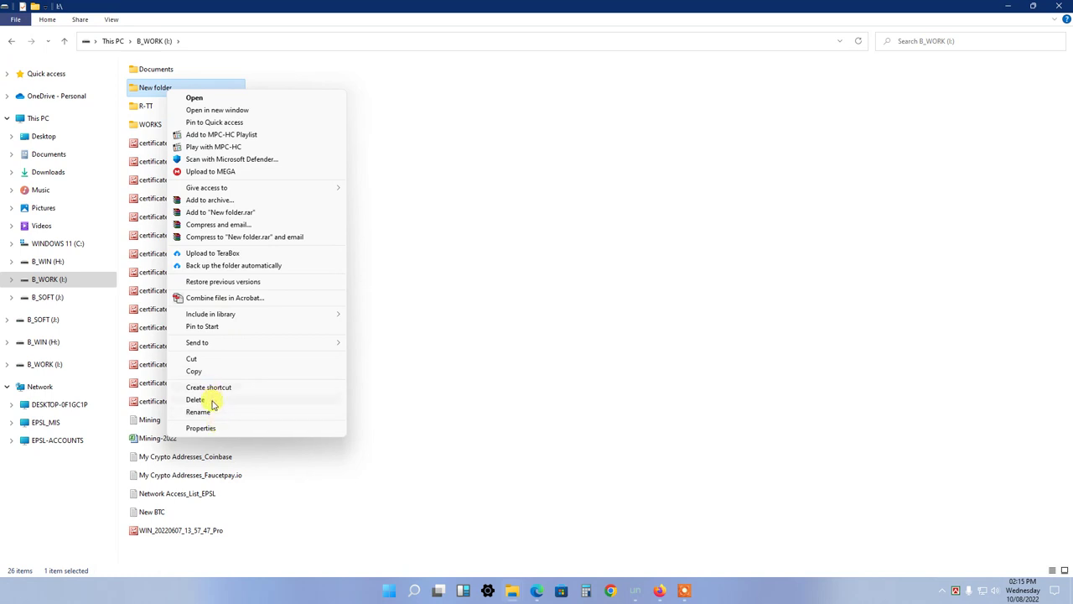
left_click(212, 404)
right_click(360, 261)
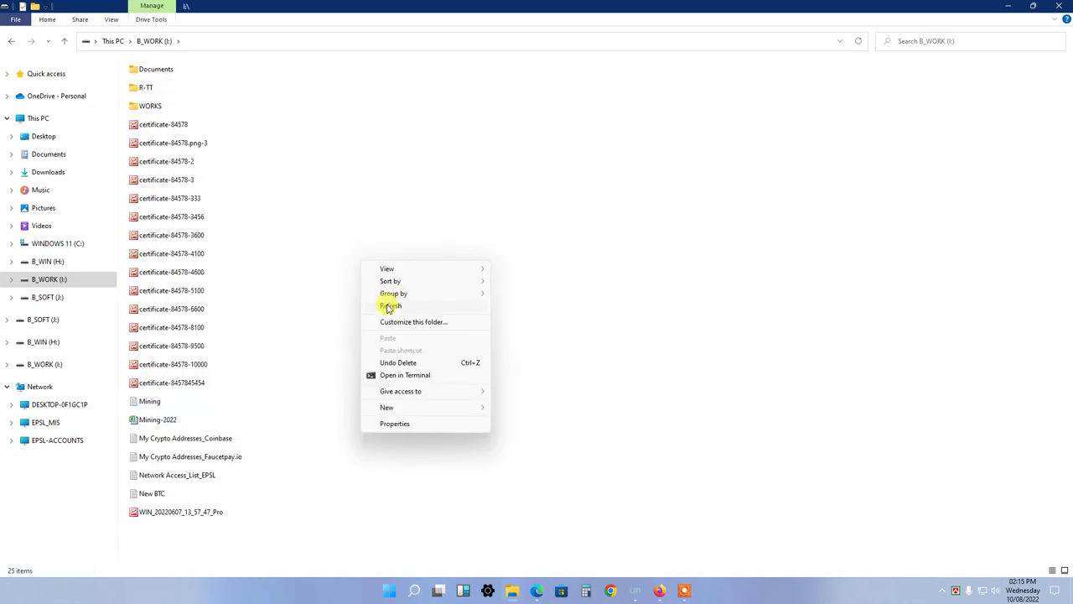
left_click(390, 306)
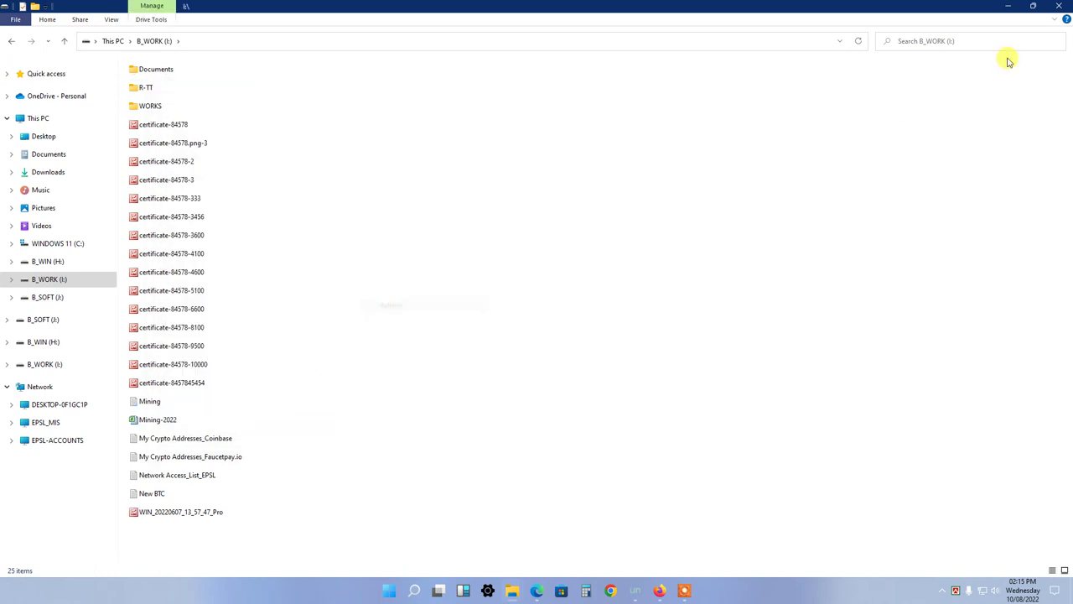
left_click(1059, 6)
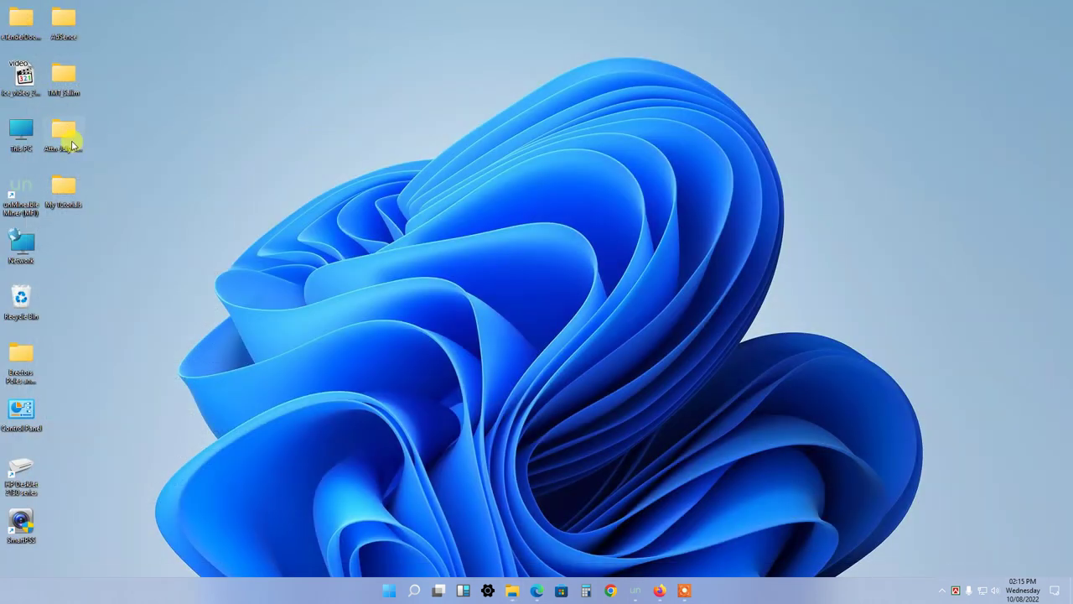
- Create a new folder on the desktop, keeping its default name
right_click(191, 168)
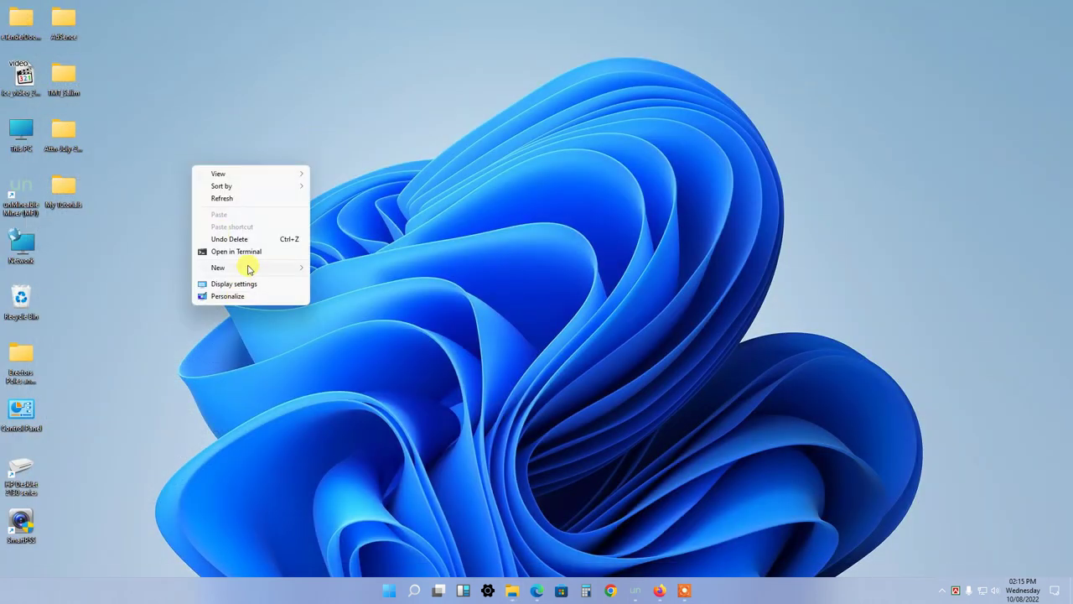
mouse_move(247, 265)
left_click(336, 266)
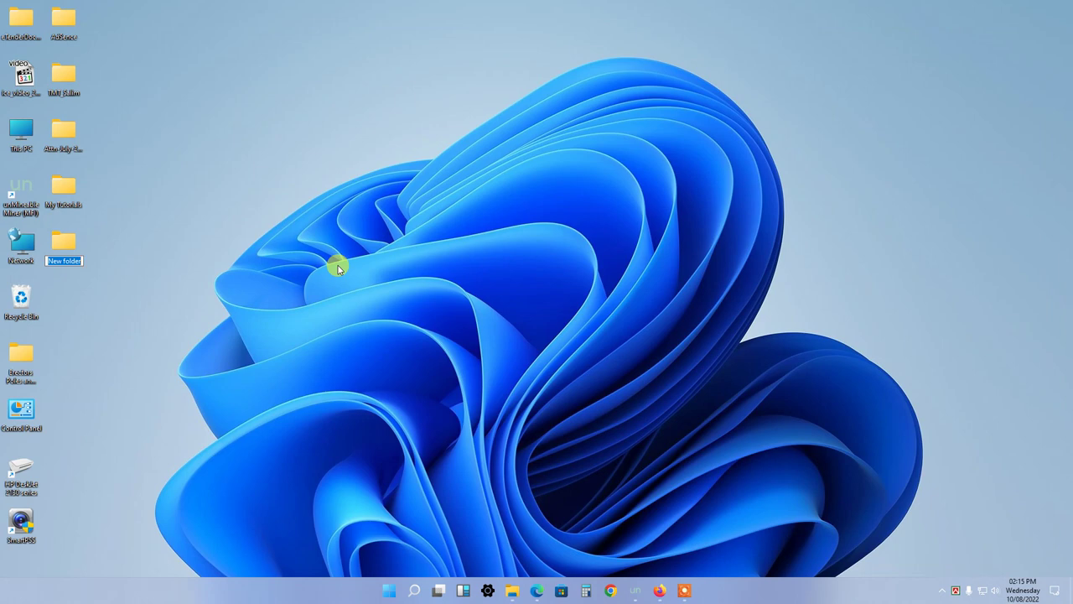
left_click(339, 268)
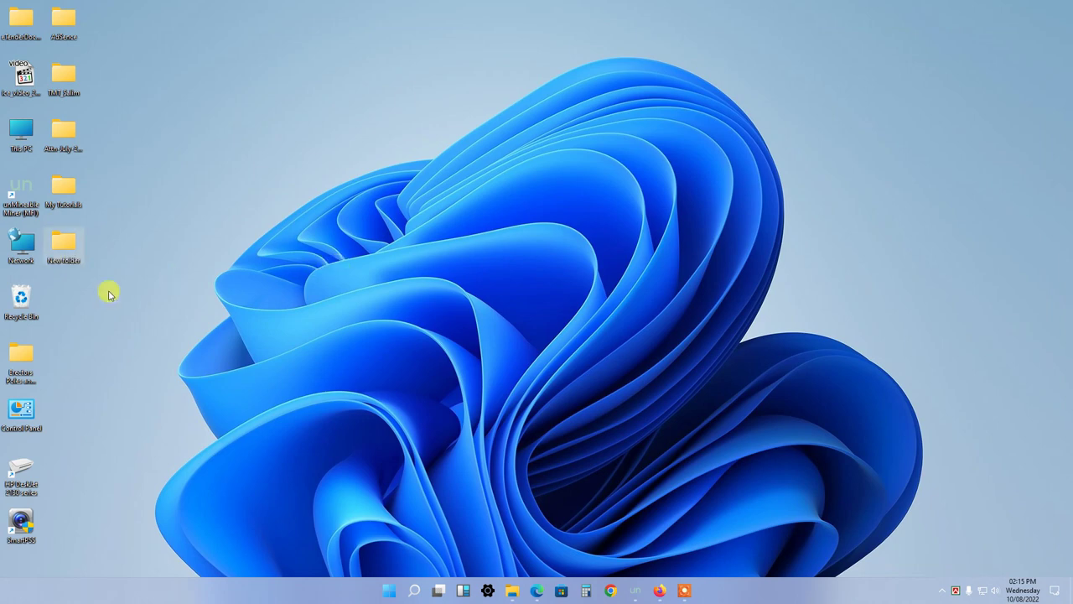
- Rename New folder on the desktop to fhgfhgfhgfh
right_click(69, 250)
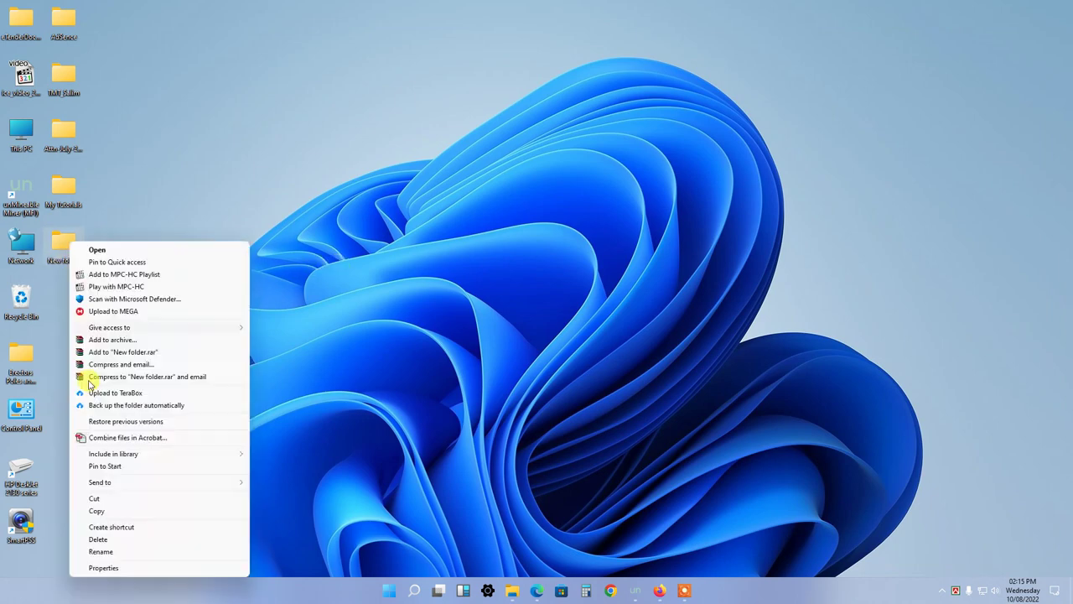
left_click(103, 551)
type("fhgfhgfhgfh")
key("Return")
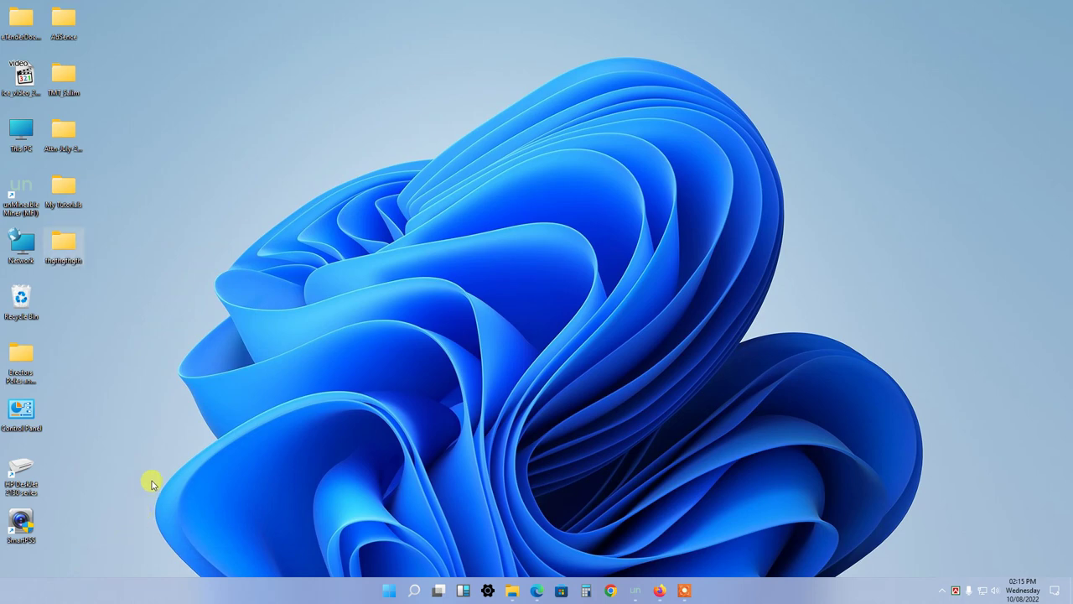
- Rename the fhgfhgfhgfh folder on the desktop to The Files and delete it
right_click(61, 245)
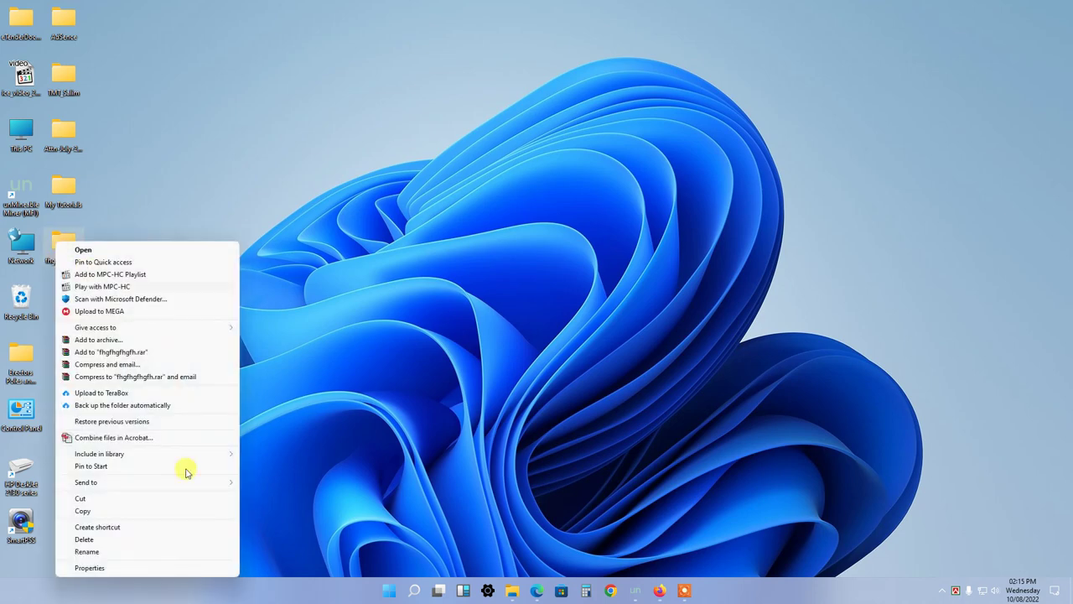
left_click(145, 551)
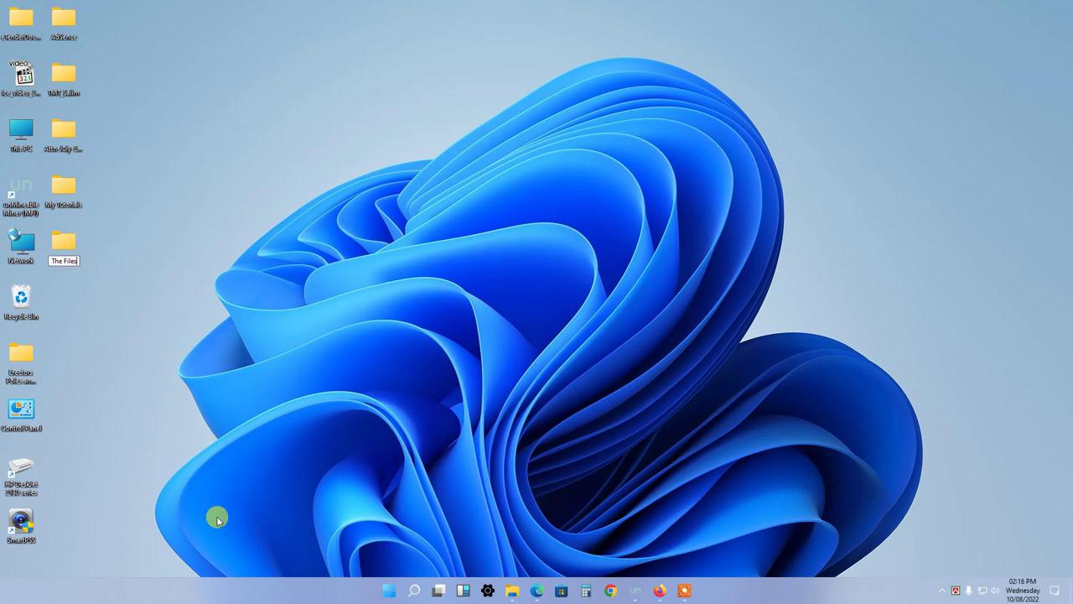
key("Return")
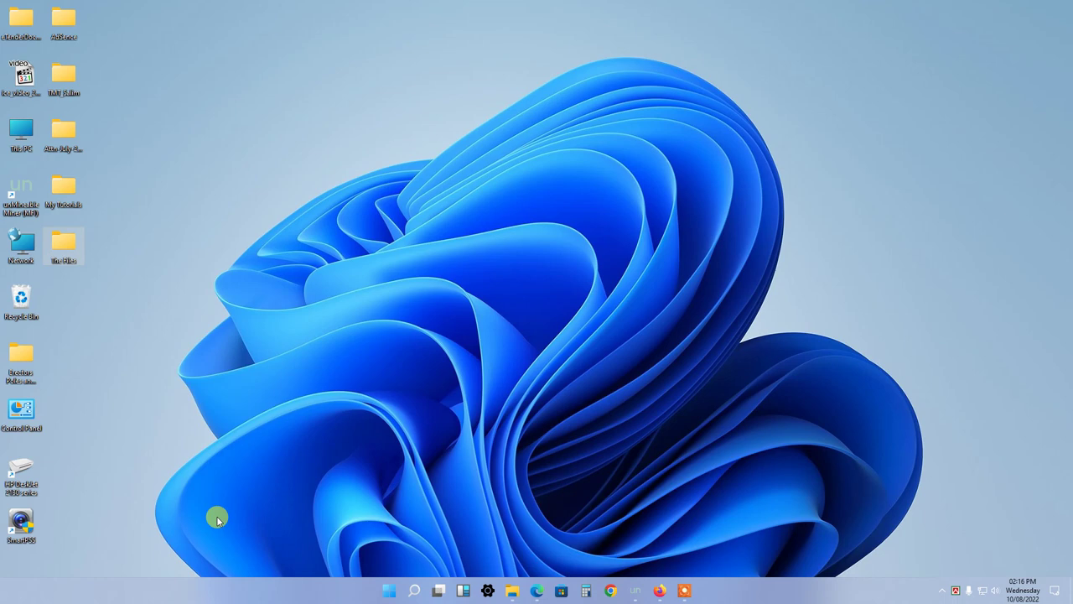
key("Delete")
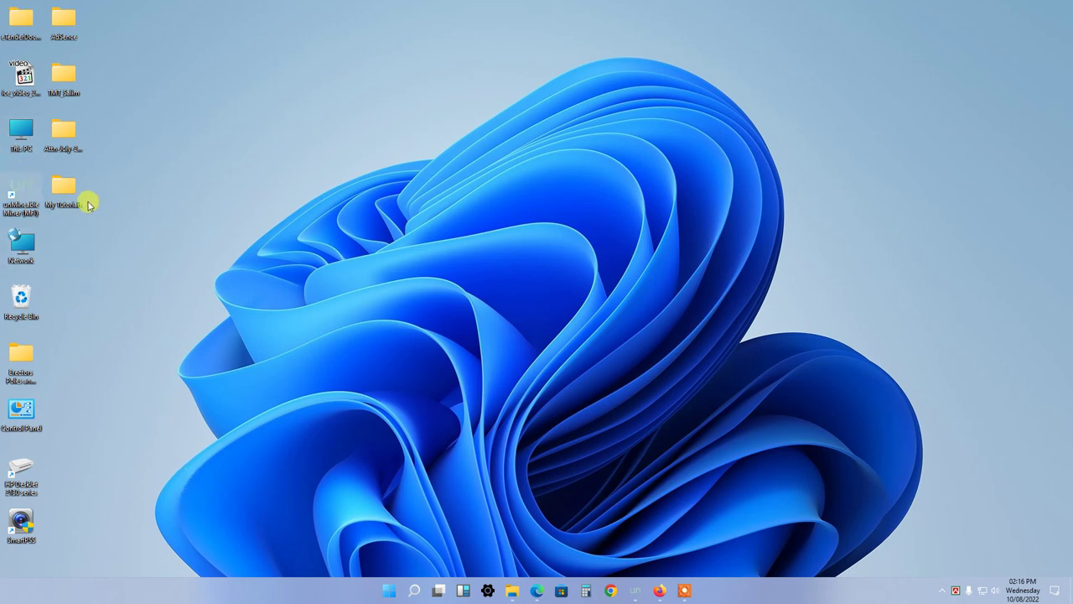
- Open the Windows Settings app
left_click(389, 592)
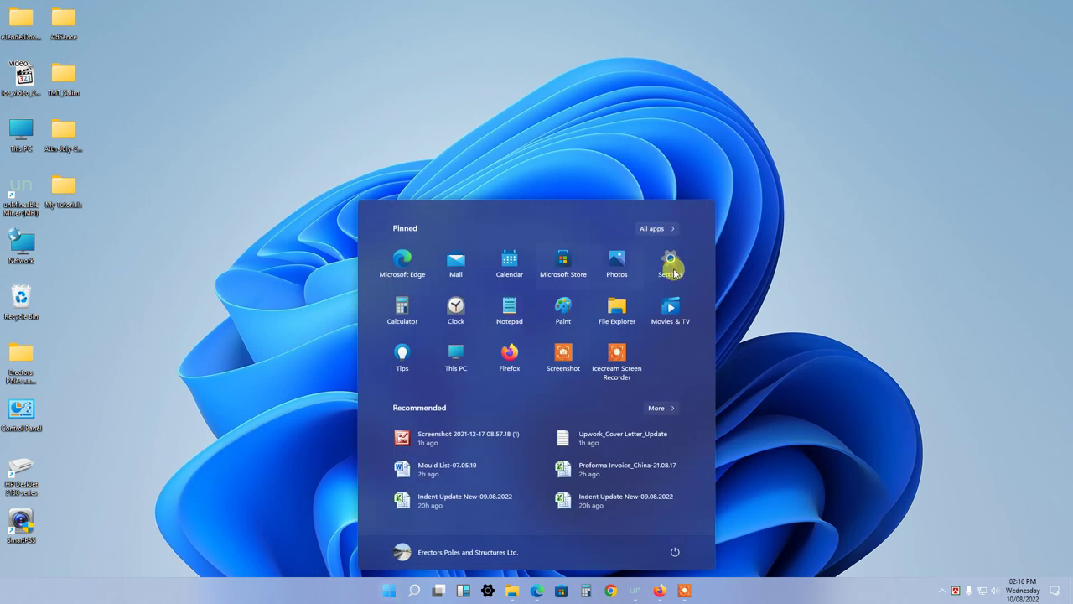
left_click(671, 267)
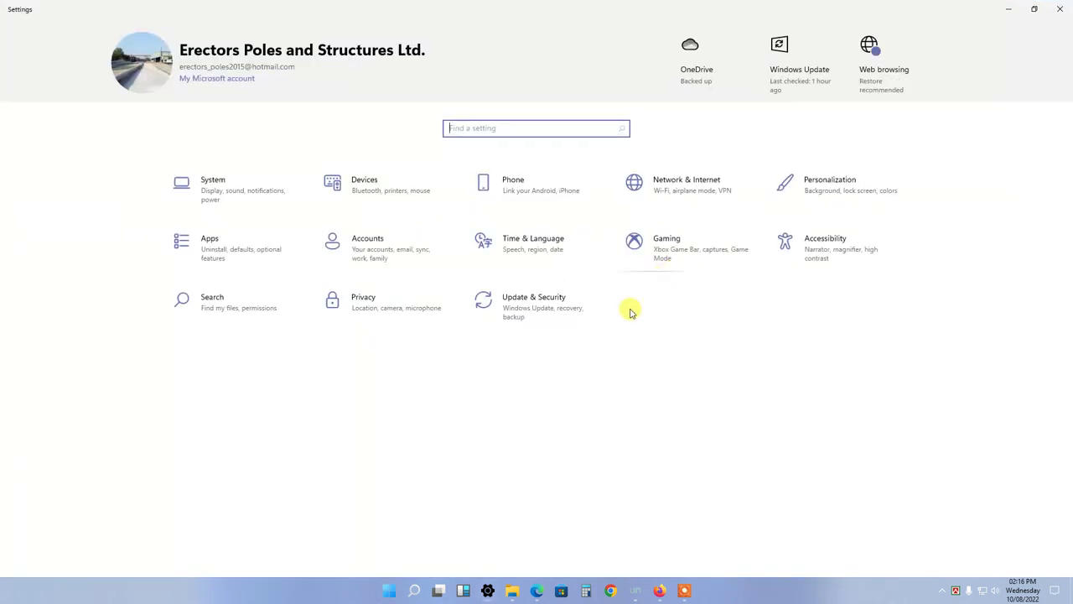
- View the Update & Security and System display pages in Settings, and close the Settings window
left_click(529, 317)
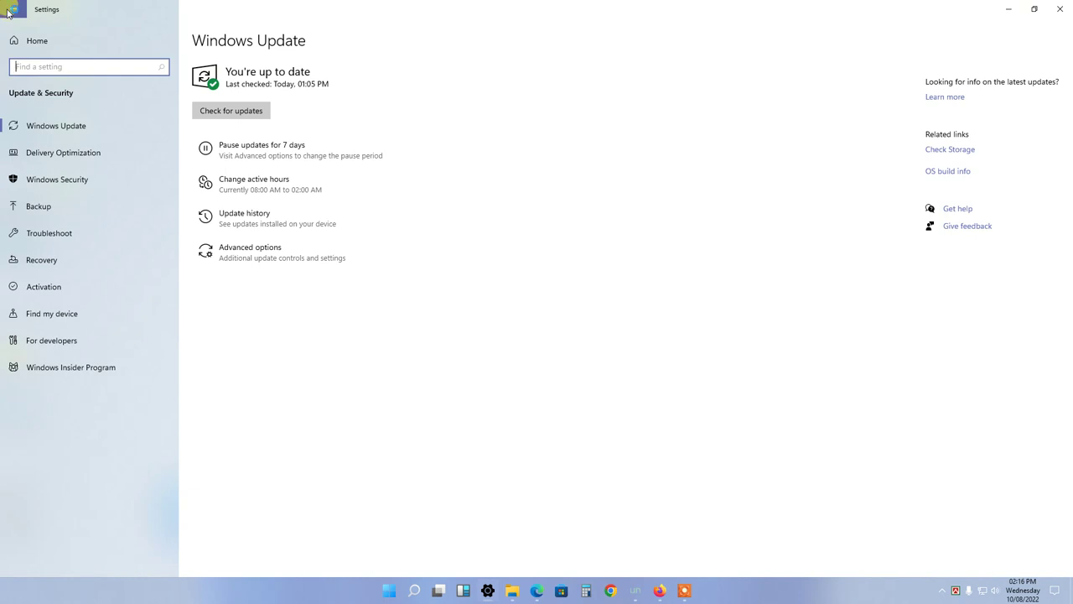
left_click(9, 12)
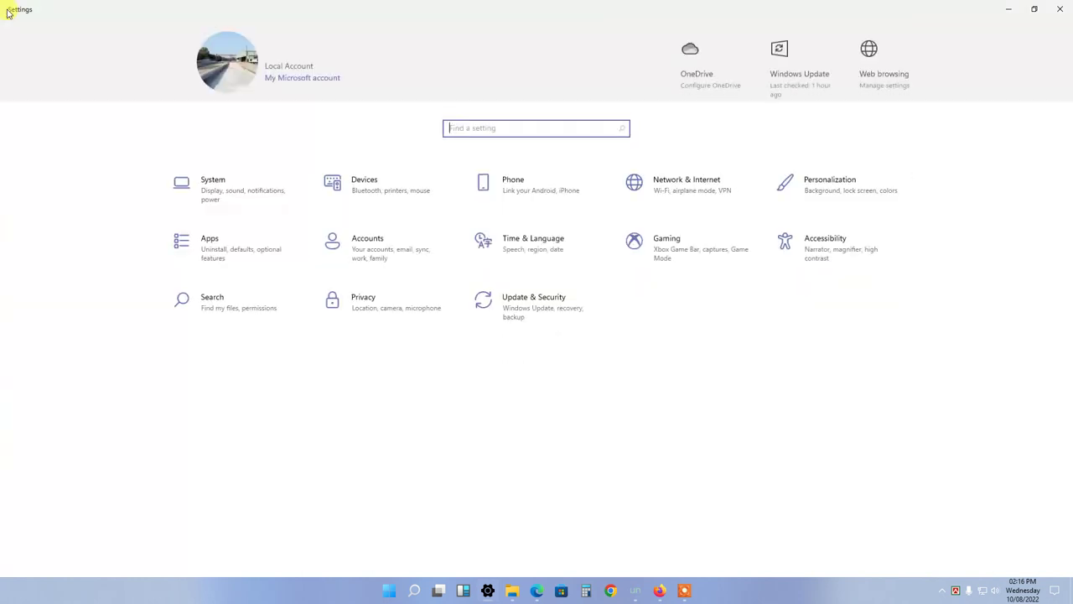
left_click(220, 184)
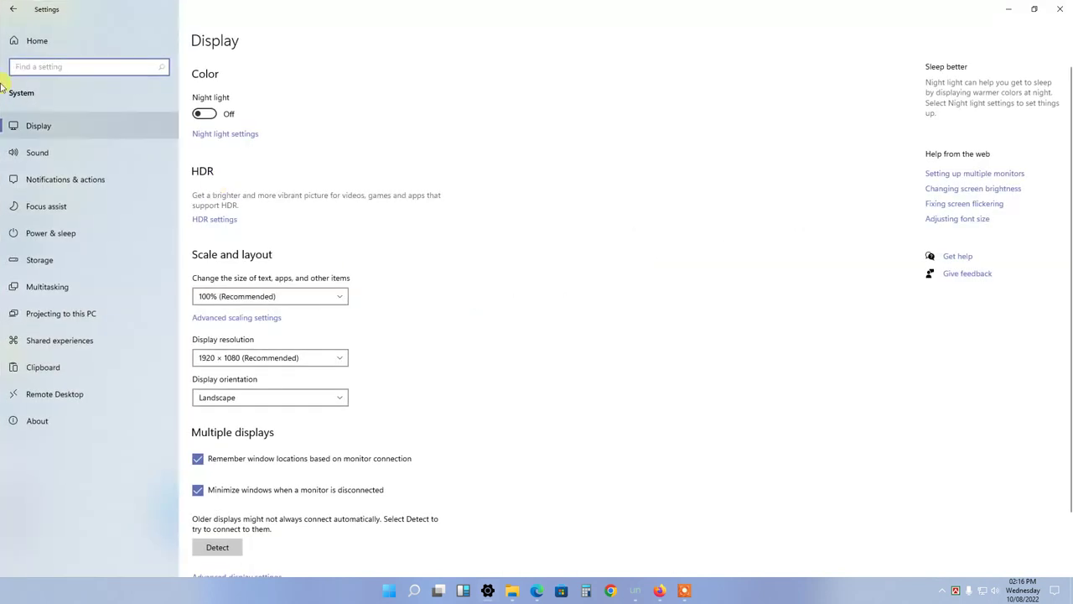
left_click(12, 8)
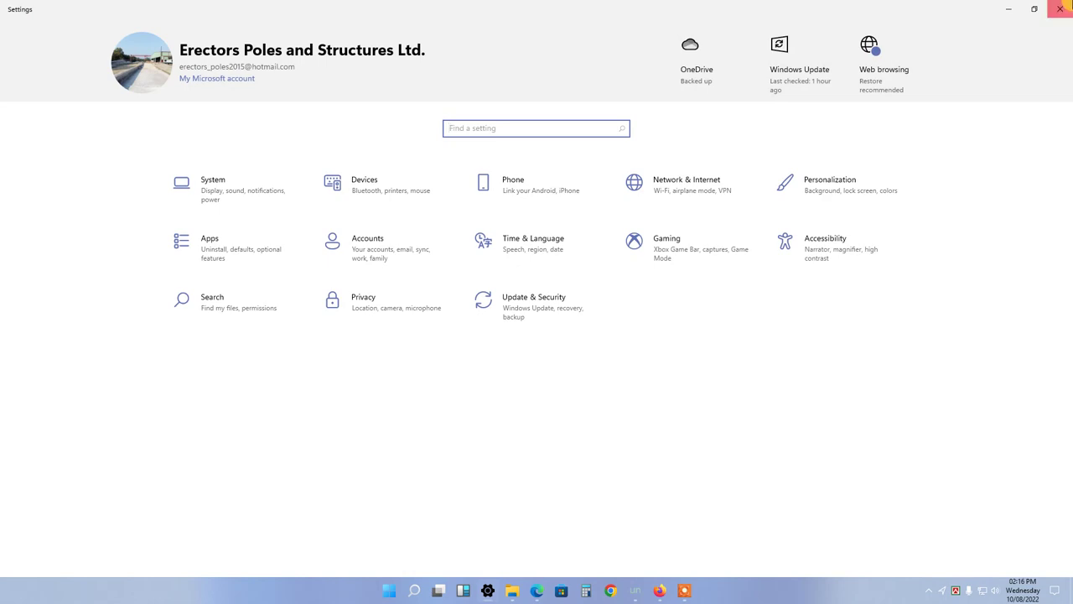
left_click(1062, 9)
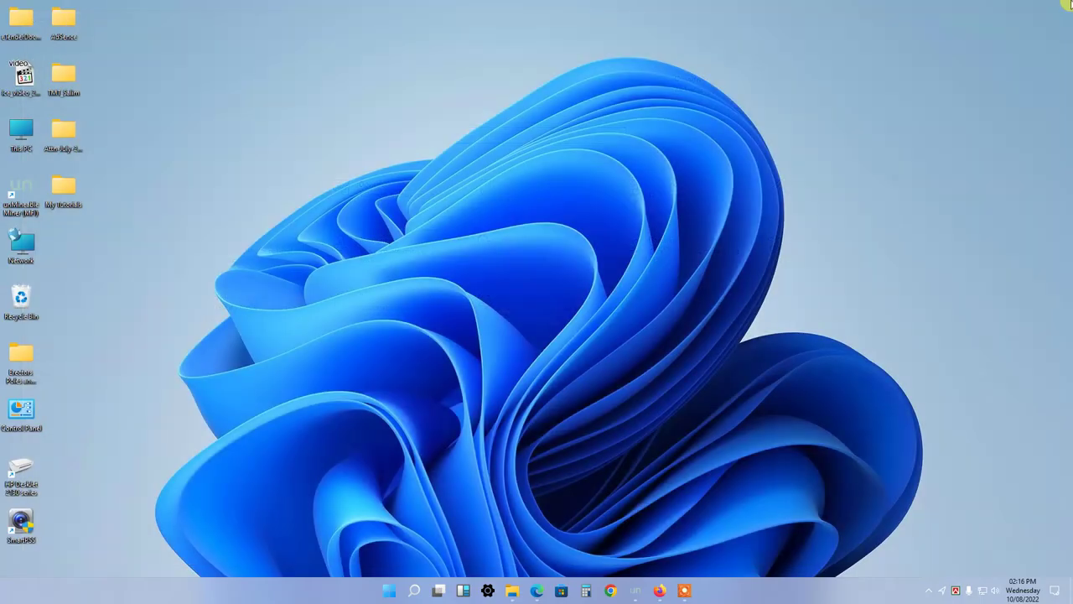
- Open Control Panel from the desktop and view the Indexing Options, closing that dialog when done
double_click(22, 419)
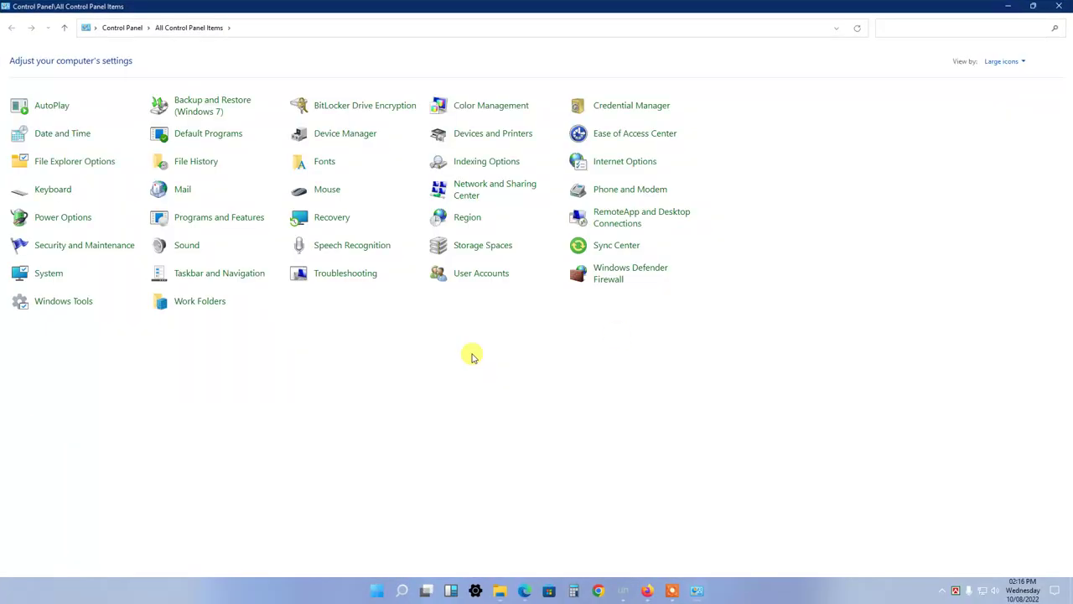
left_click(483, 166)
left_click_drag(231, 98, 698, 157)
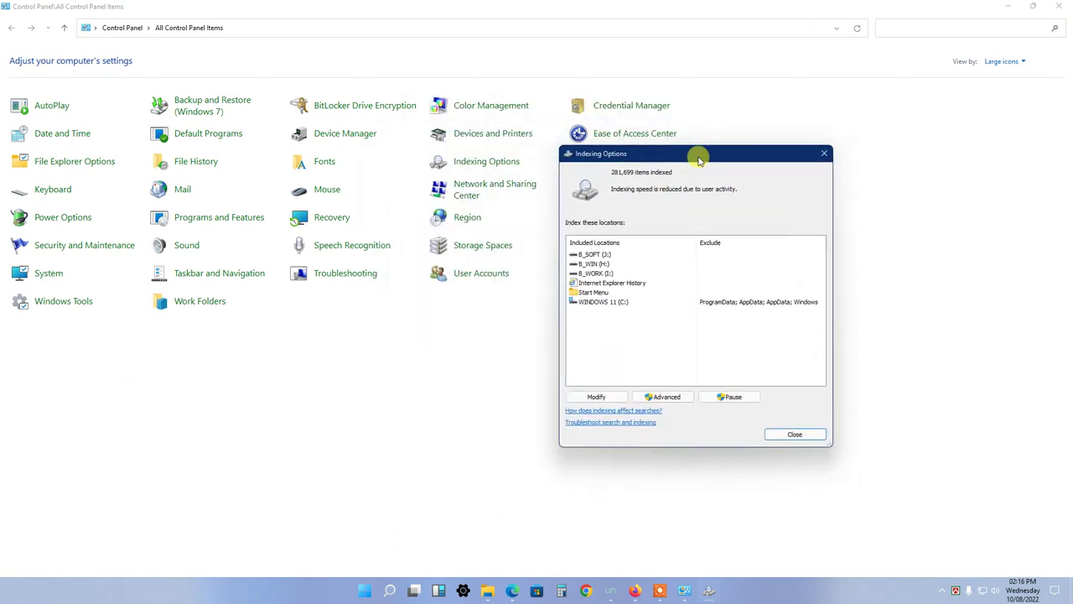
left_click(795, 436)
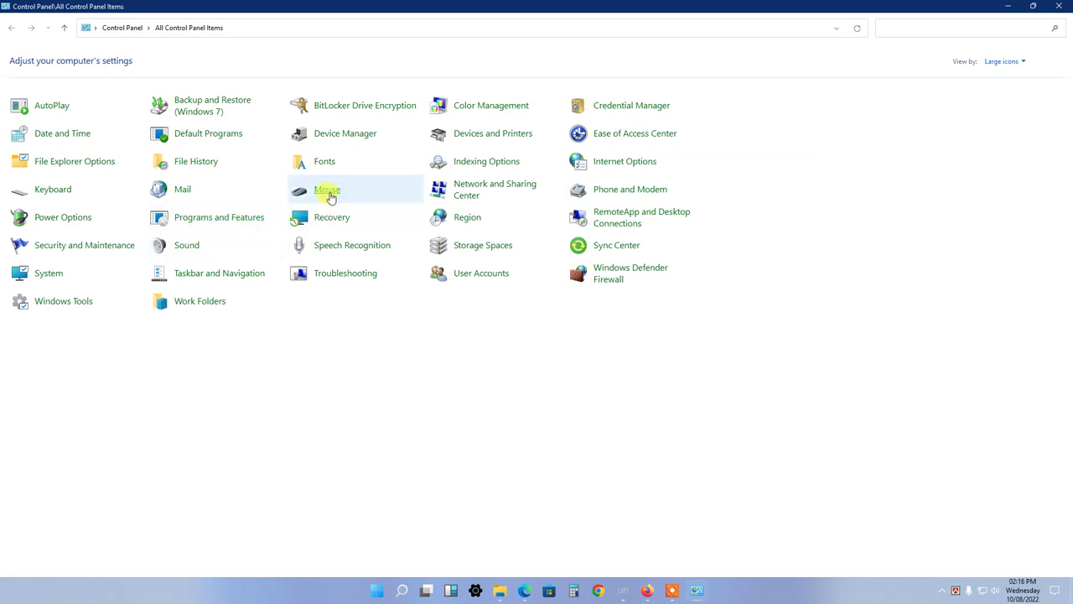
- Set the mouse pointer scheme to Windows Black (system scheme) and apply it
left_click(327, 192)
left_click(136, 115)
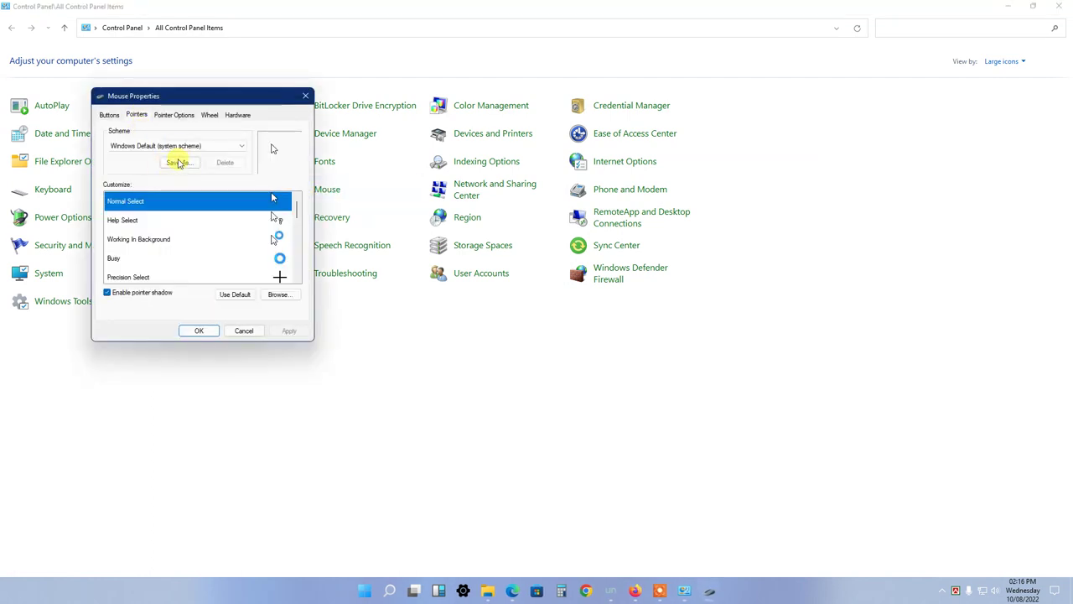
left_click(179, 148)
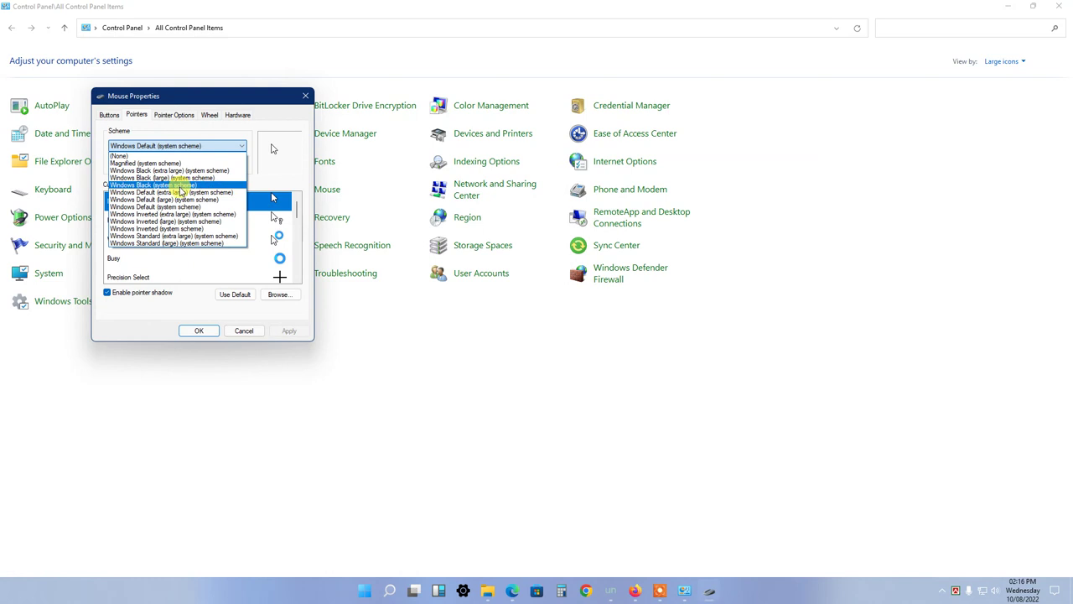
left_click(179, 186)
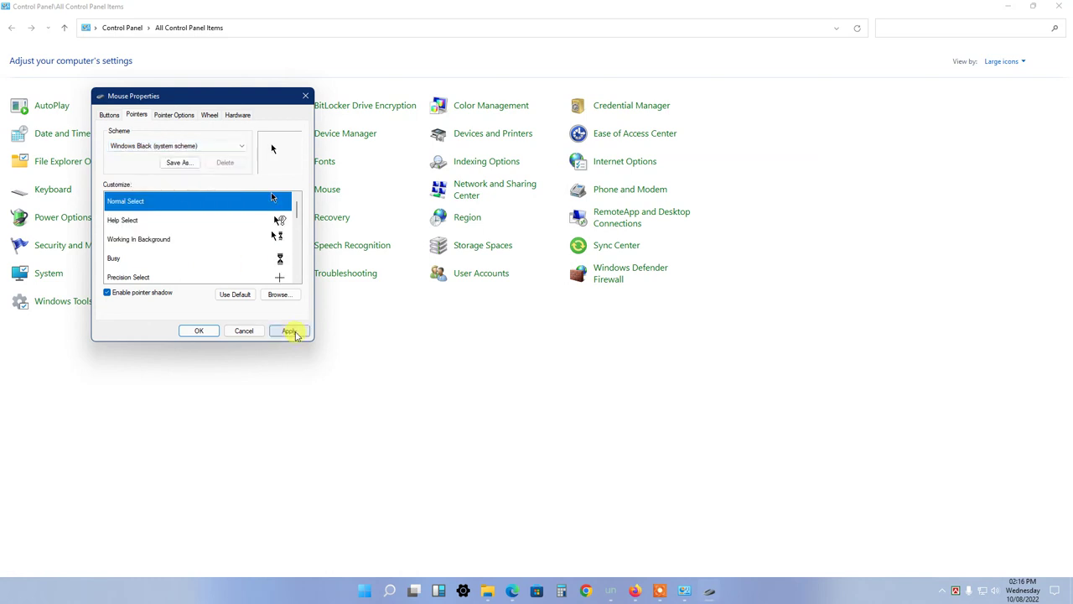
left_click(289, 330)
left_click(198, 331)
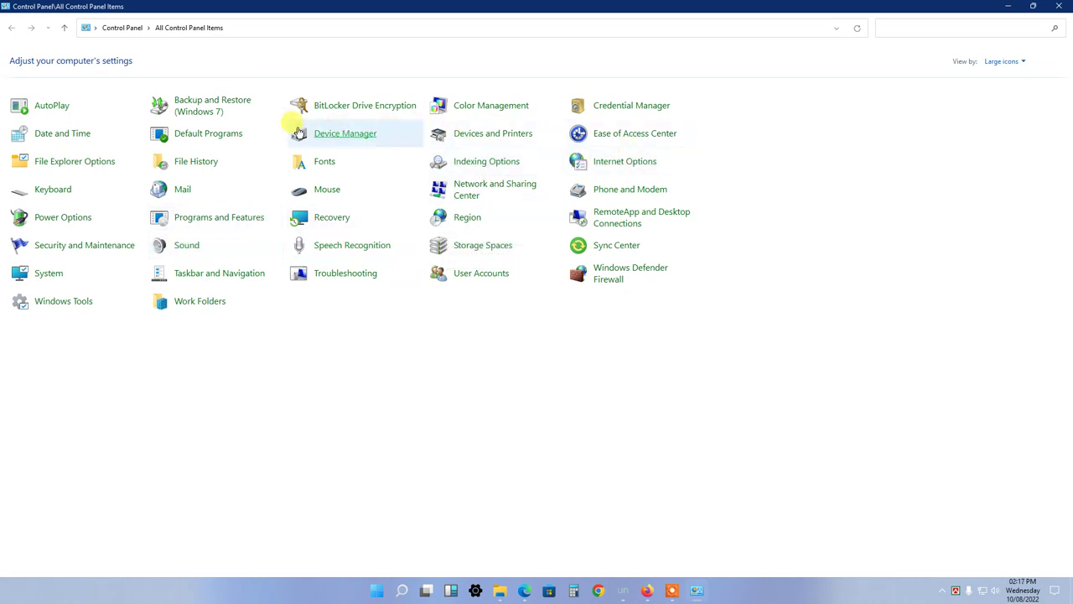
- View the details of the HP DJ 2130 series printer in Devices and Printers, and close Control Panel
left_click(476, 135)
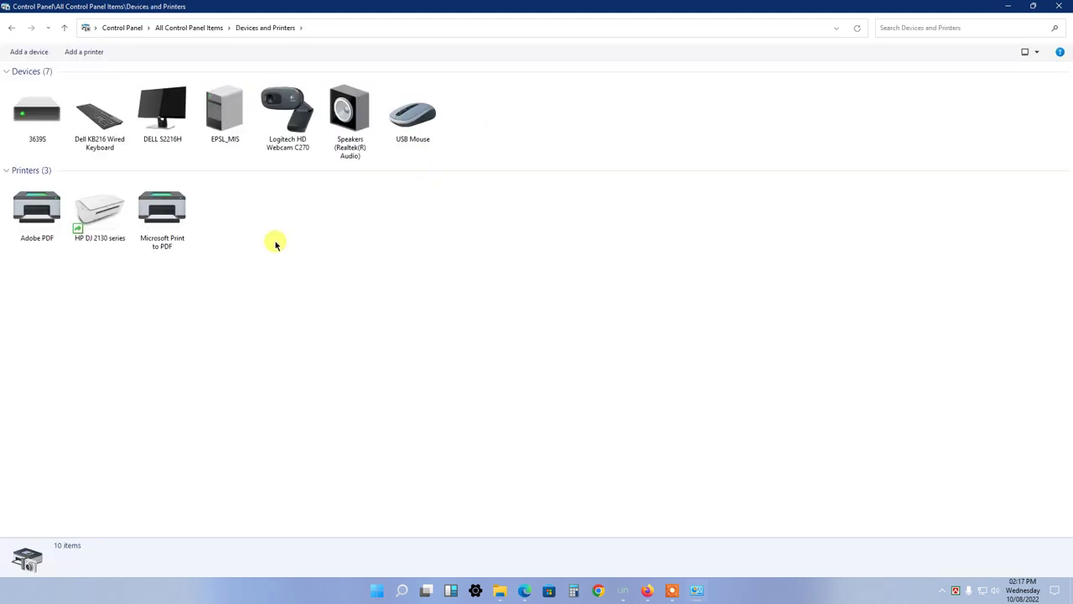
left_click(79, 220)
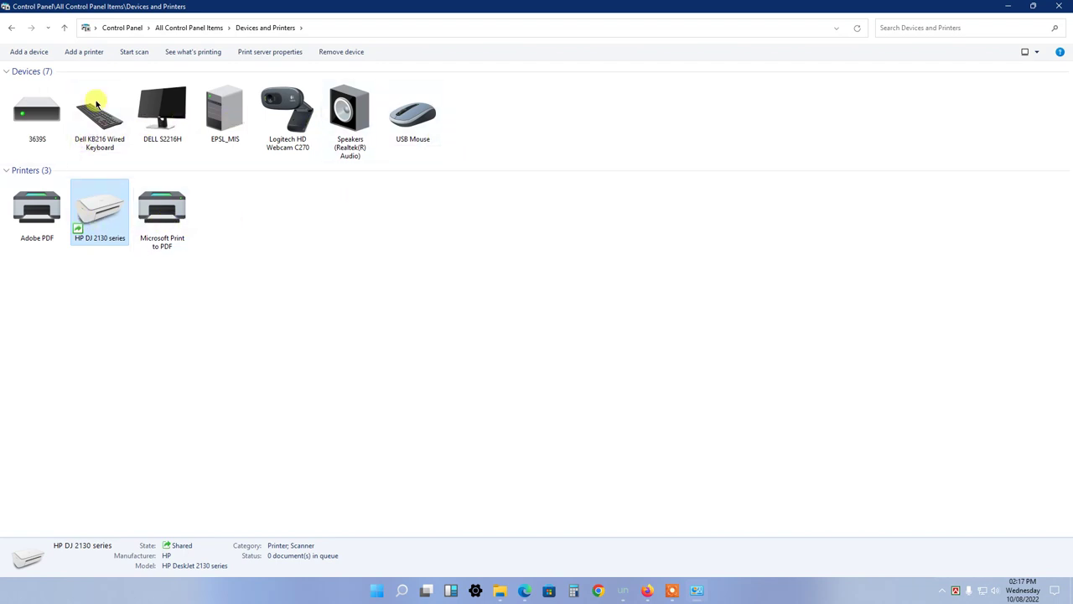
left_click(12, 30)
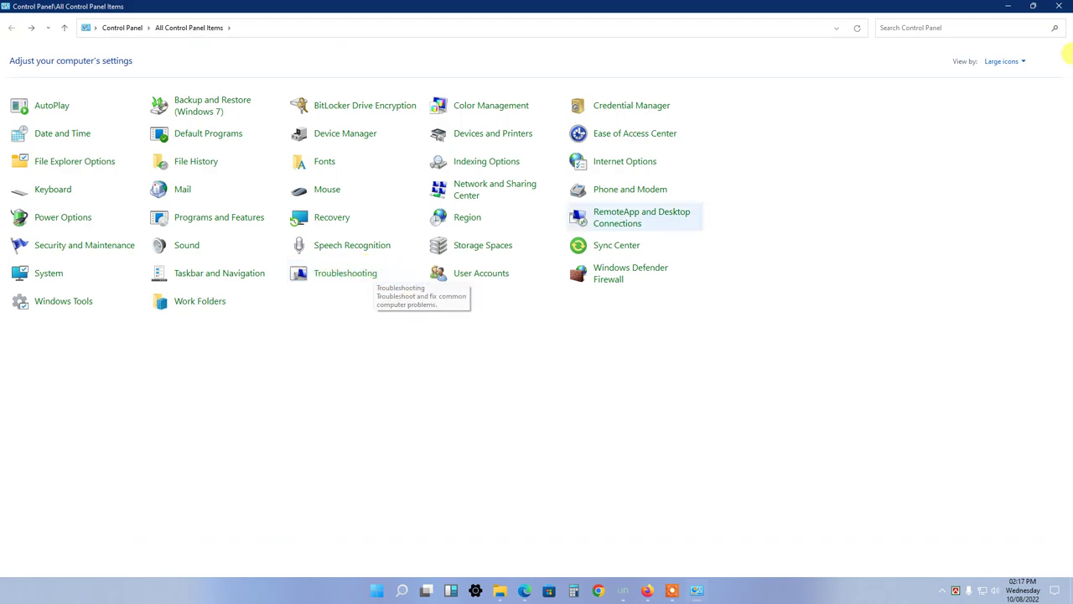
left_click(1059, 6)
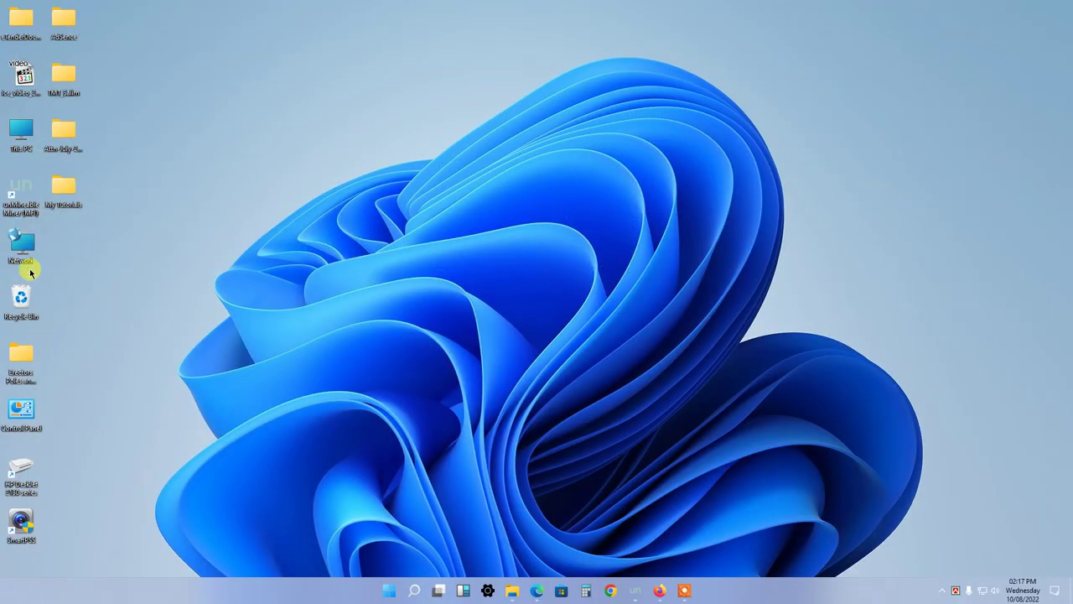
- Open Network from the desktop, refresh it, view the shared items on the EPSL-ACCOUNTS computer, and close the window
double_click(31, 261)
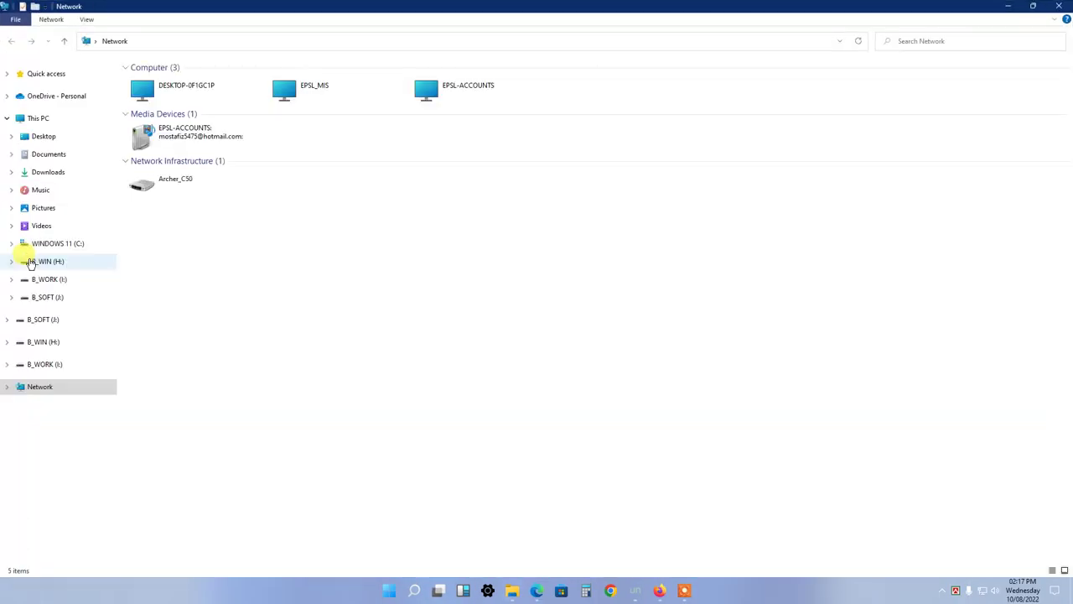
right_click(355, 209)
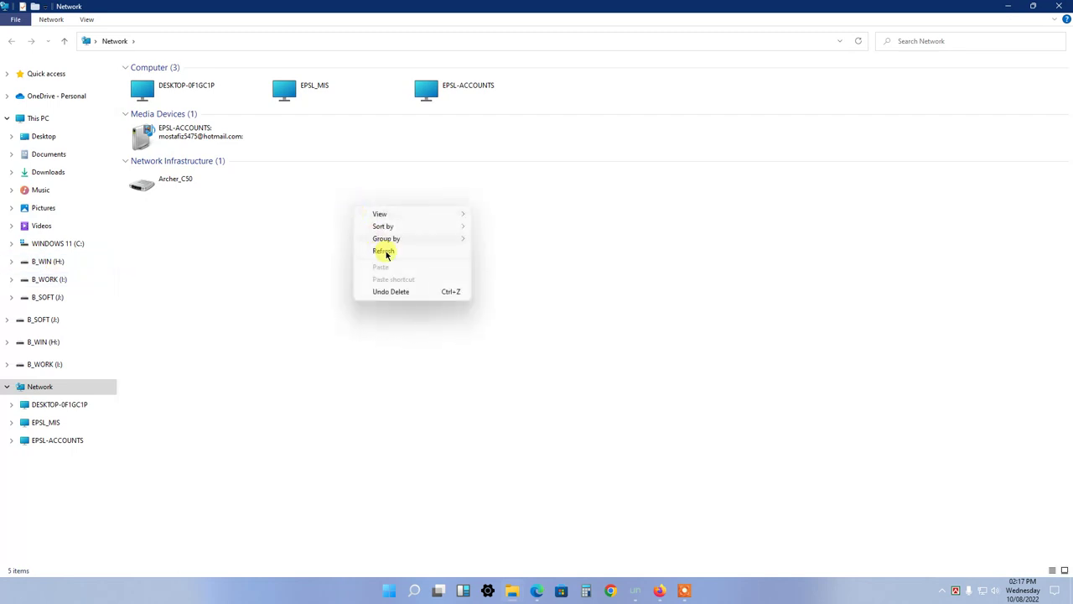
left_click(385, 253)
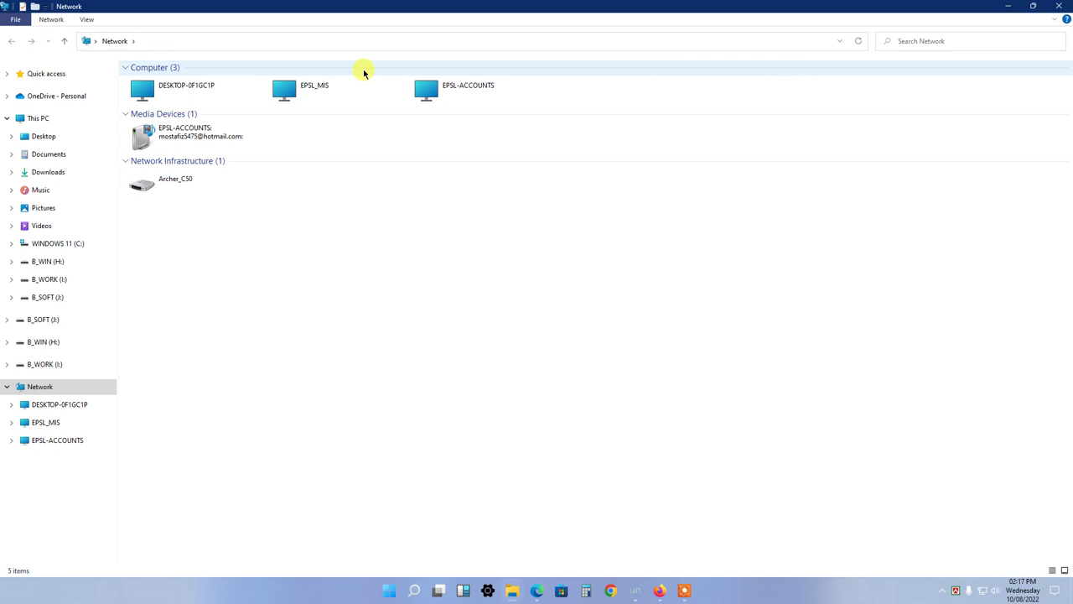
double_click(449, 100)
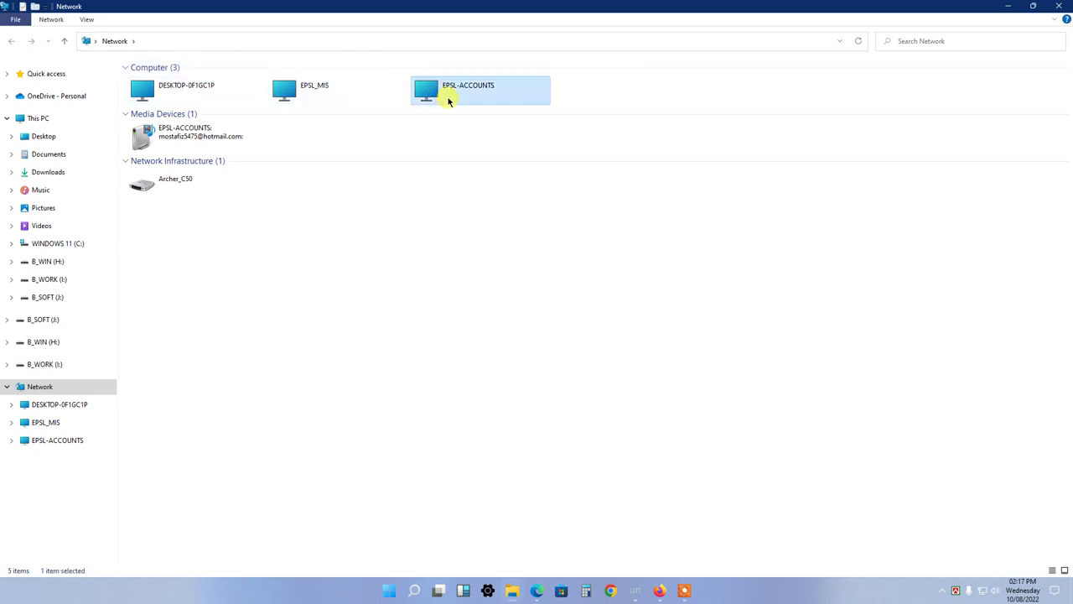
left_click(63, 43)
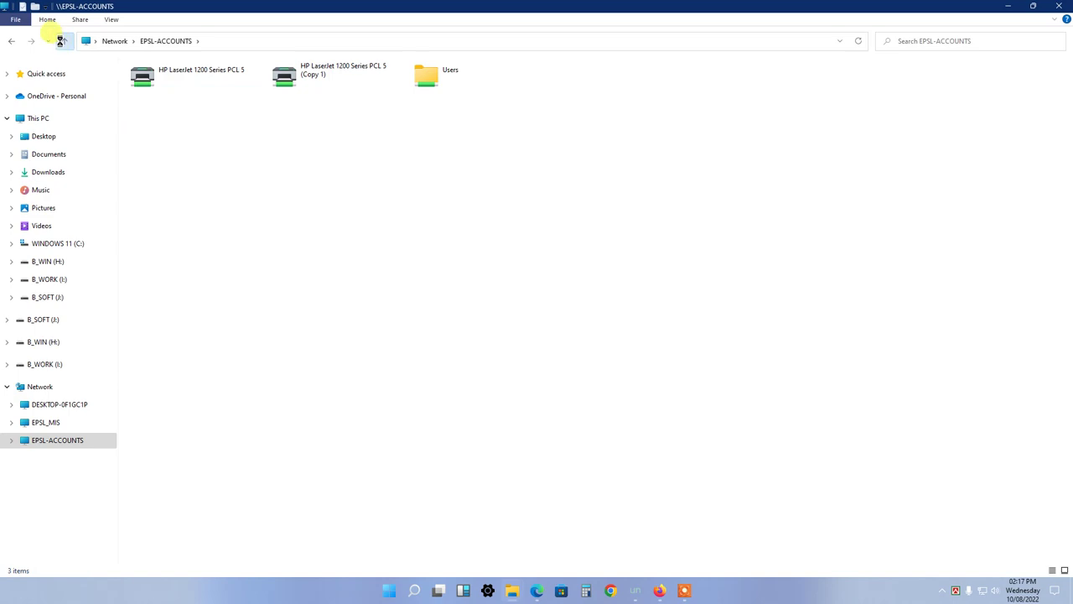
left_click(60, 41)
left_click(1062, 6)
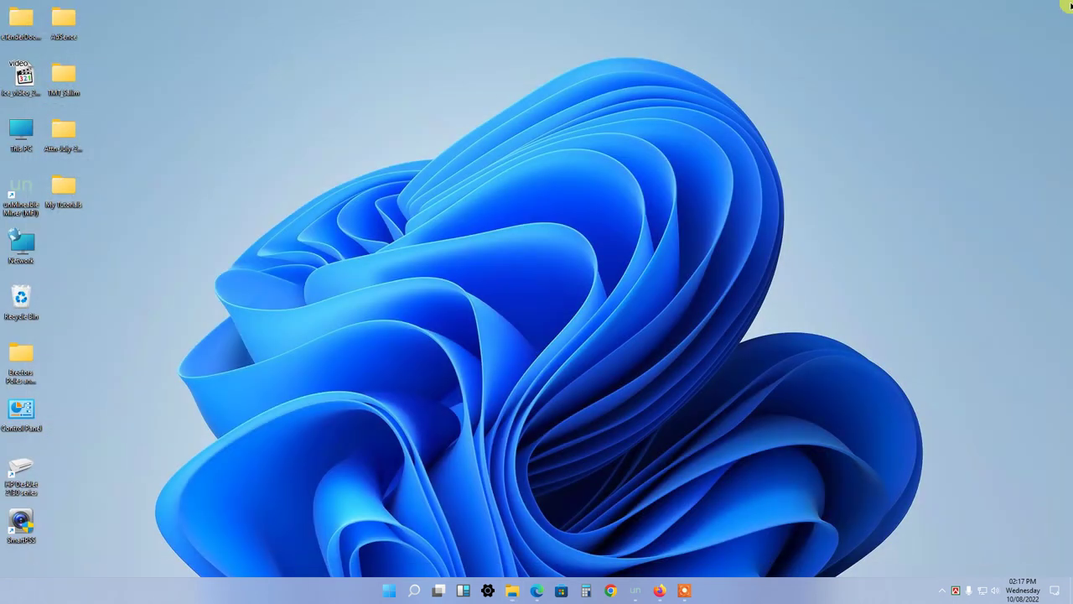
- Show the hidden tray icons, and open the advanced sharing settings by way of the Network & Internet settings
left_click(944, 592)
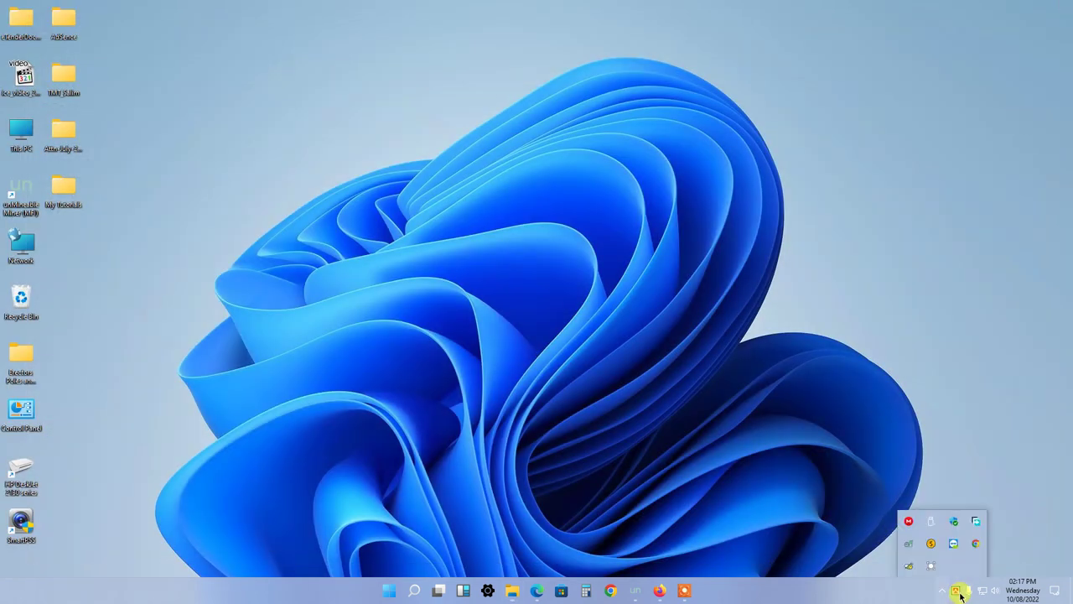
left_click(981, 592)
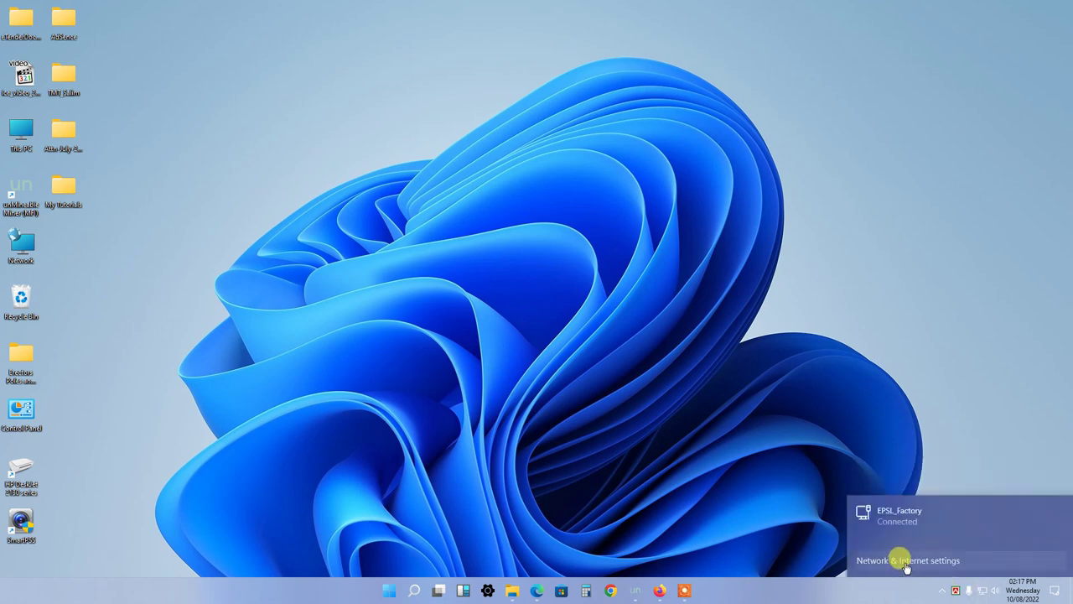
left_click(906, 560)
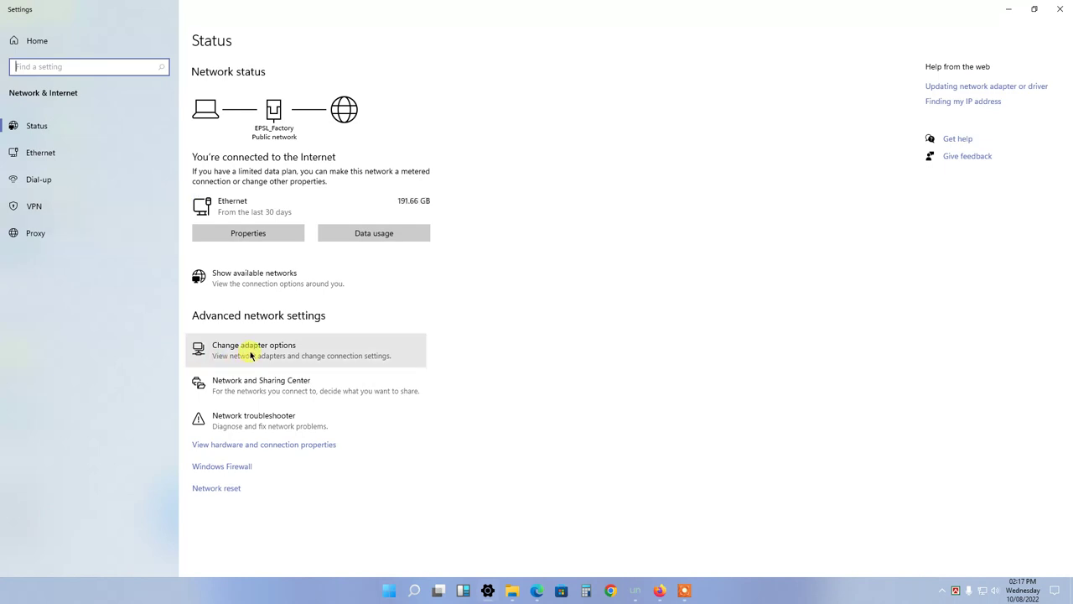
left_click(257, 386)
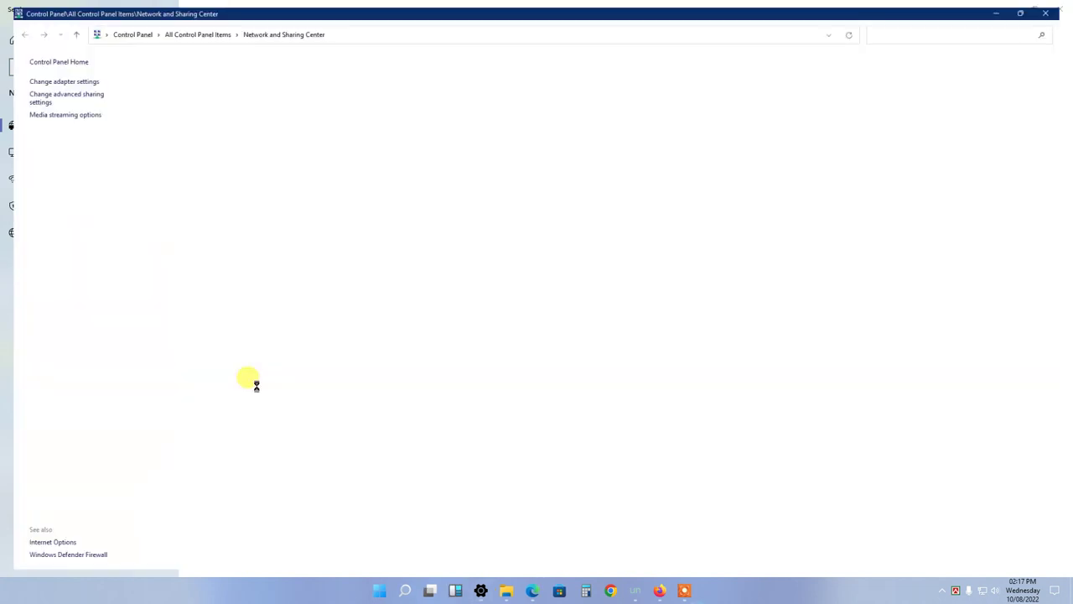
left_click(30, 94)
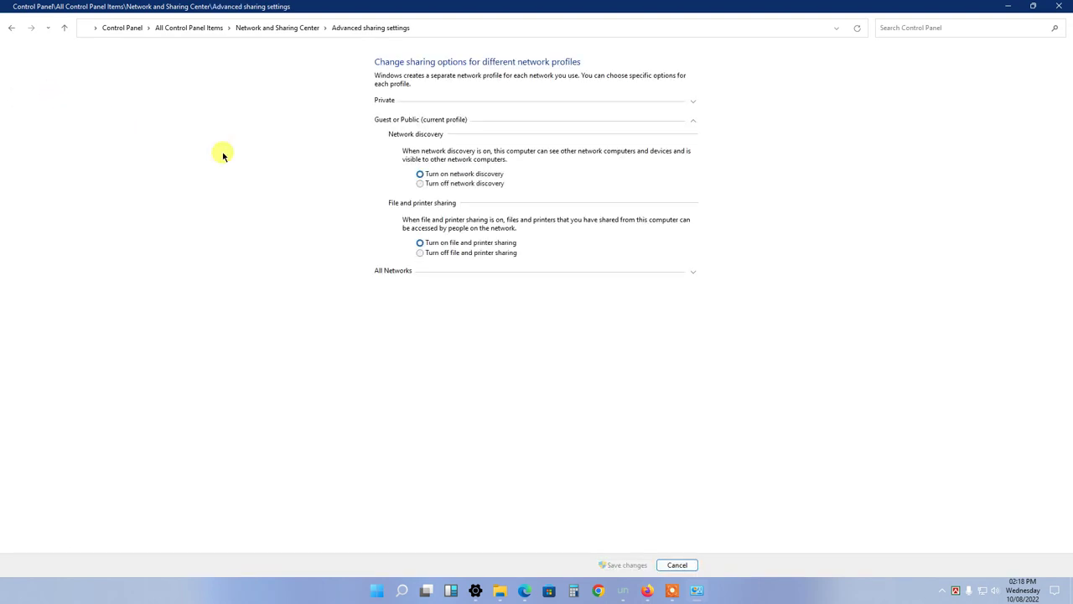
- Examine the sharing options of the Private, Guest or Public, and All Networks profiles
left_click(694, 104)
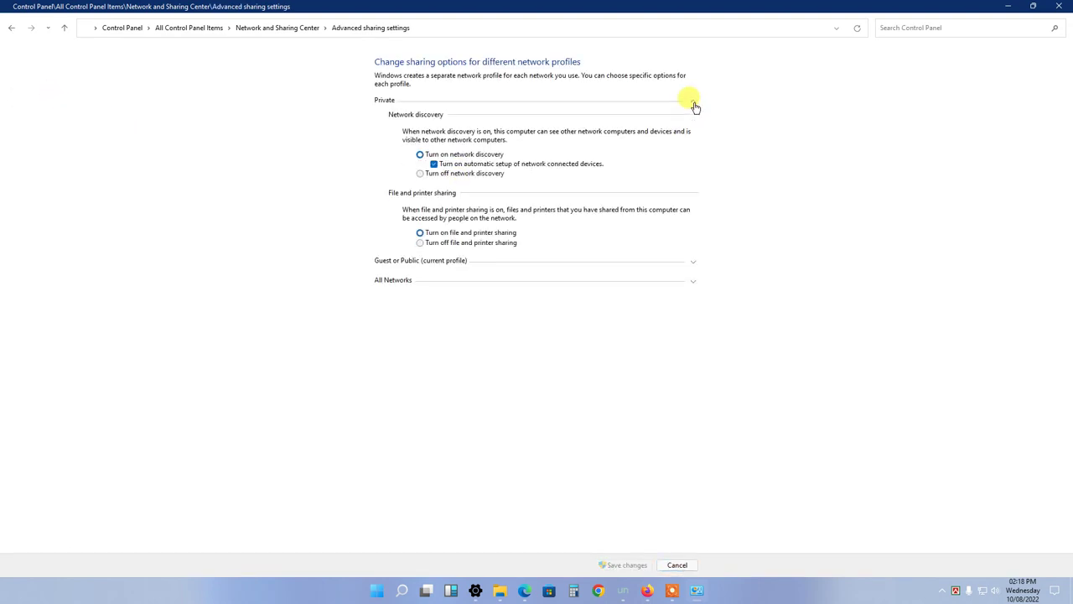
left_click(692, 283)
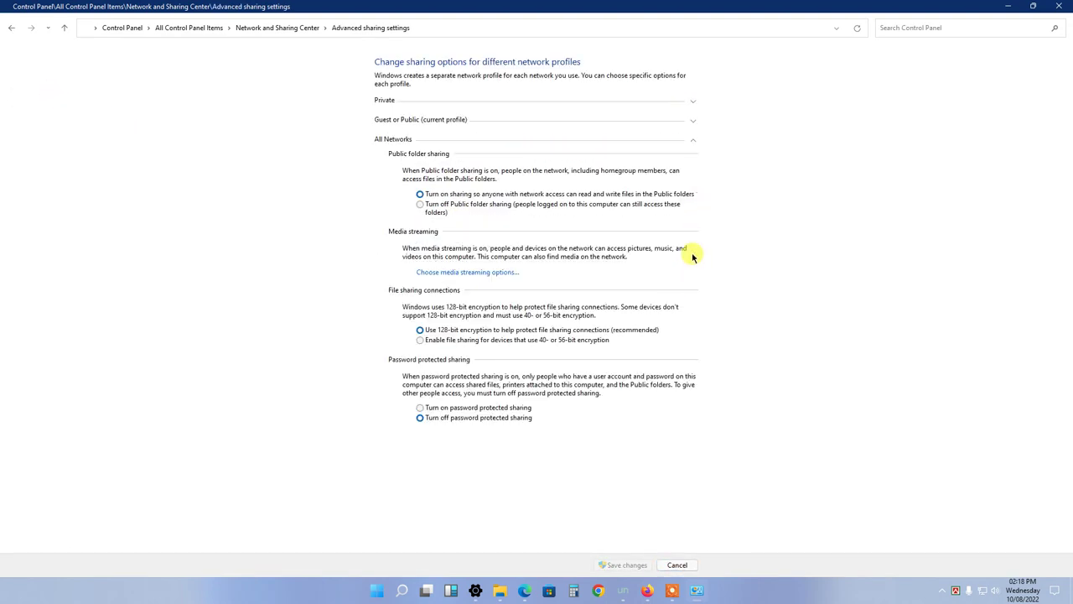
left_click(693, 123)
left_click(693, 103)
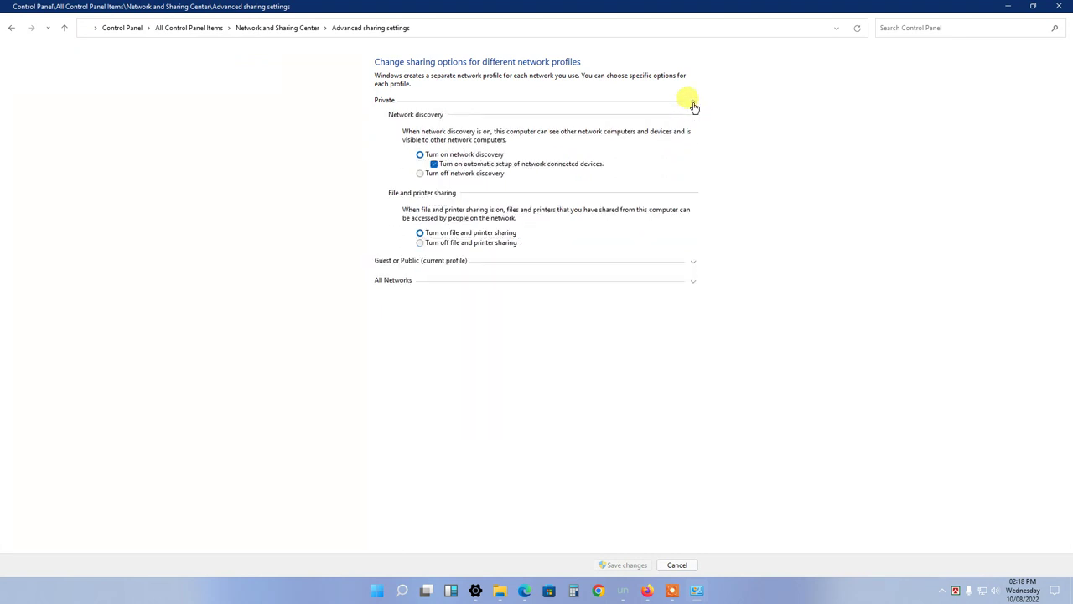
left_click(694, 265)
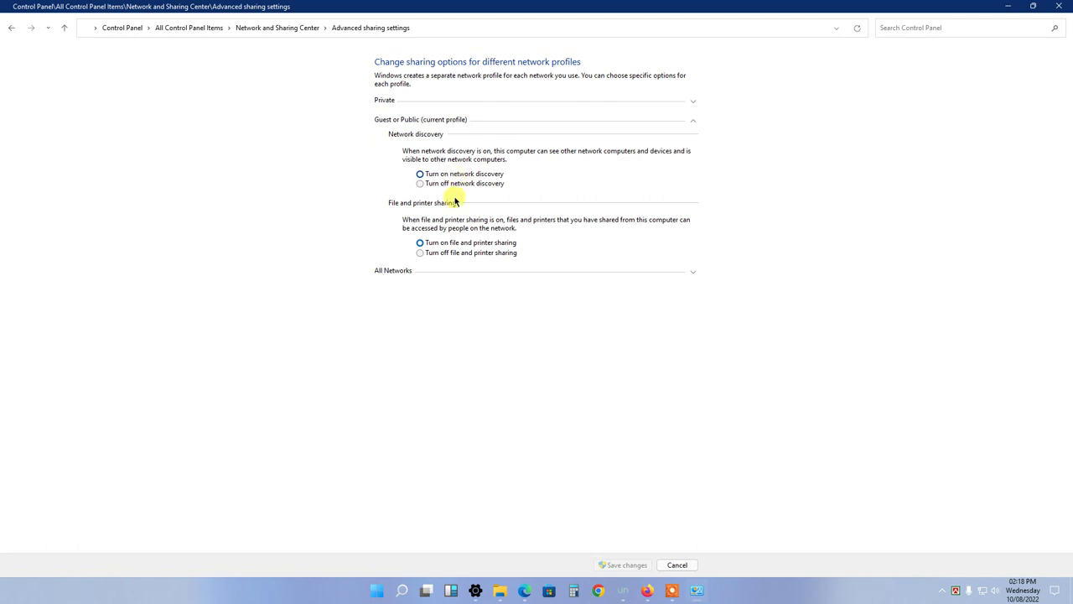
left_click(693, 271)
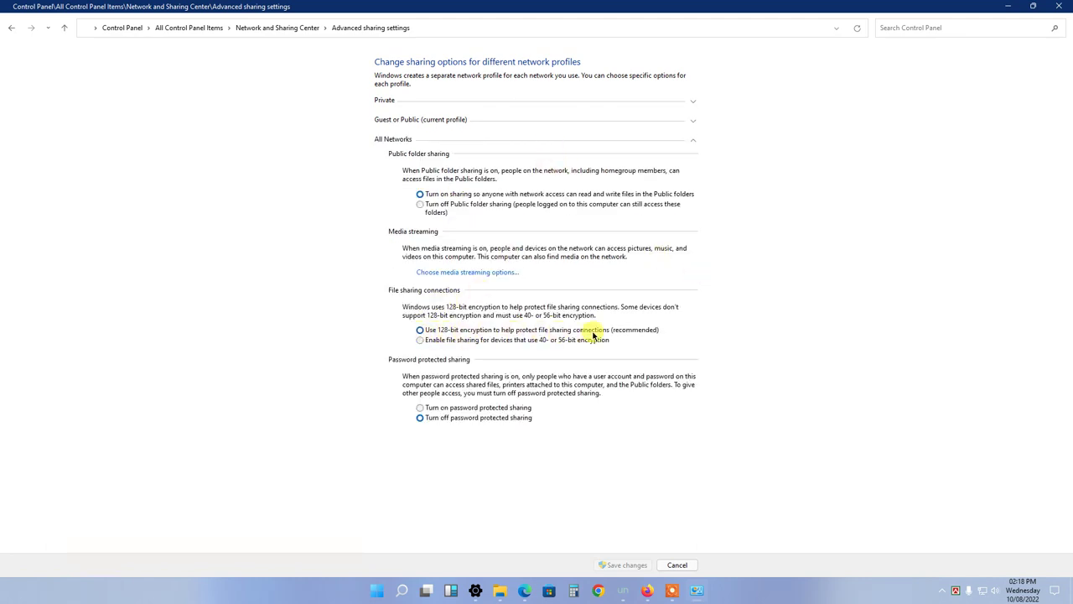
- Choose Turn off password protected sharing for All Networks, and close the sharing settings and Settings windows
left_click(420, 418)
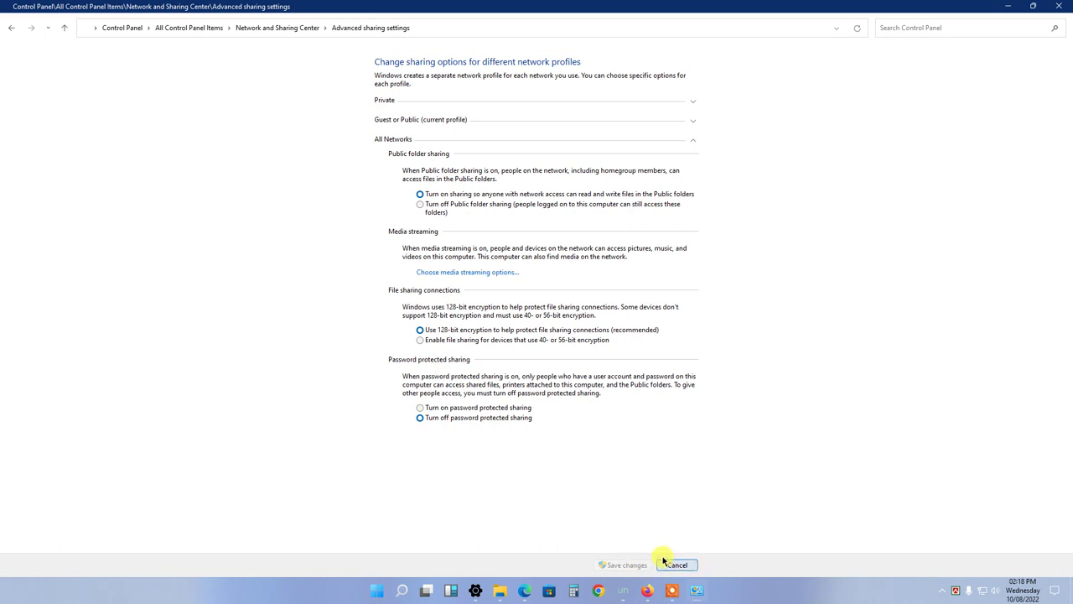
left_click(1063, 8)
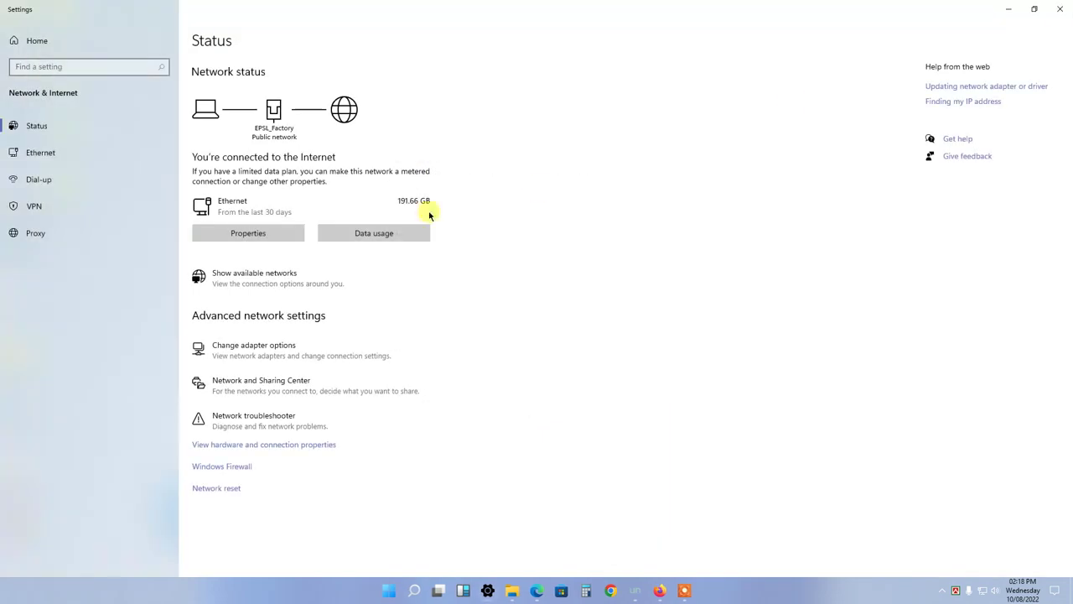
left_click(1069, 5)
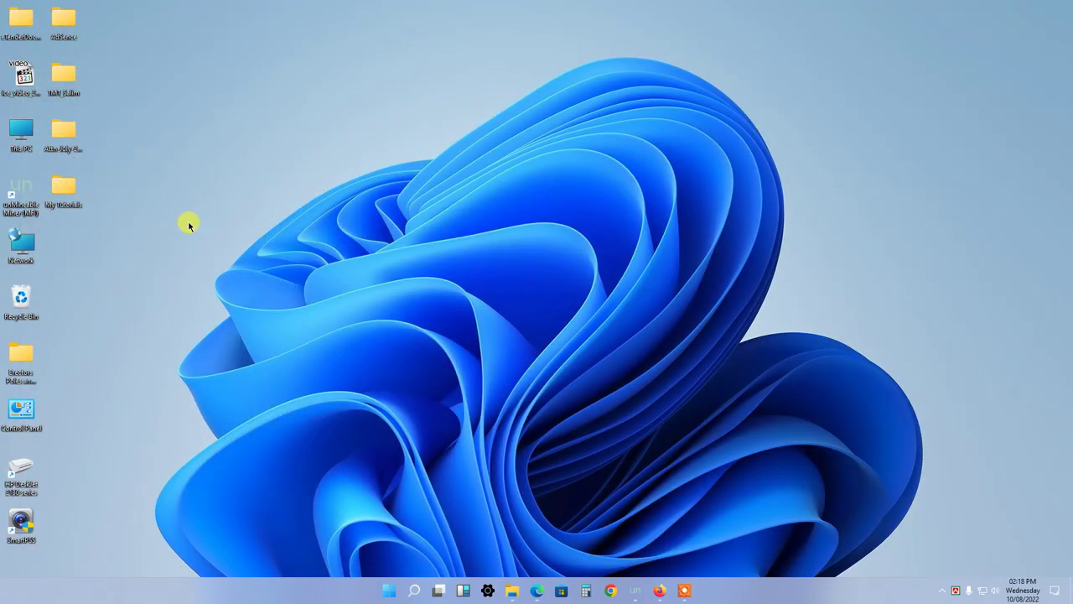
- Refresh the desktop, open This PC, look through the files on the B_SOFT (J:) drive, and return to This PC
right_click(191, 224)
left_click(206, 256)
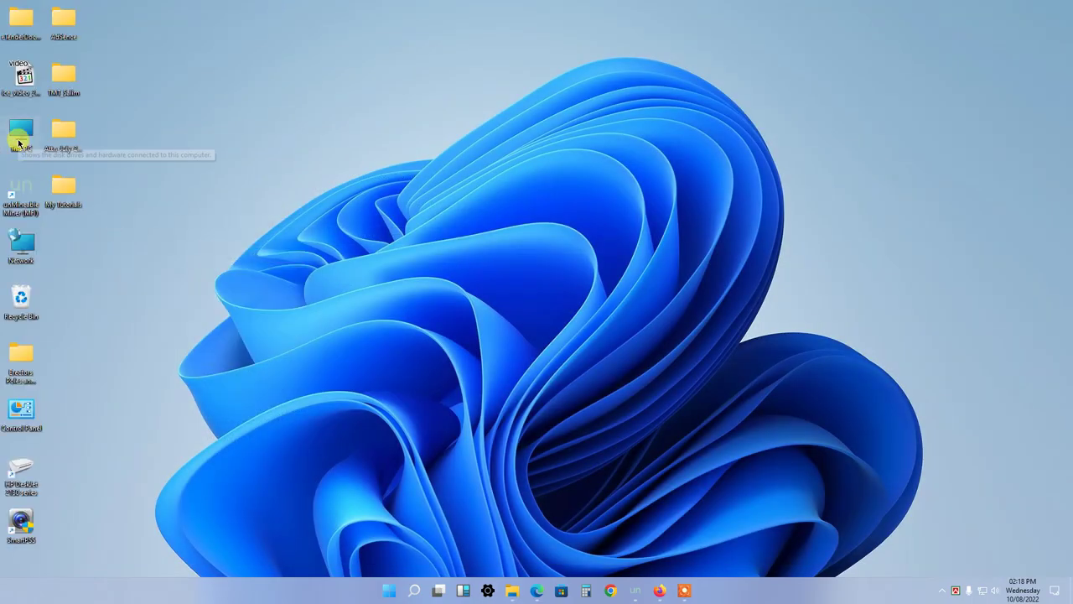
double_click(19, 143)
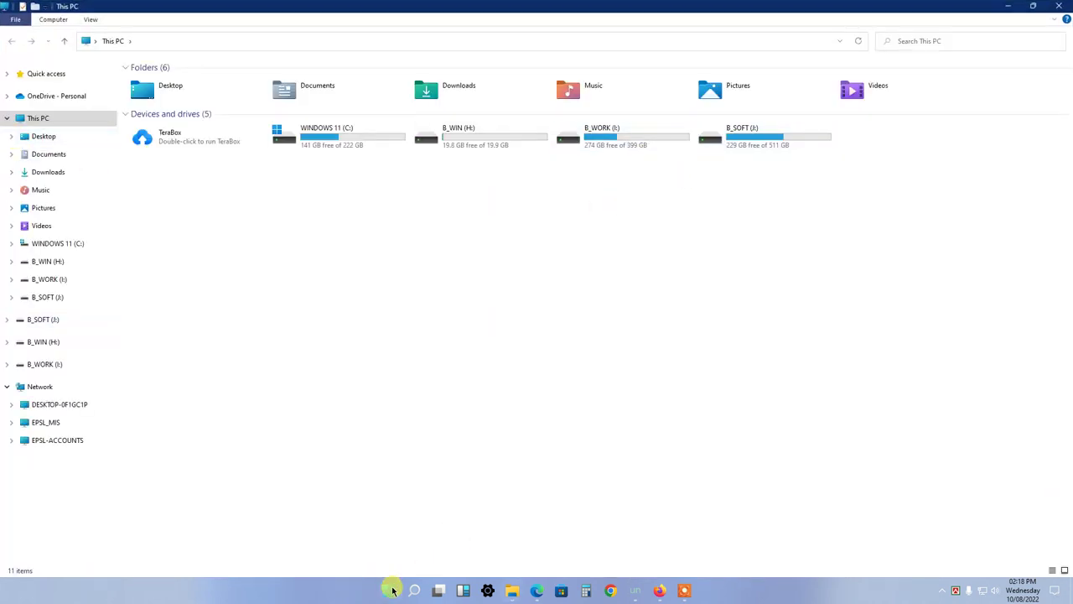
double_click(753, 130)
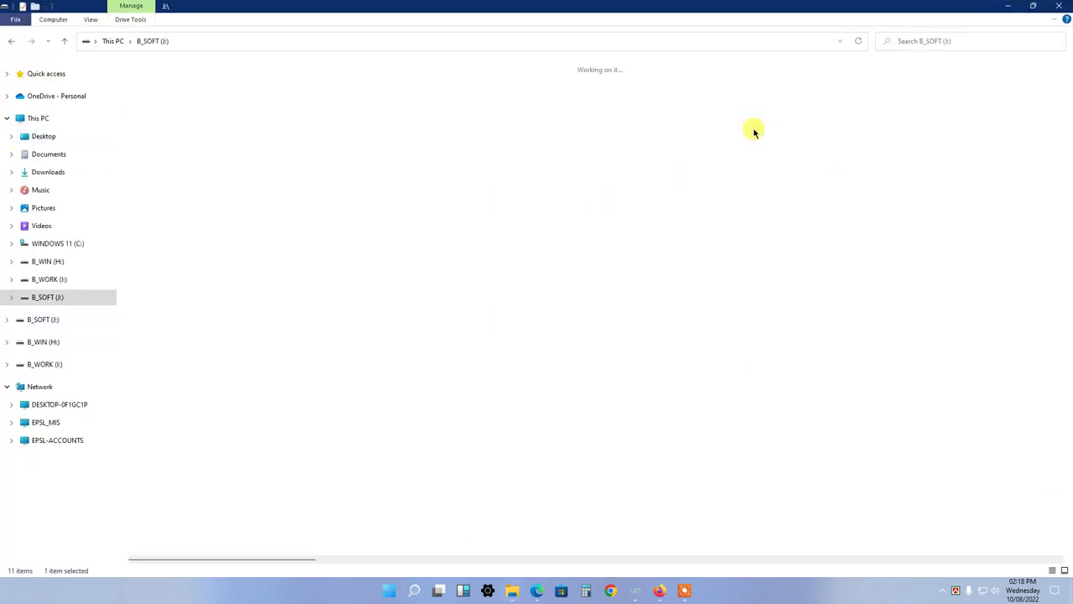
scroll(822, 240, "right", 2)
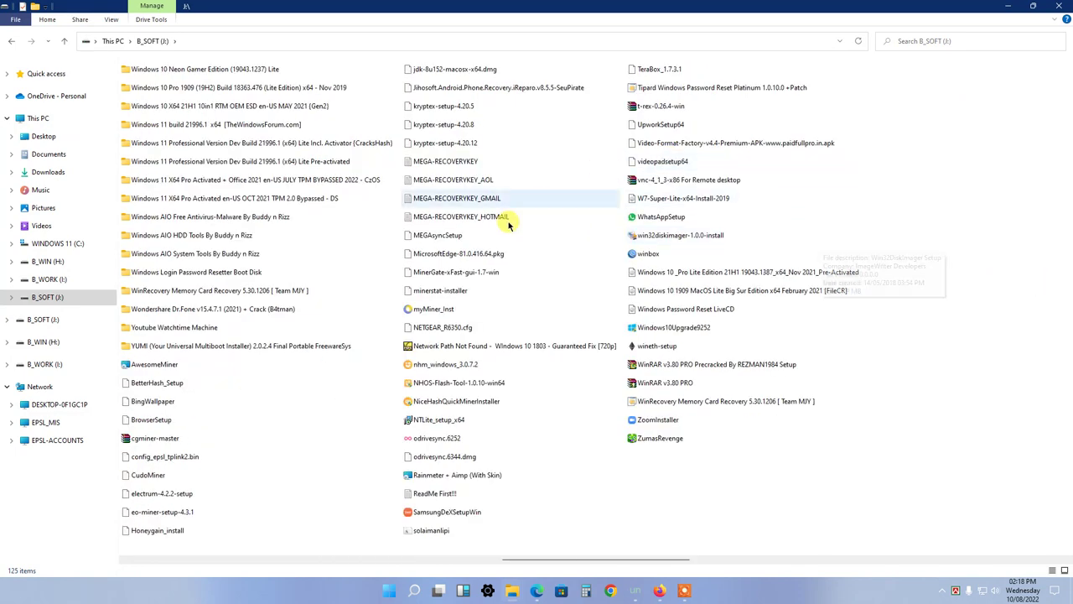
scroll(442, 220, "left", 2)
left_click(43, 117)
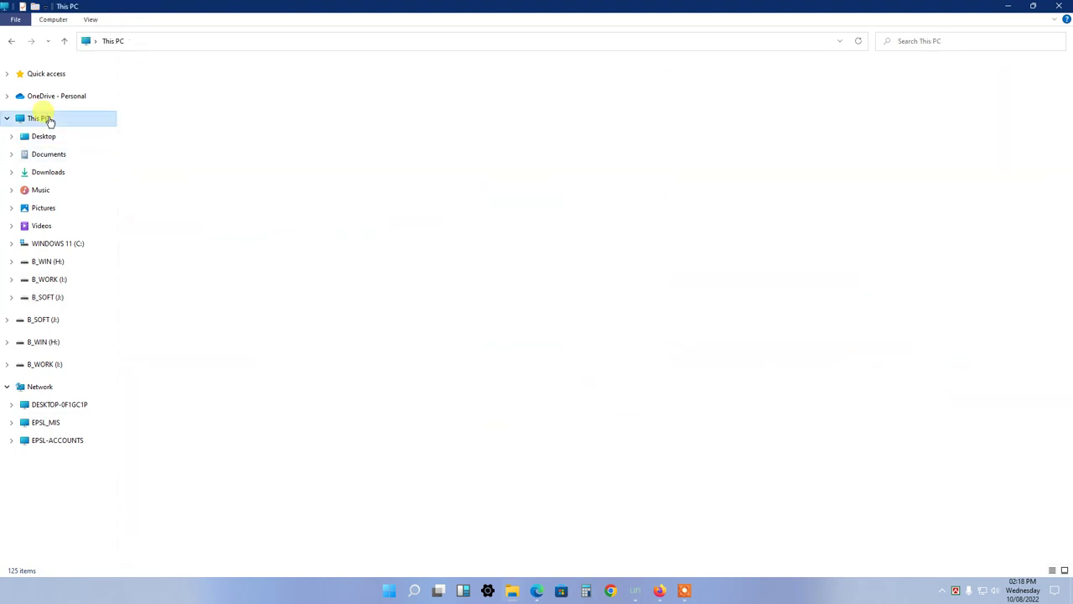
- Open the Start menu and examine the installed programs in its full alphabetical app list
left_click(391, 589)
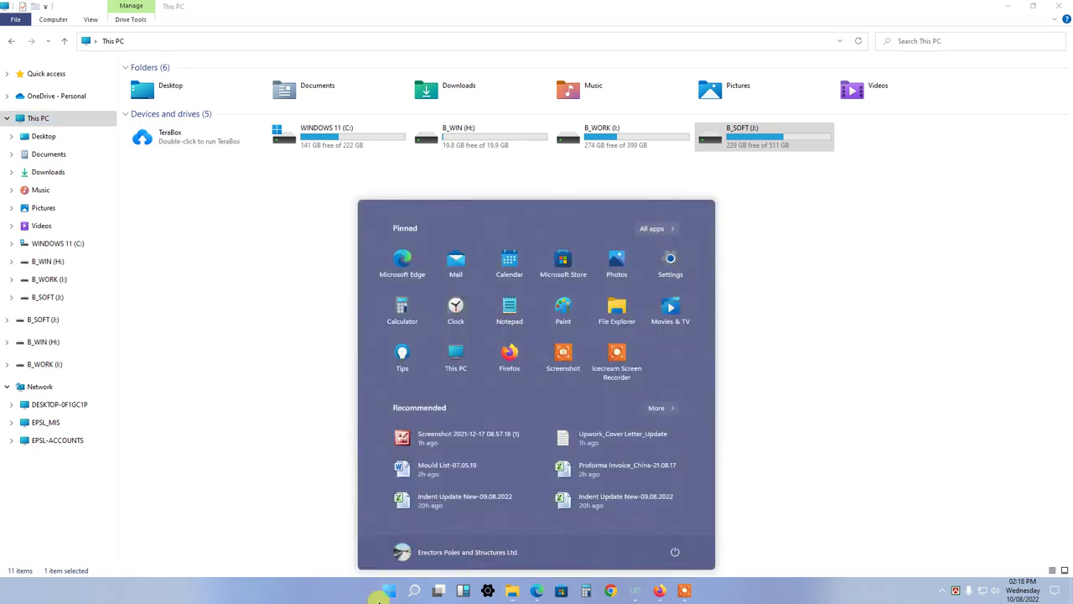
left_click(381, 595)
left_click(389, 591)
left_click(654, 229)
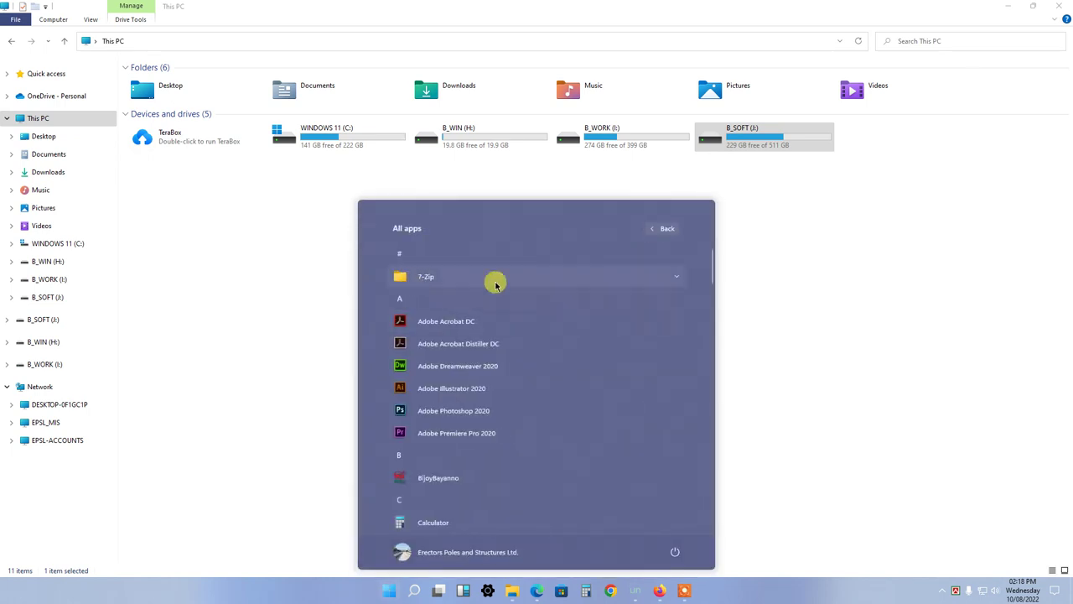
scroll(473, 367, "down", 3)
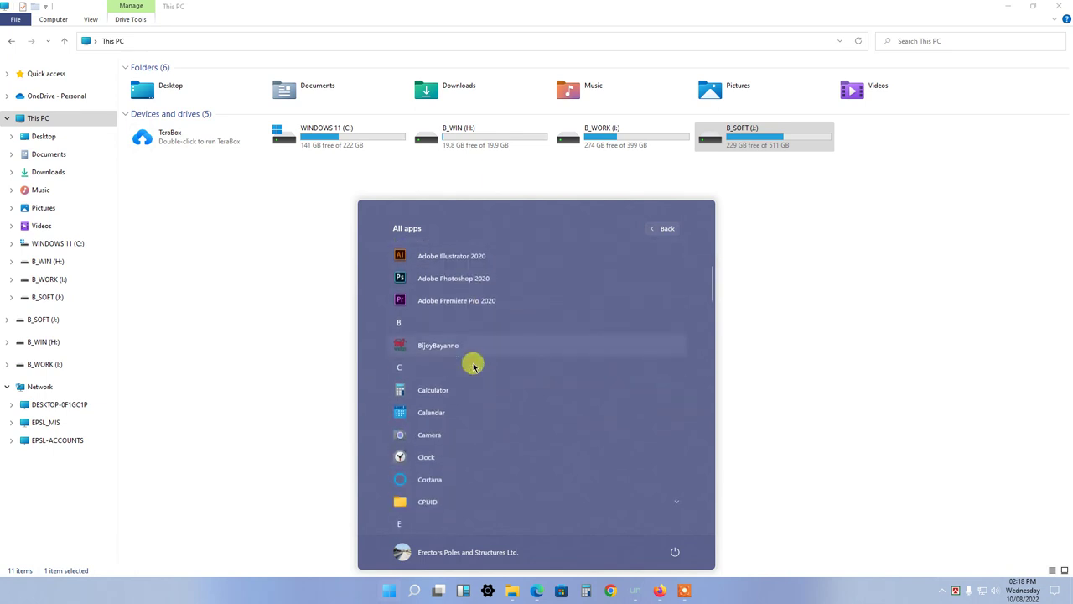
scroll(474, 367, "up", 3)
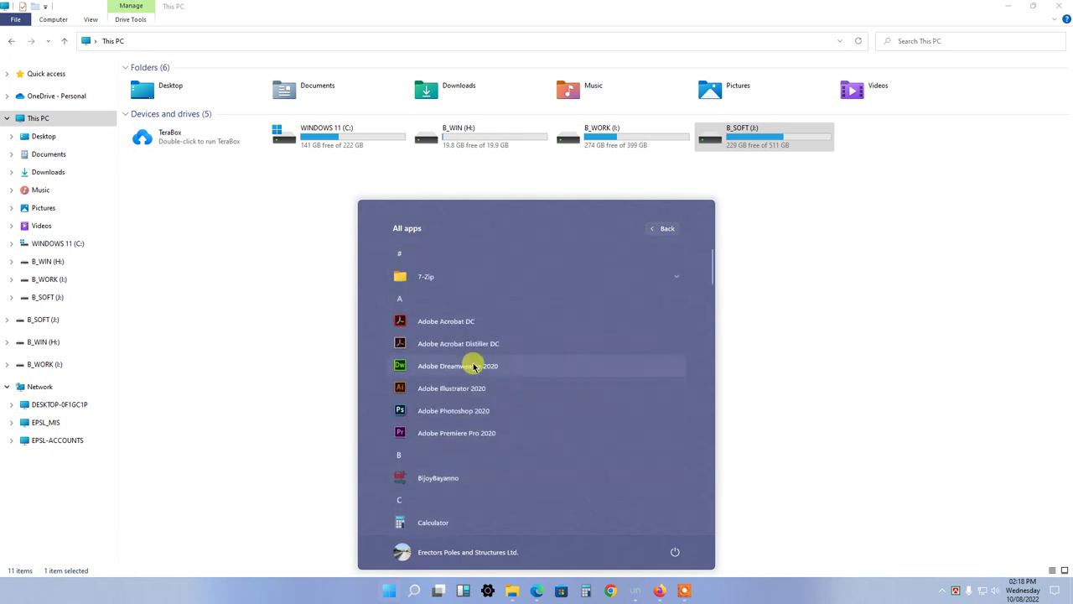
scroll(474, 367, "down", 4)
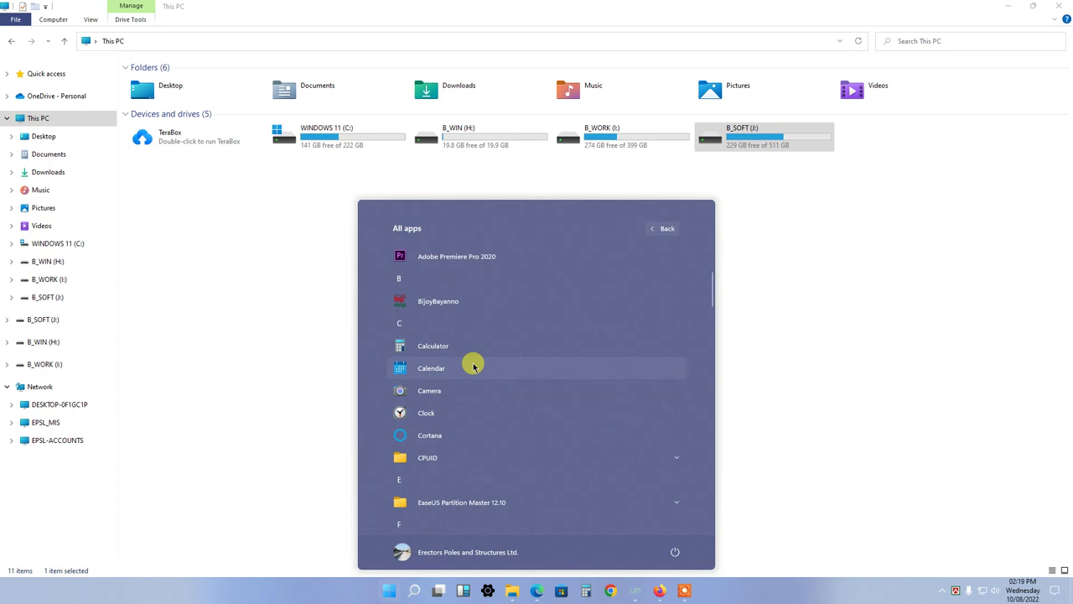
scroll(474, 366, "down", 7)
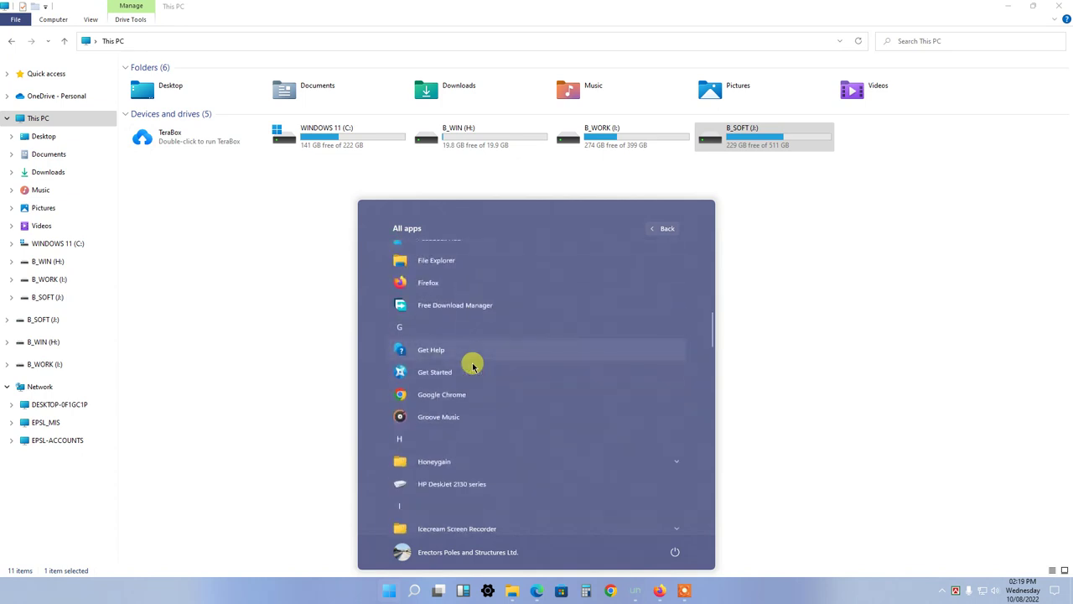
scroll(474, 367, "down", 3)
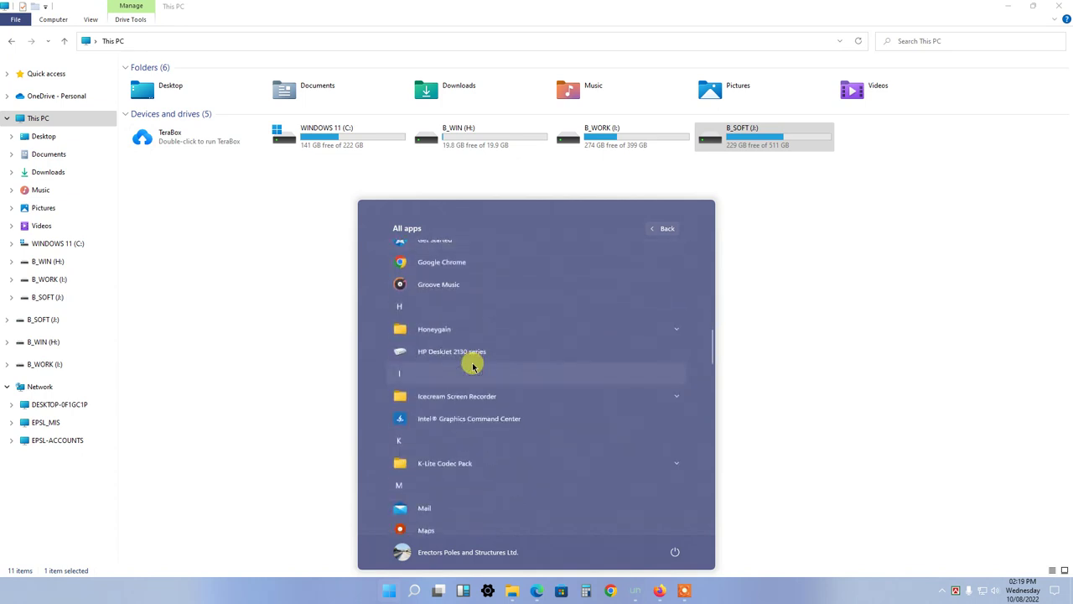
scroll(472, 367, "down", 10)
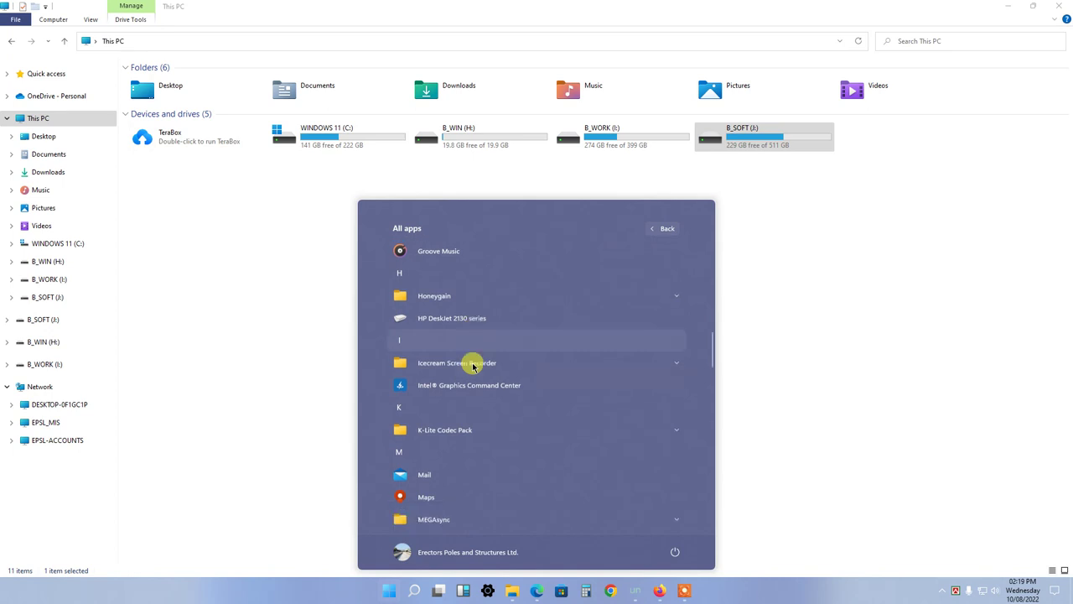
scroll(472, 365, "down", 7)
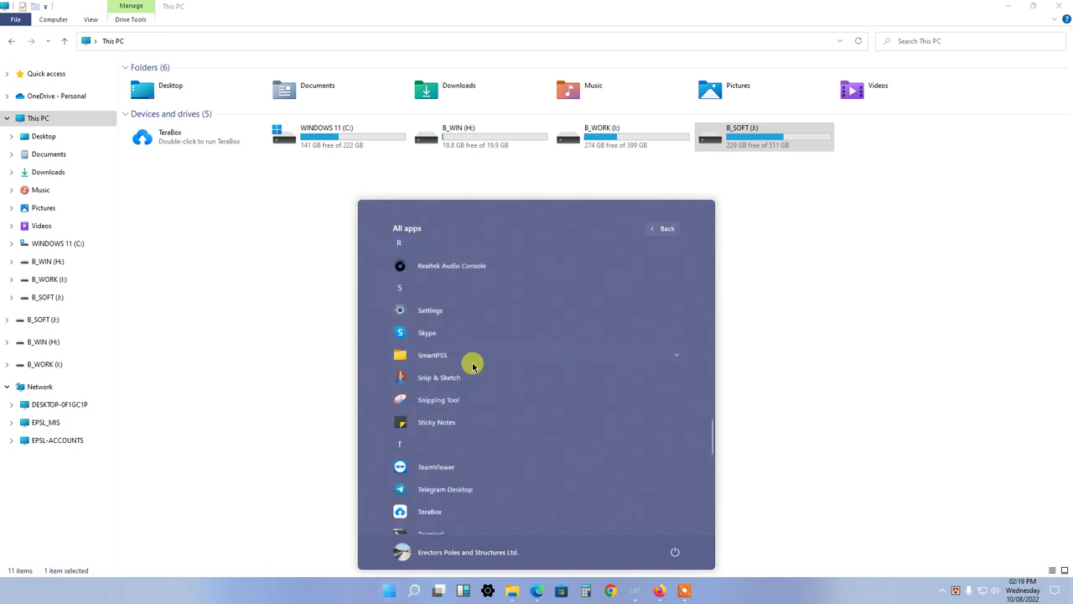
- Return to the pinned apps in the Start menu and unpin This PC from Start
left_click(662, 227)
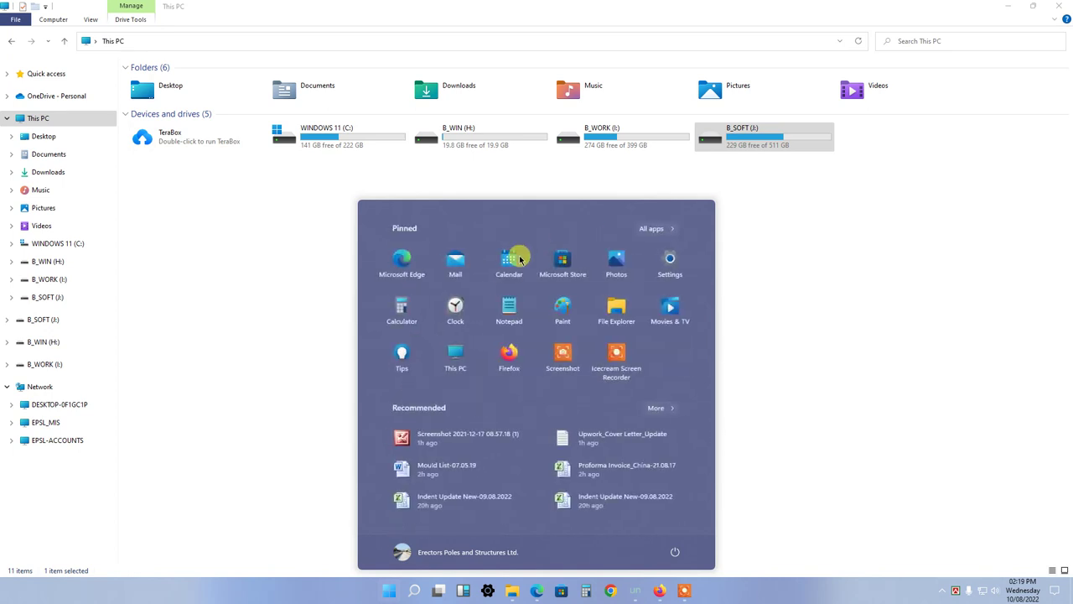
right_click(456, 364)
left_click(503, 390)
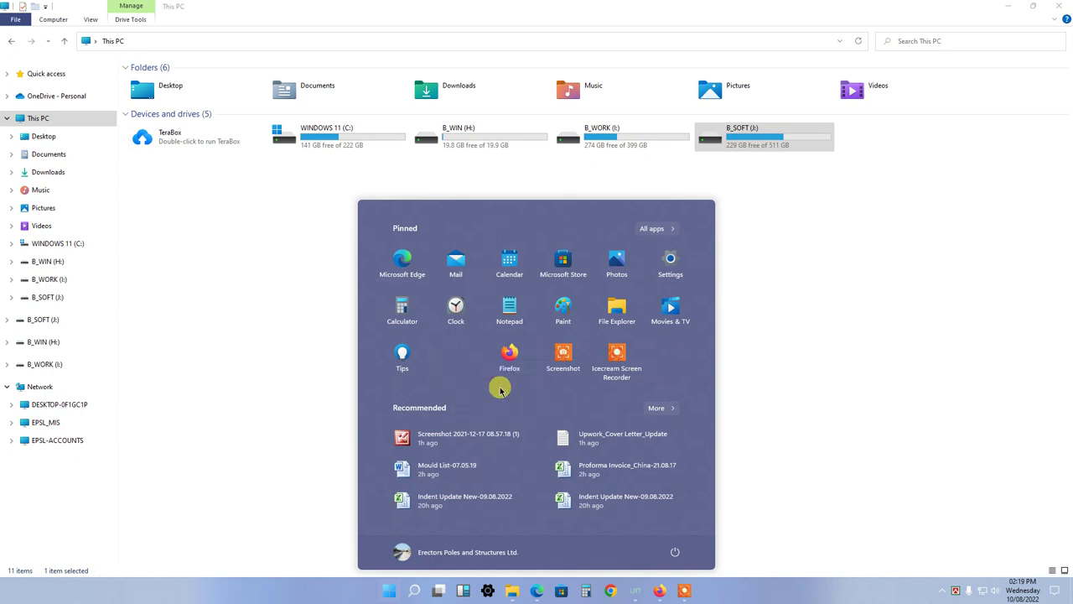
- Find Snipping Tool in the full app list and pin it to Start
left_click(656, 230)
scroll(537, 340, "down", 10)
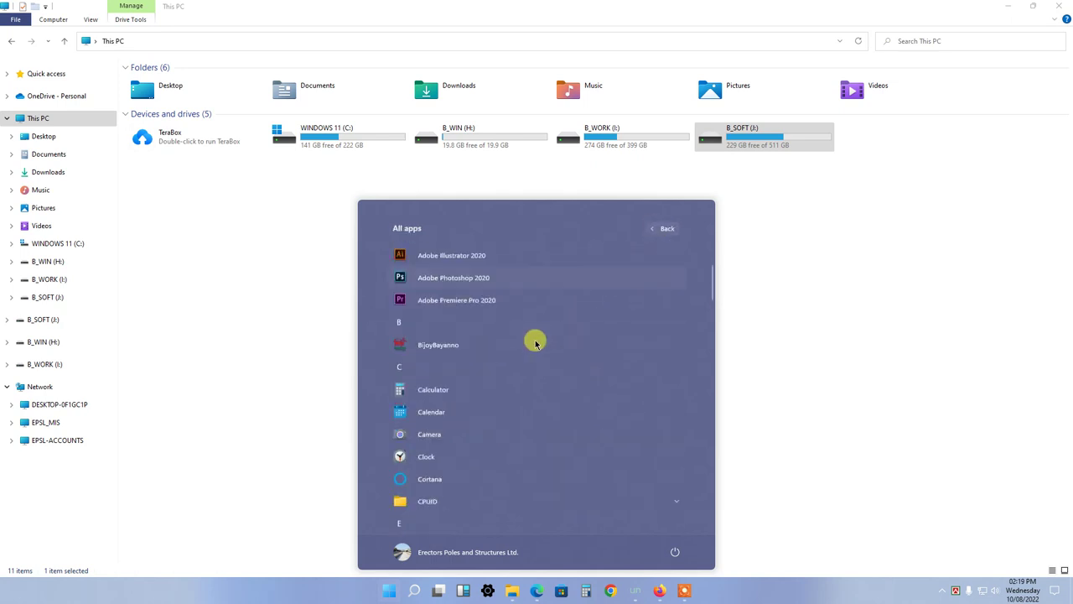
scroll(535, 342, "down", 5)
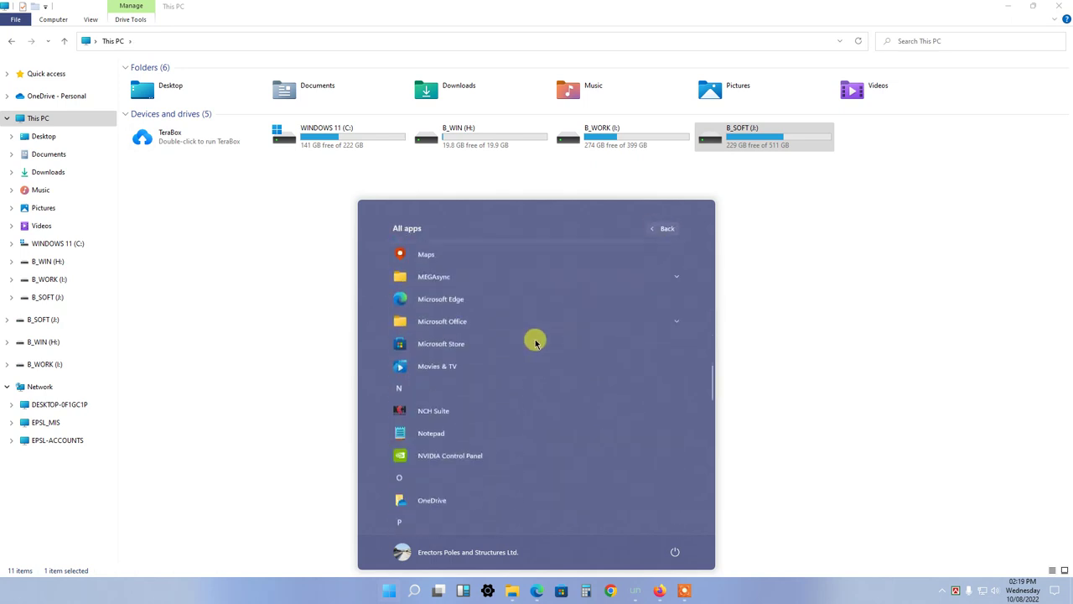
scroll(532, 343, "down", 8)
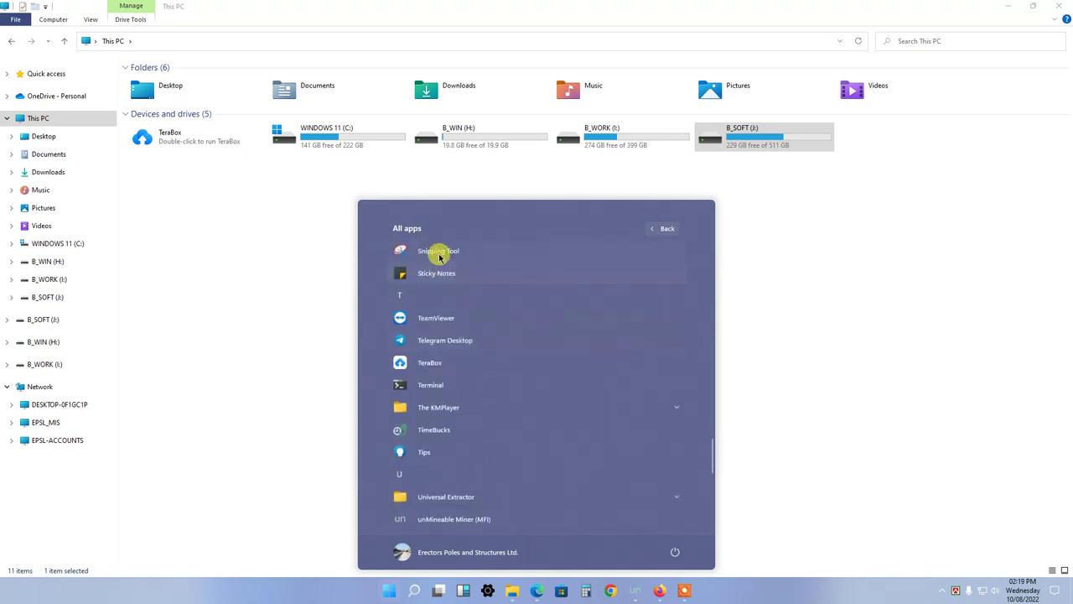
right_click(440, 257)
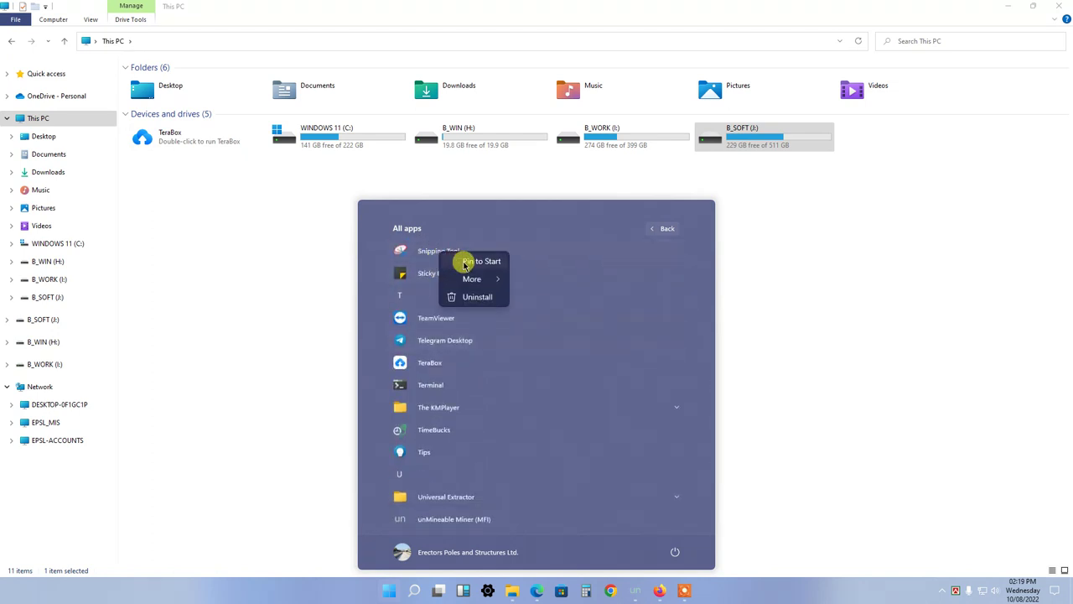
- Look through the rest of the app list, search Windows for "this pc", and dismiss the search
scroll(462, 335, "down", 5)
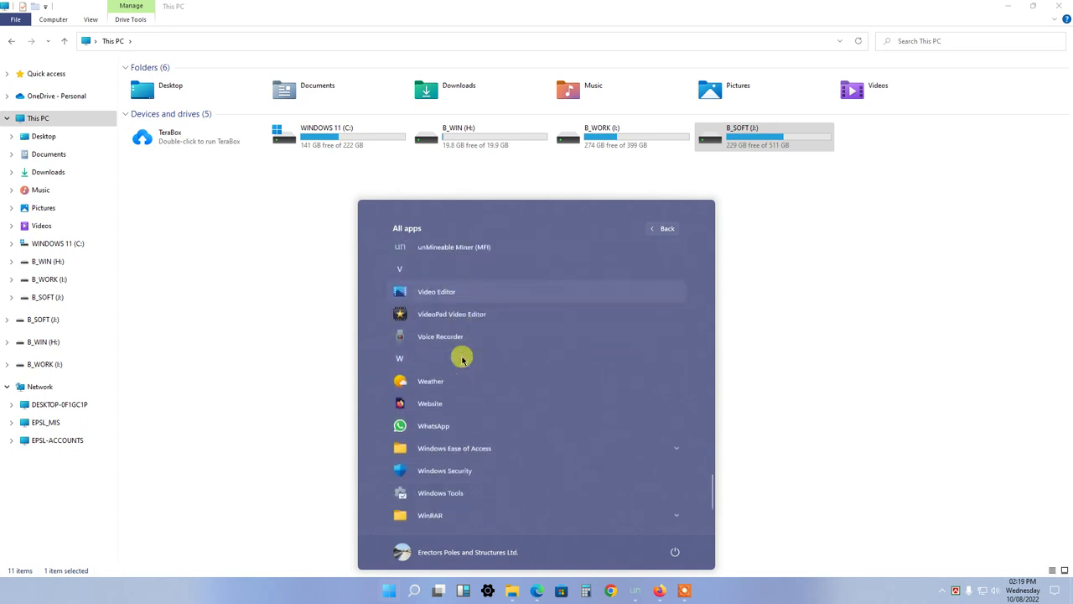
scroll(462, 358, "down", 3)
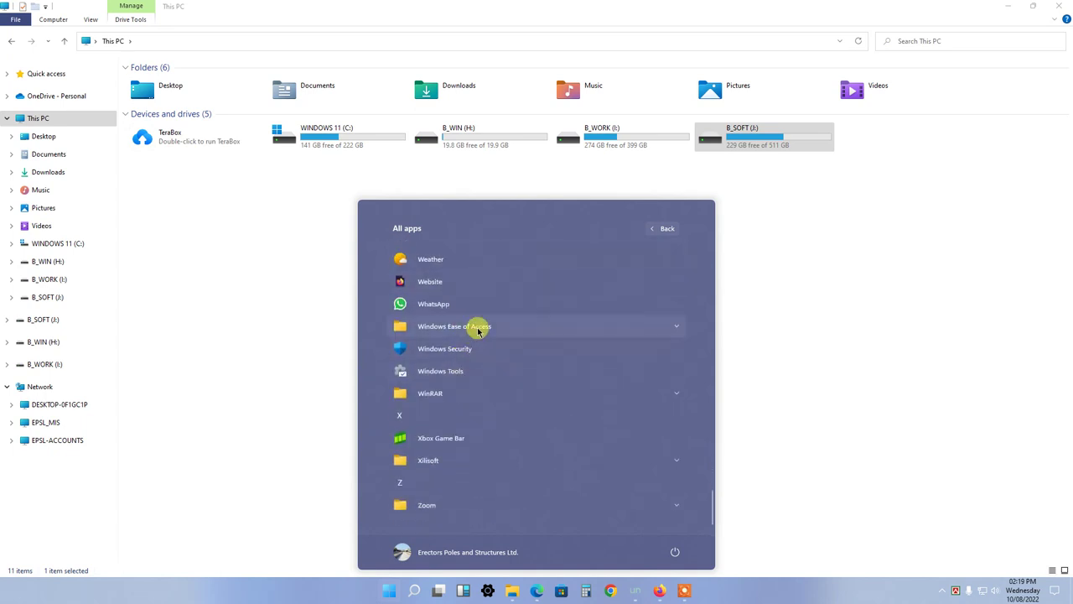
scroll(480, 386, "up", 2)
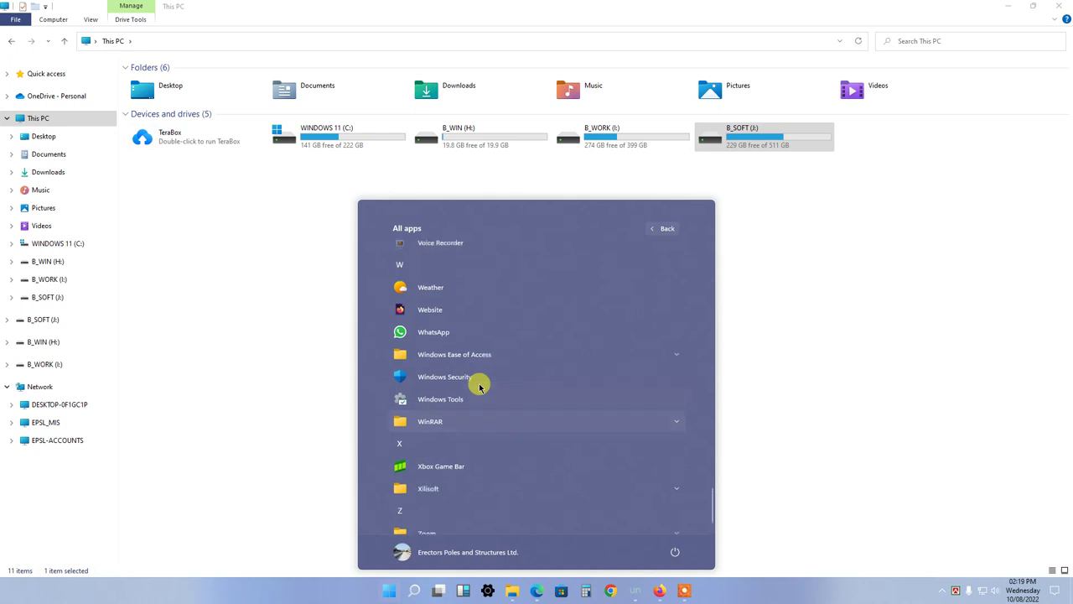
type("thi")
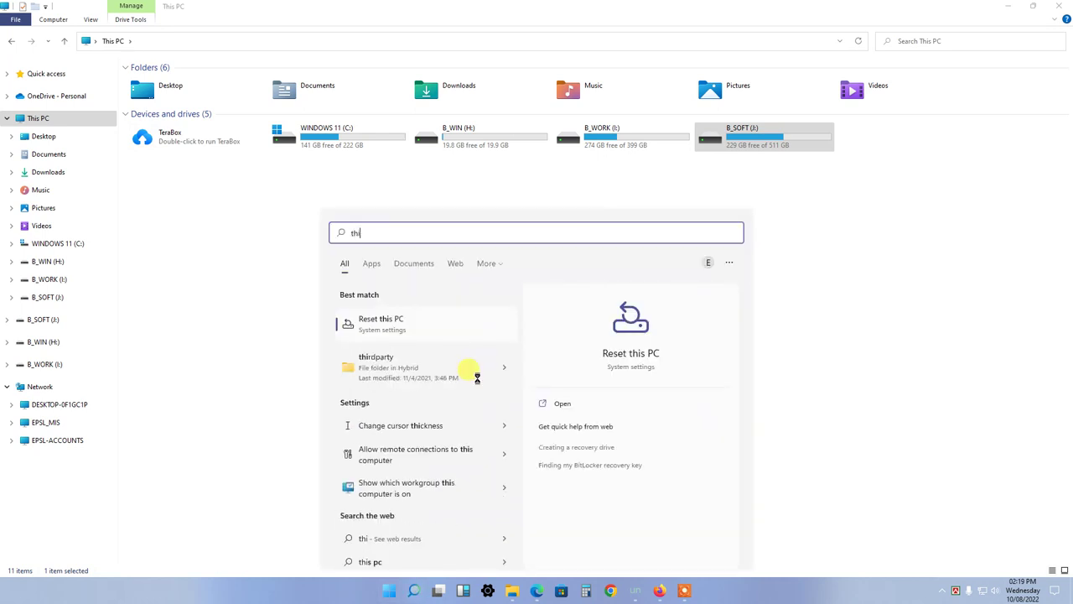
type("s")
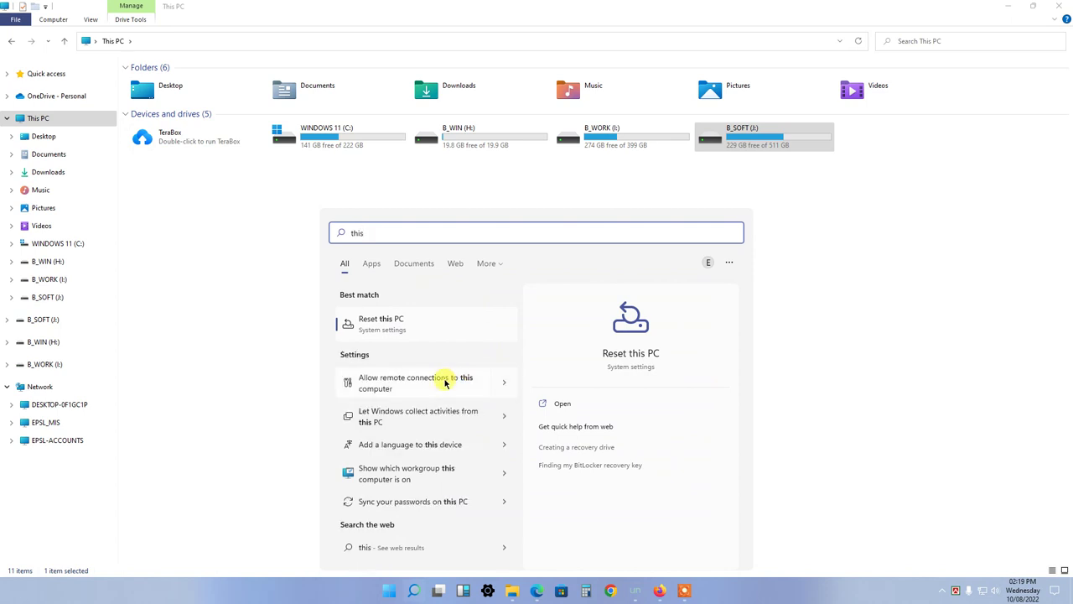
type(" p")
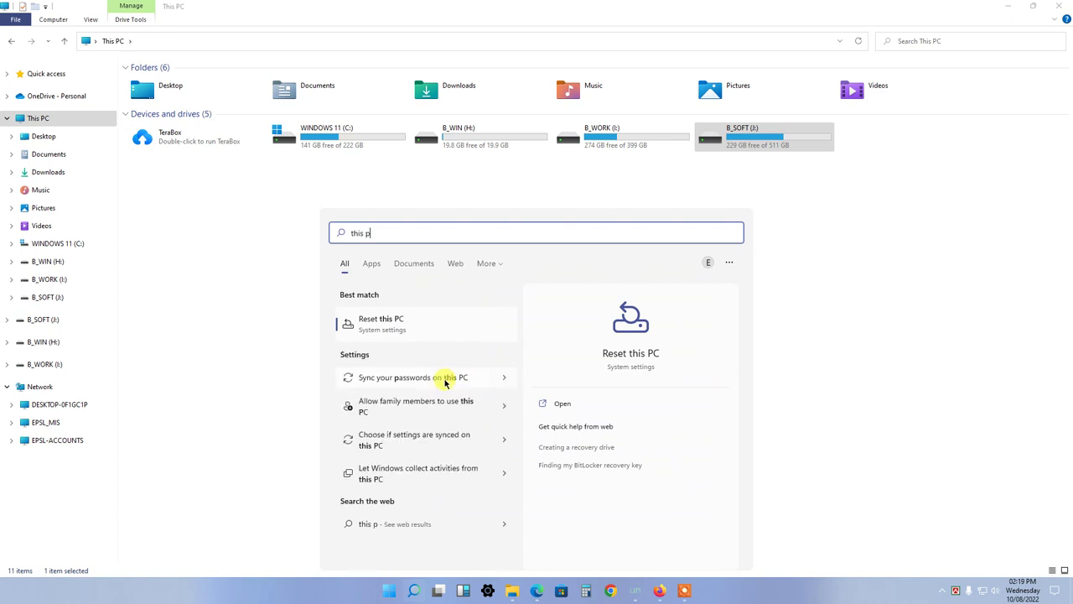
type("c")
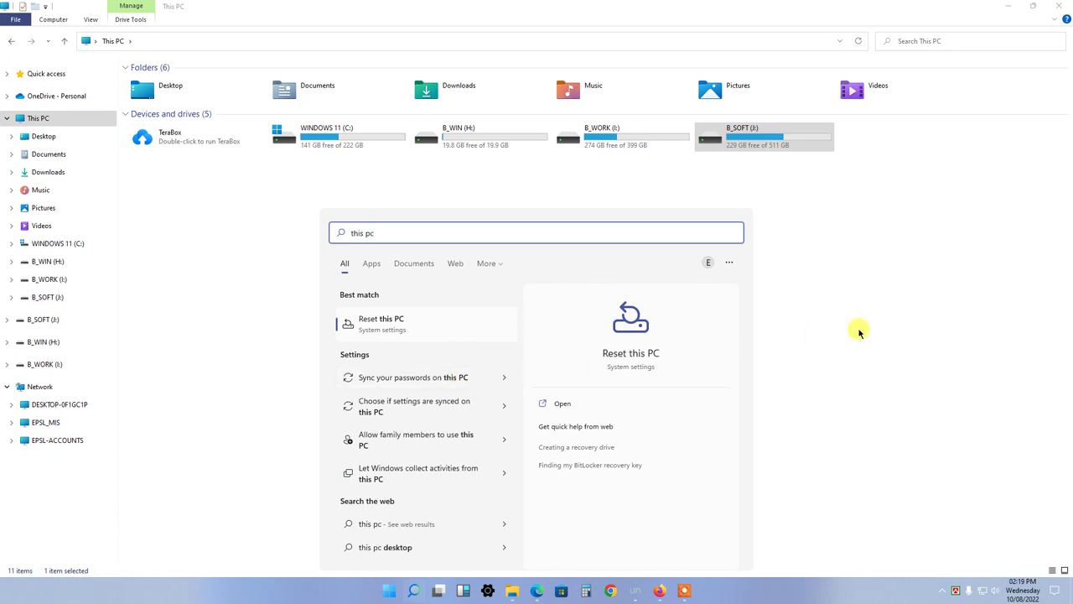
left_click(826, 330)
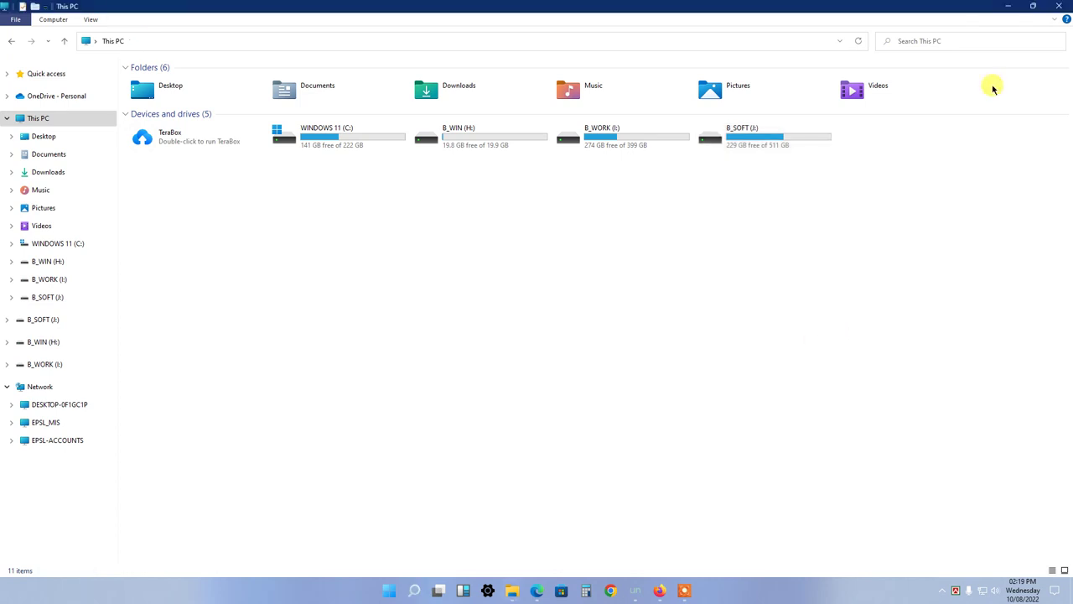
- Minimize the This PC window and pin the desktop's This PC icon to Start
left_click(1014, 7)
left_click(18, 136)
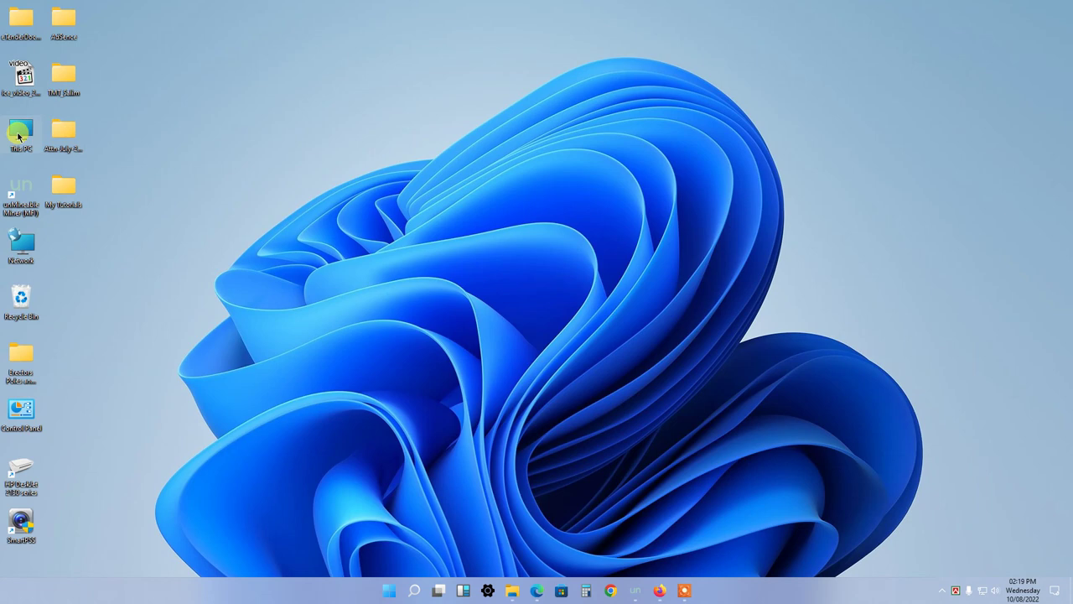
right_click(19, 136)
left_click(47, 181)
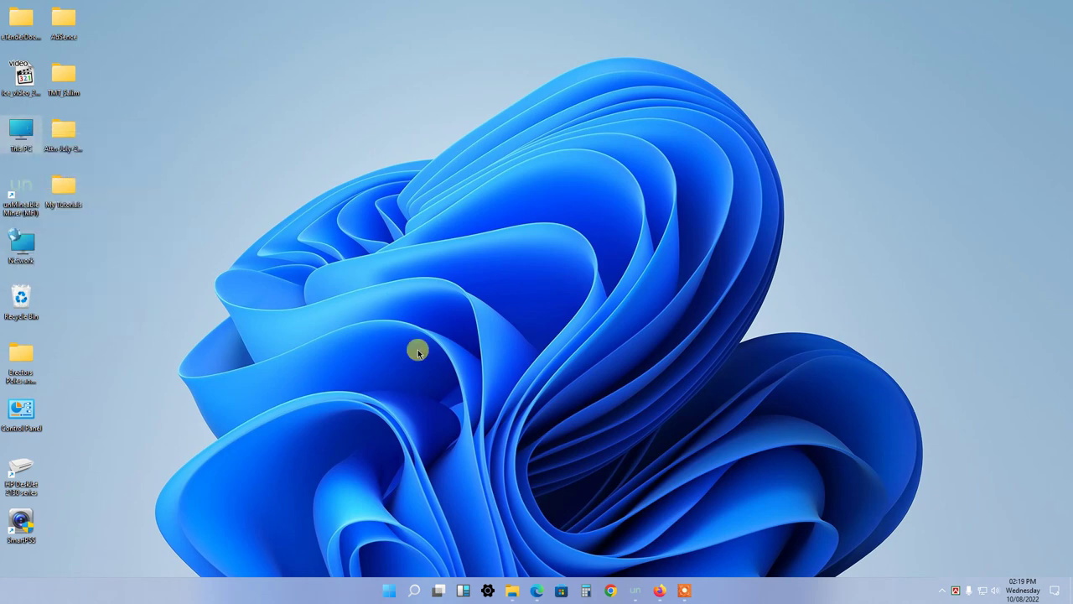
- View the pinned apps in the Start menu, look through the full app list again, and close the menu
left_click(388, 589)
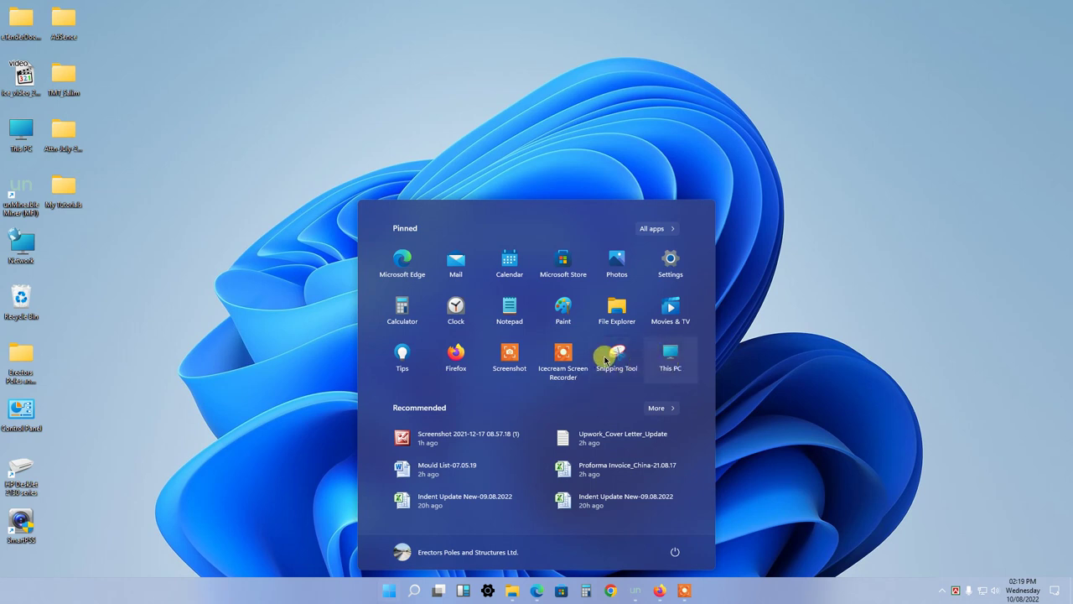
left_click(650, 228)
scroll(549, 344, "down", 2)
scroll(530, 369, "down", 5)
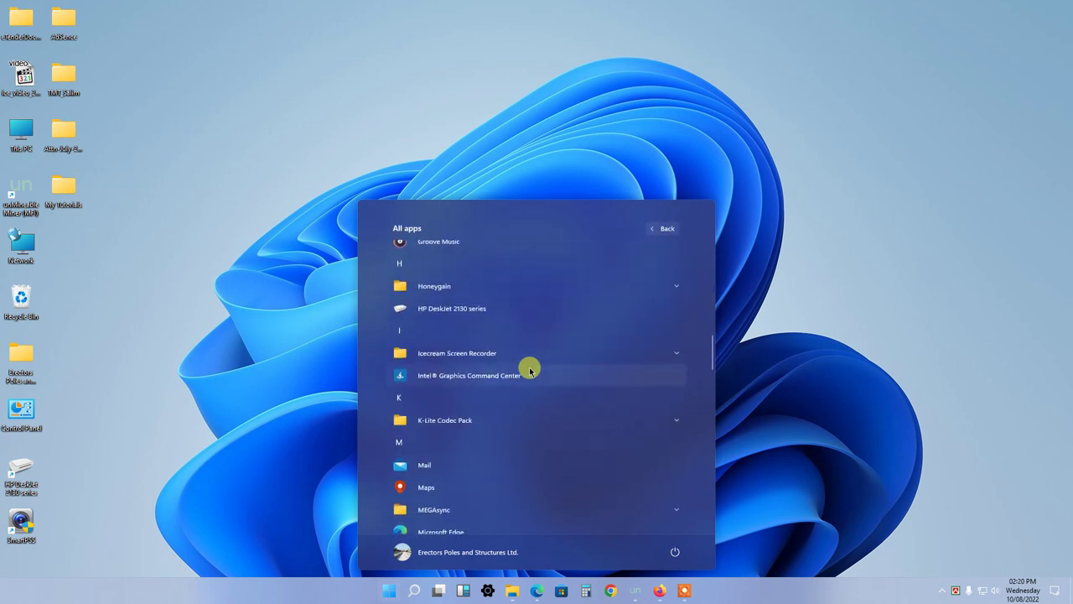
scroll(530, 370, "down", 5)
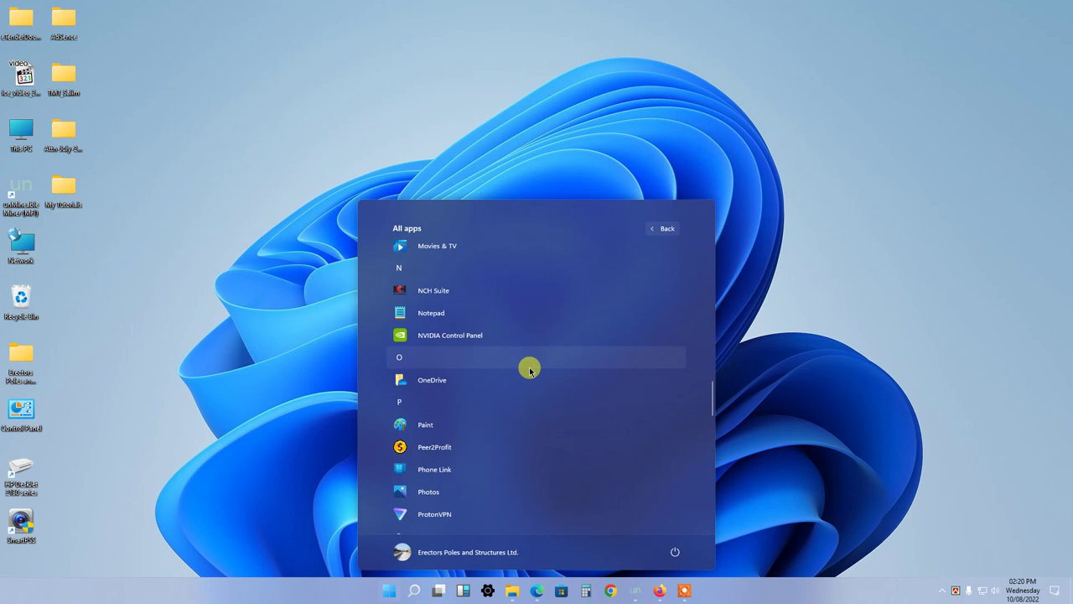
left_click(188, 316)
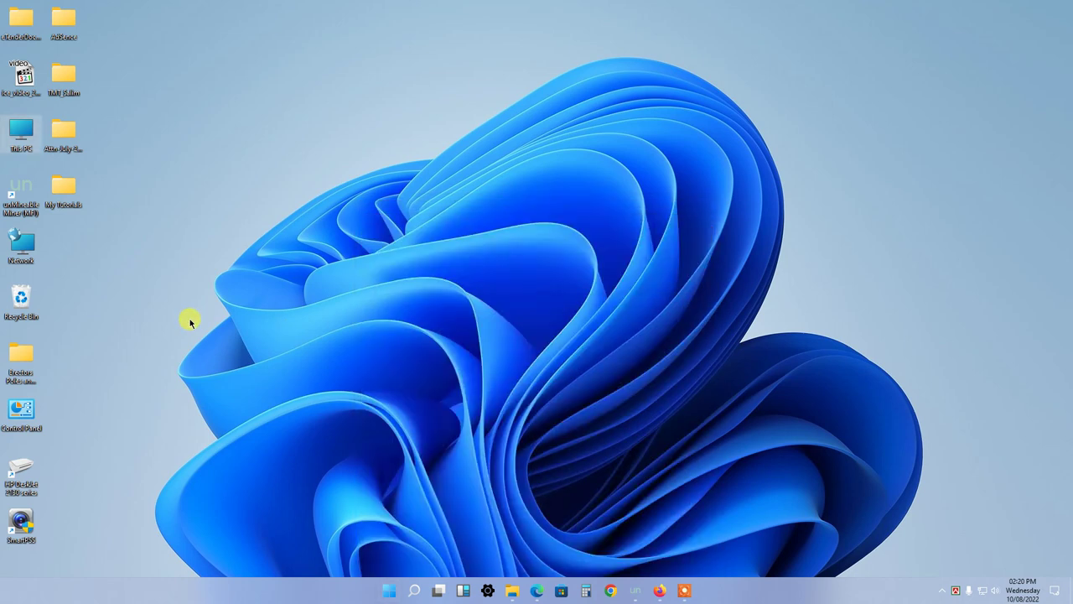
- Open Programs and Features in Control Panel and uninstall Massive, confirming the complete removal of the program and its components
double_click(36, 432)
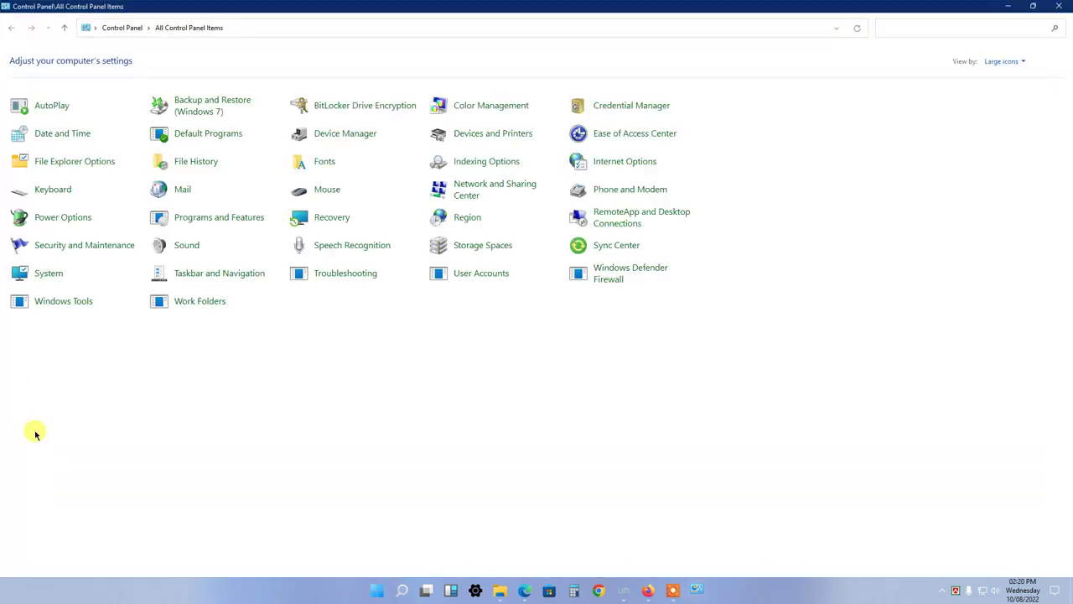
left_click(203, 221)
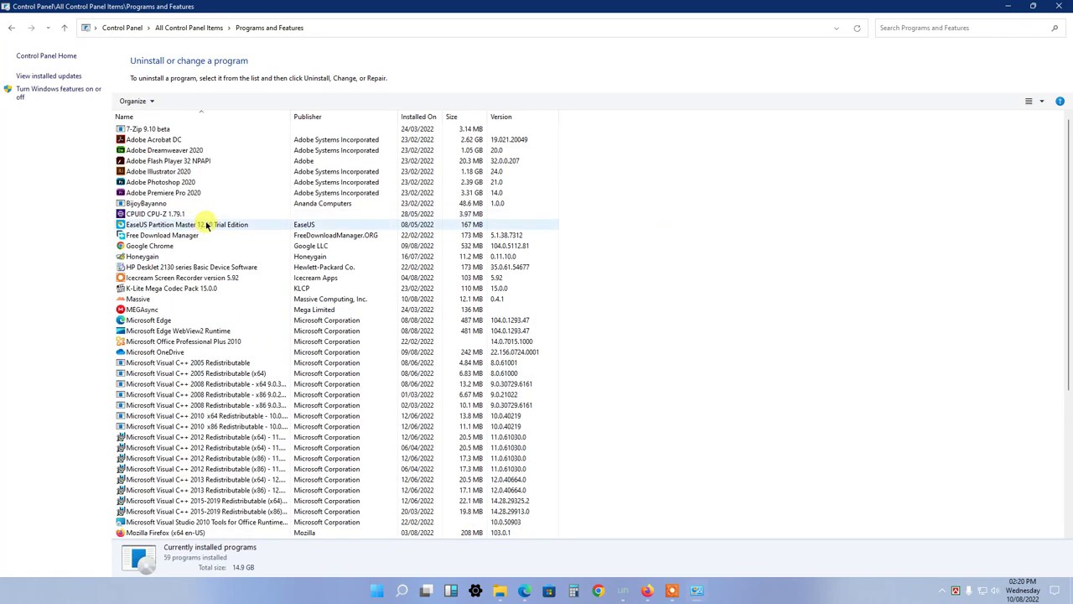
left_click(151, 216)
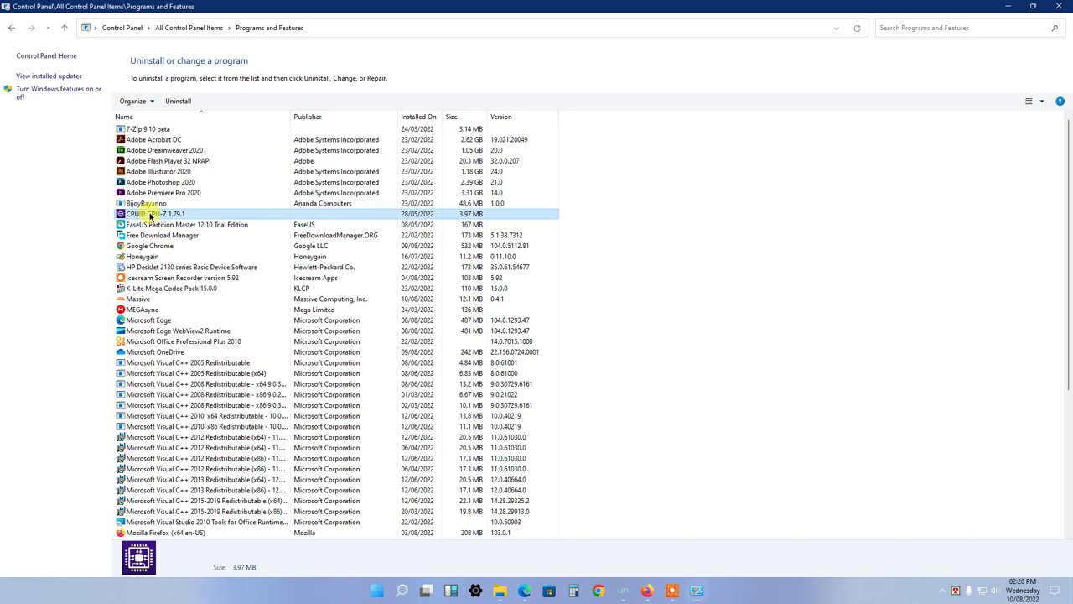
left_click(147, 298)
right_click(141, 300)
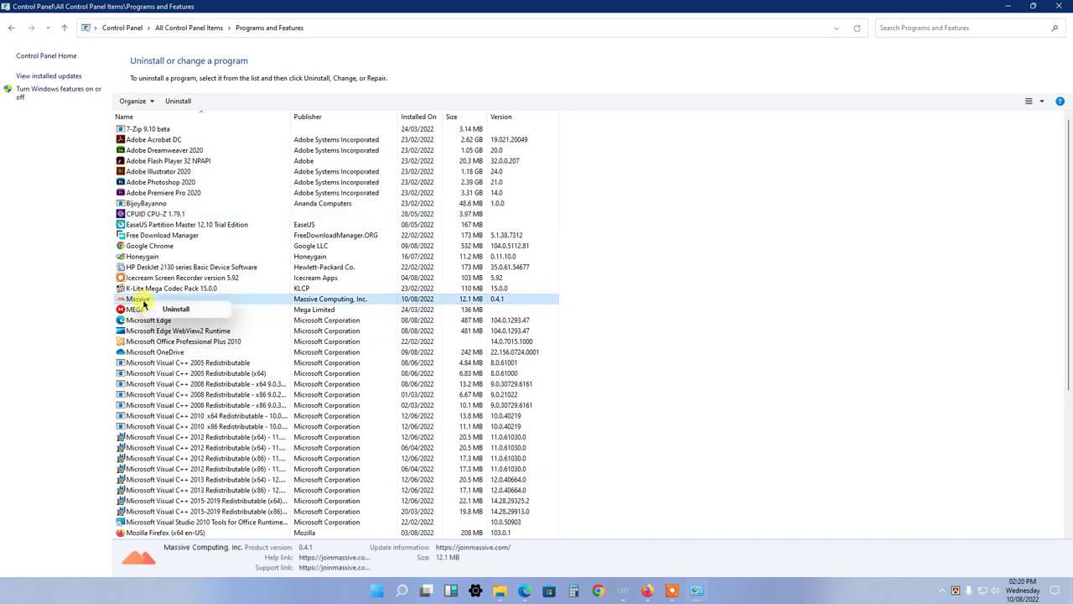
left_click(168, 309)
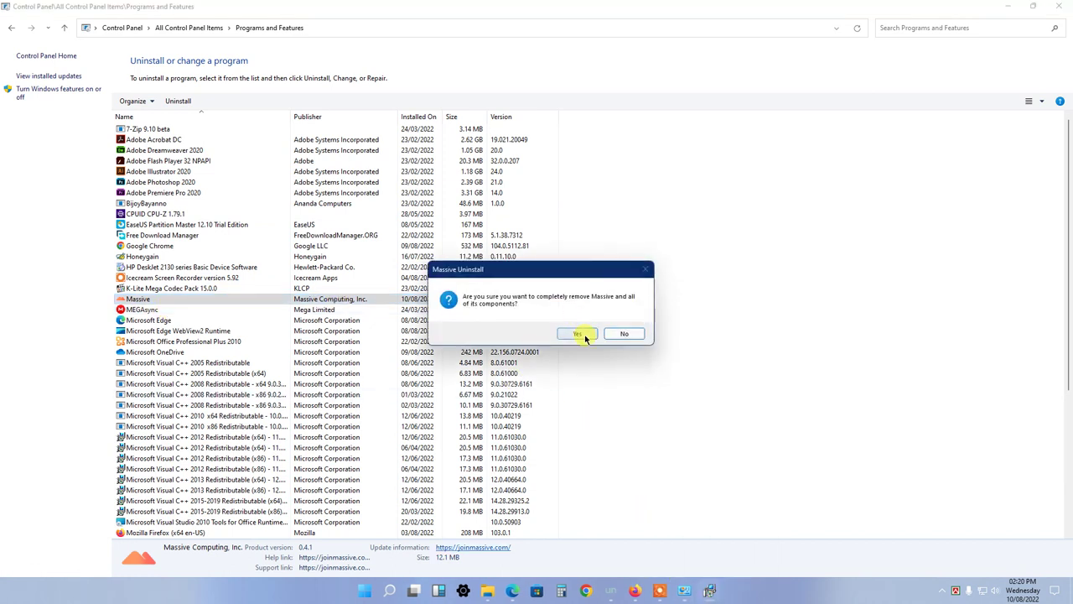
left_click(579, 334)
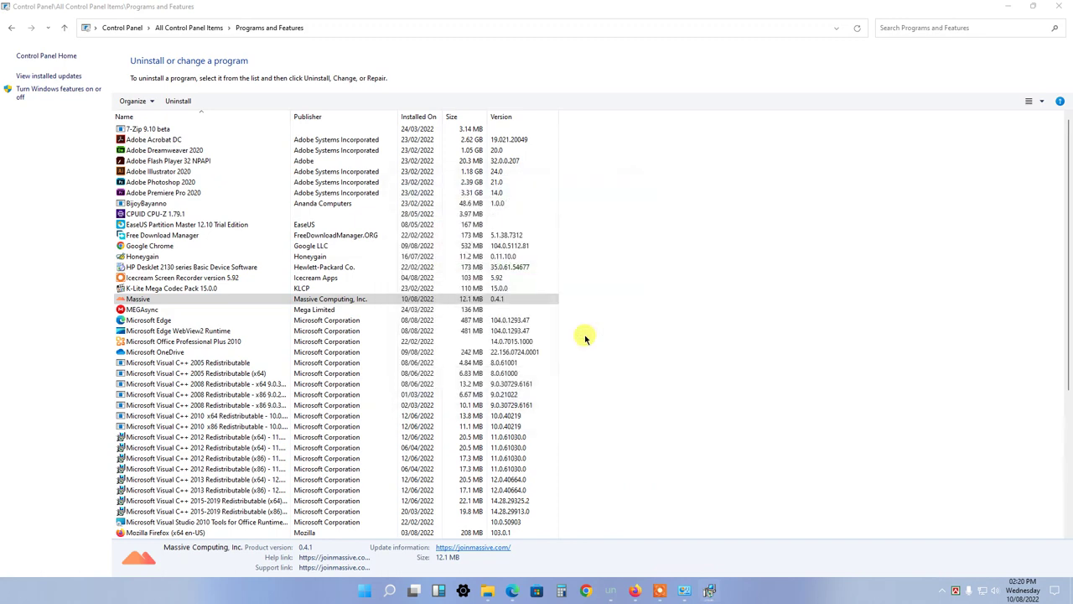
left_click(613, 334)
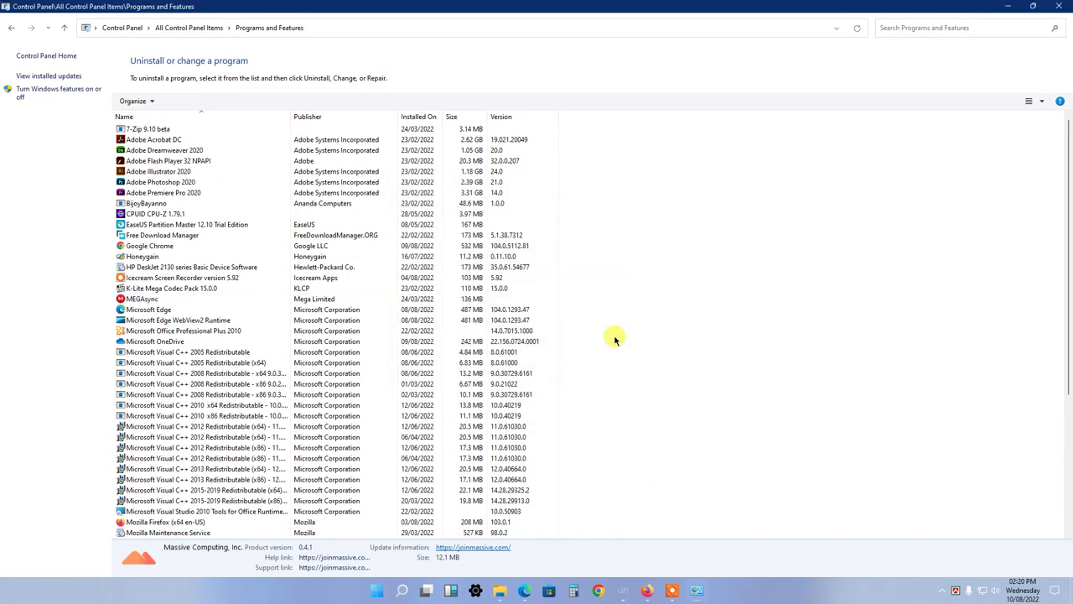
- Look through the rest of the installed programs list, checking the details of SmartPSS 1.13.1 and WebM Media Foundation Components
scroll(313, 333, "down", 3)
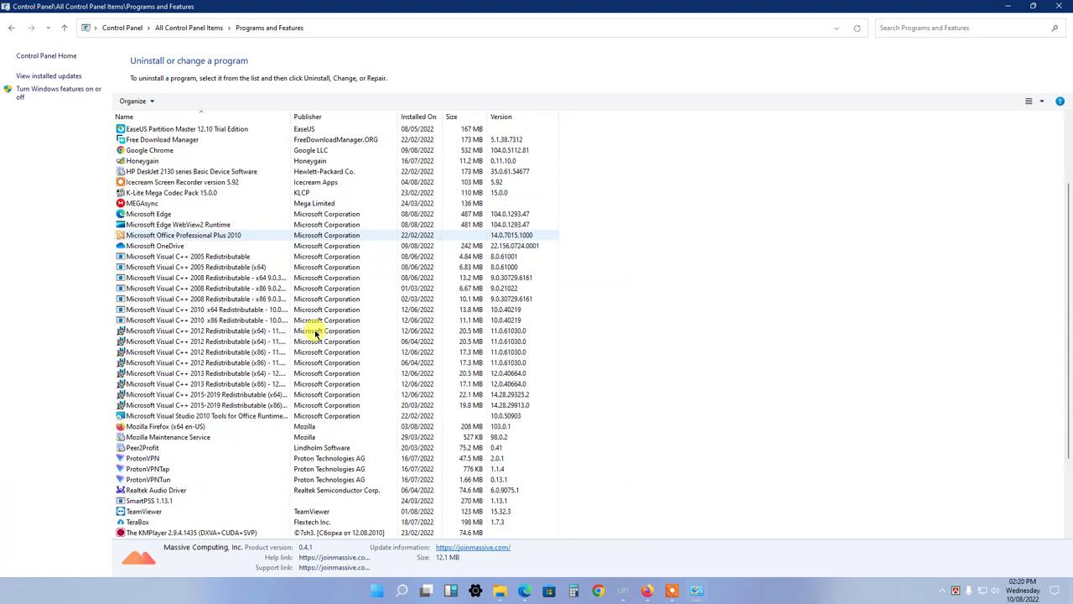
scroll(313, 332, "down", 2)
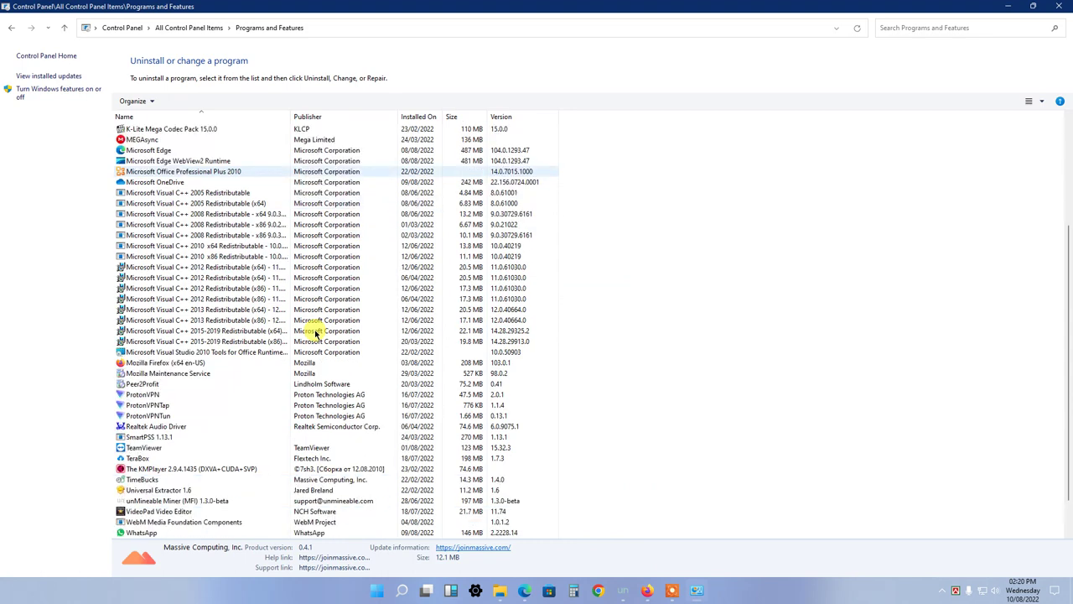
scroll(313, 332, "down", 1)
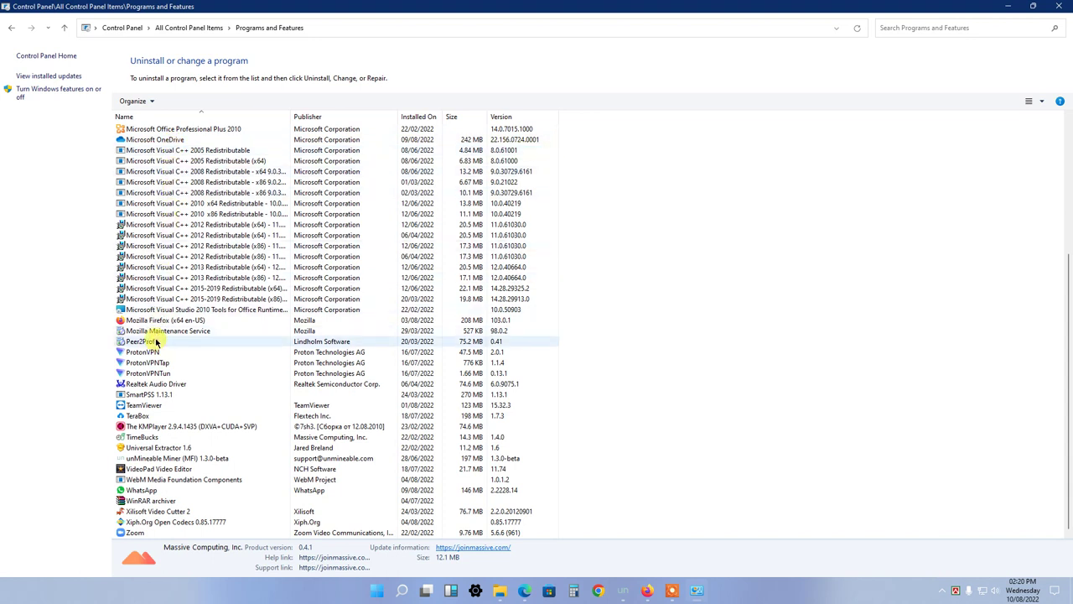
left_click(153, 395)
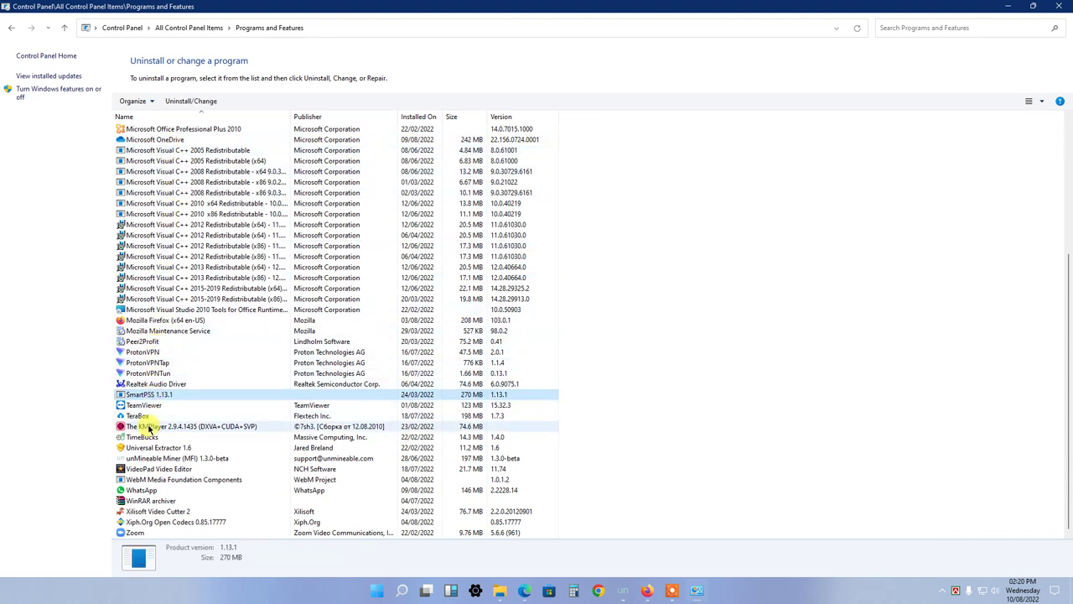
left_click(156, 483)
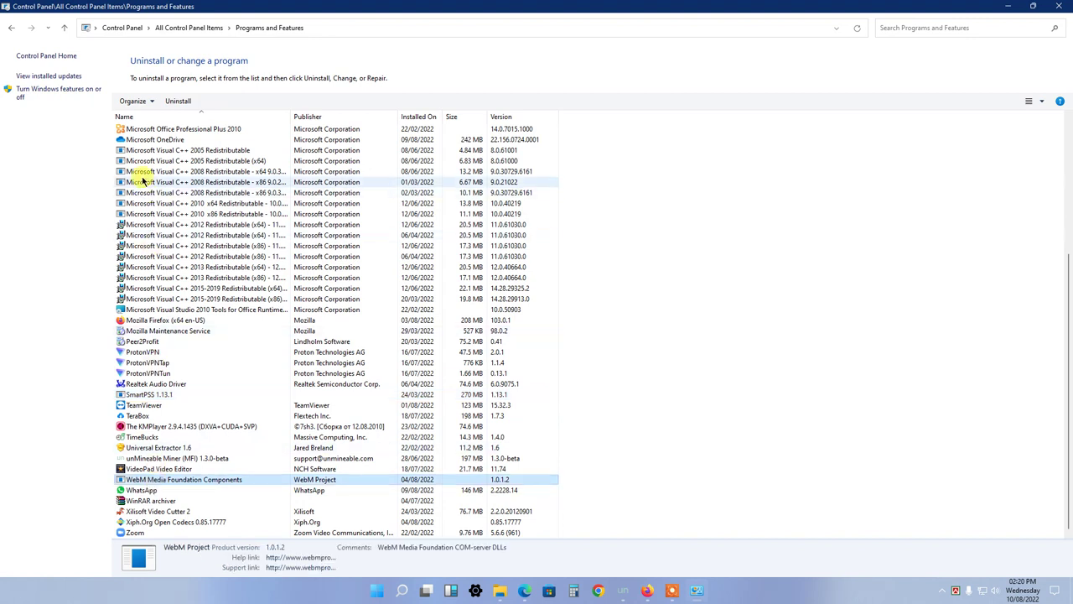
left_click(651, 180)
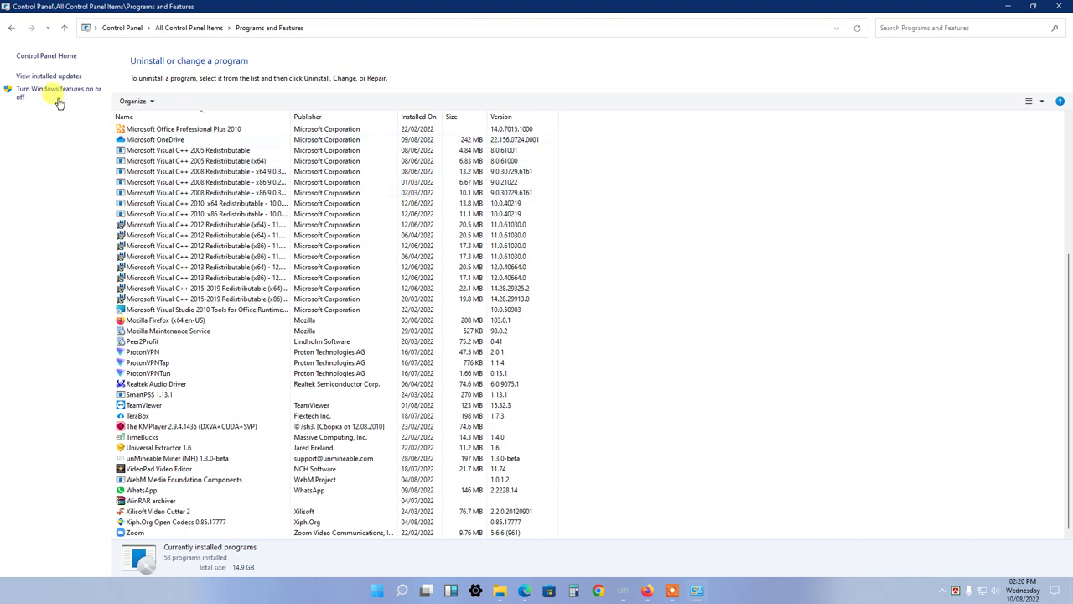
- View the list of Windows features that can be turned on or off, cancel it, and close the Programs and Features window
left_click(28, 92)
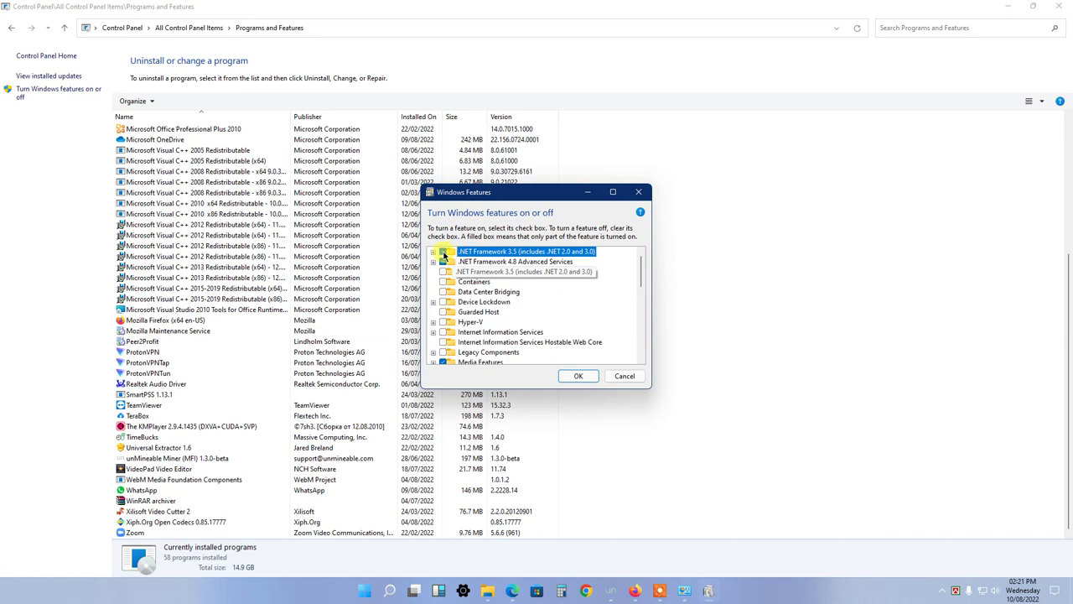
left_click(624, 384)
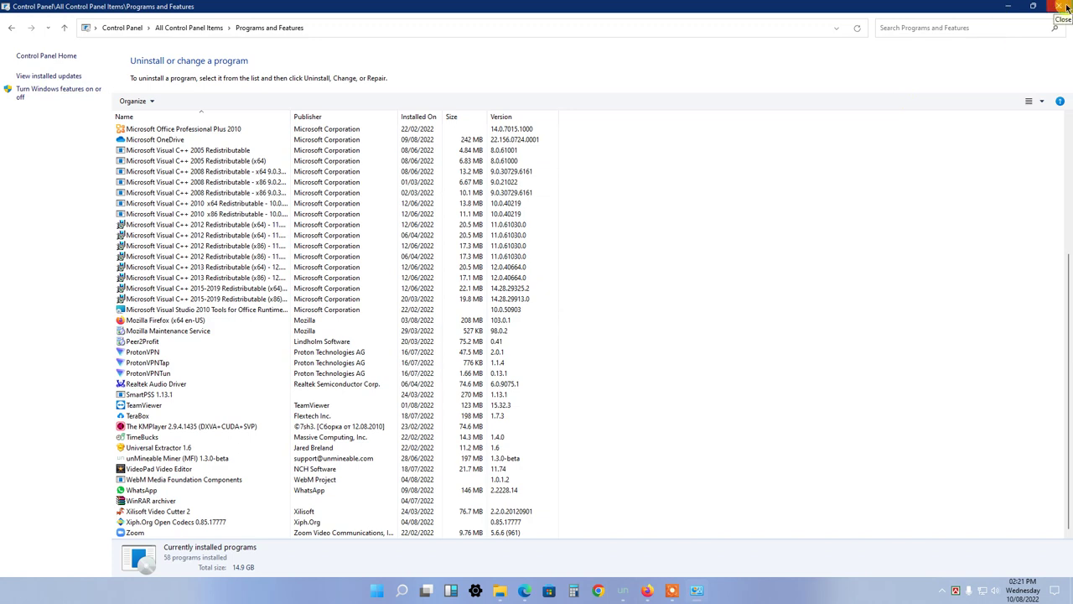
left_click(1065, 7)
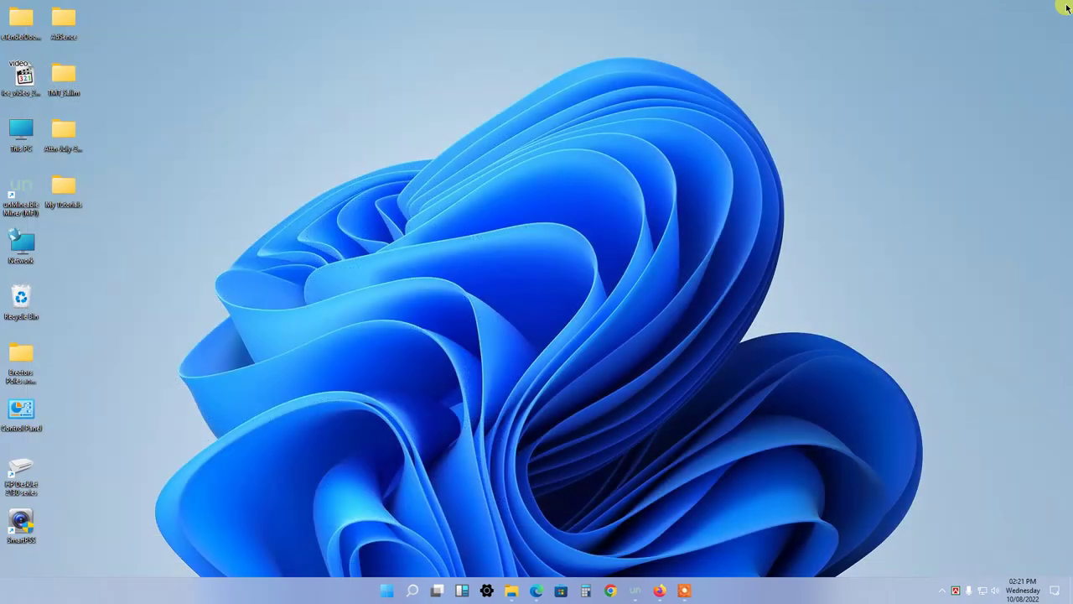
left_click(687, 592)
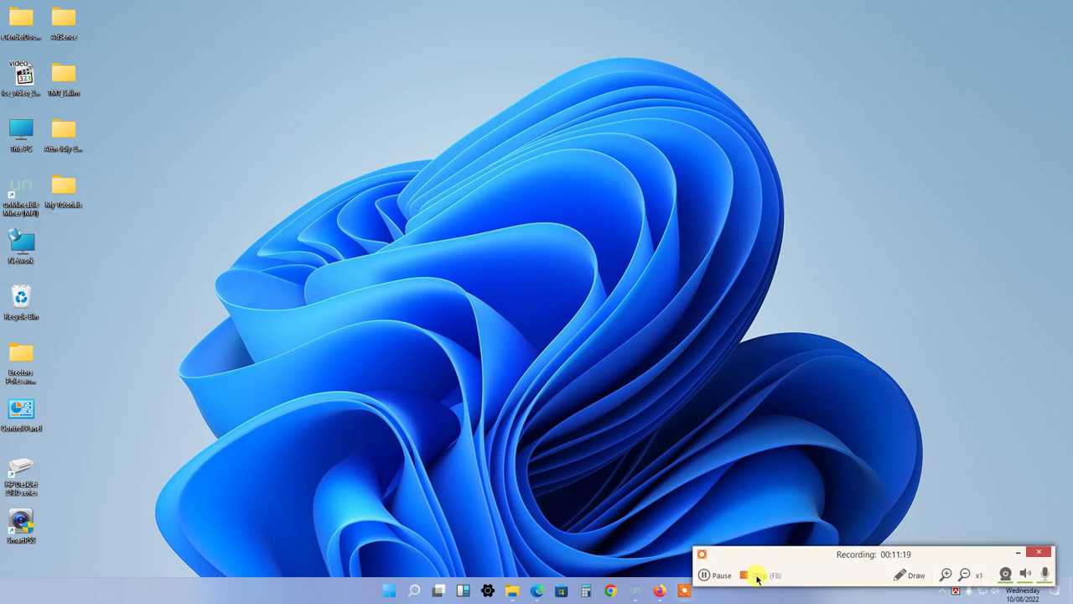